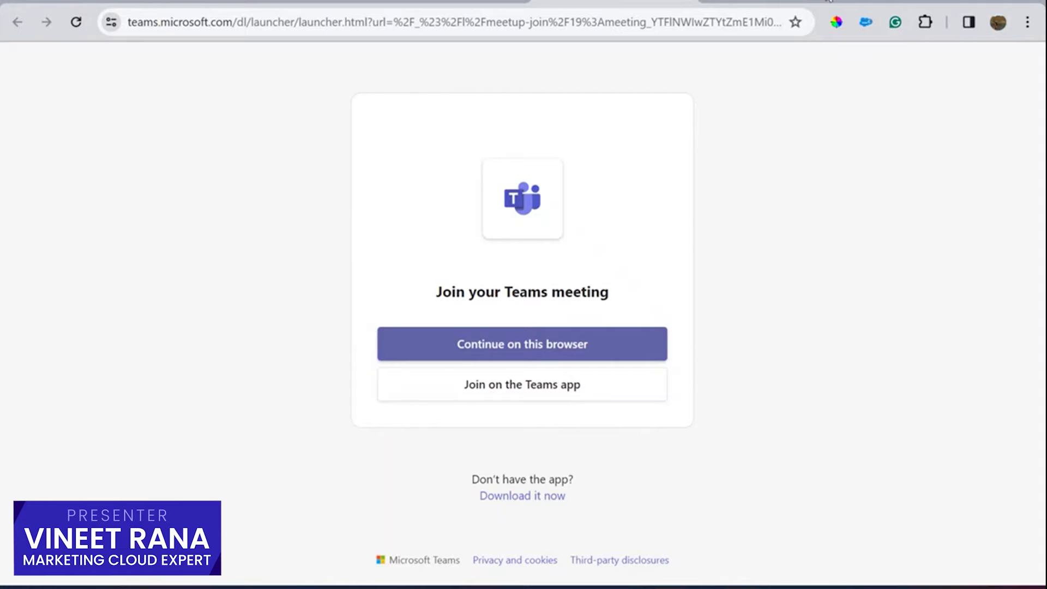
Step: Switch from the Teams meeting join page to the Salesforce Marketing Cloud browser tab
{"action": "left_click", "coordinate": [831, 6]}
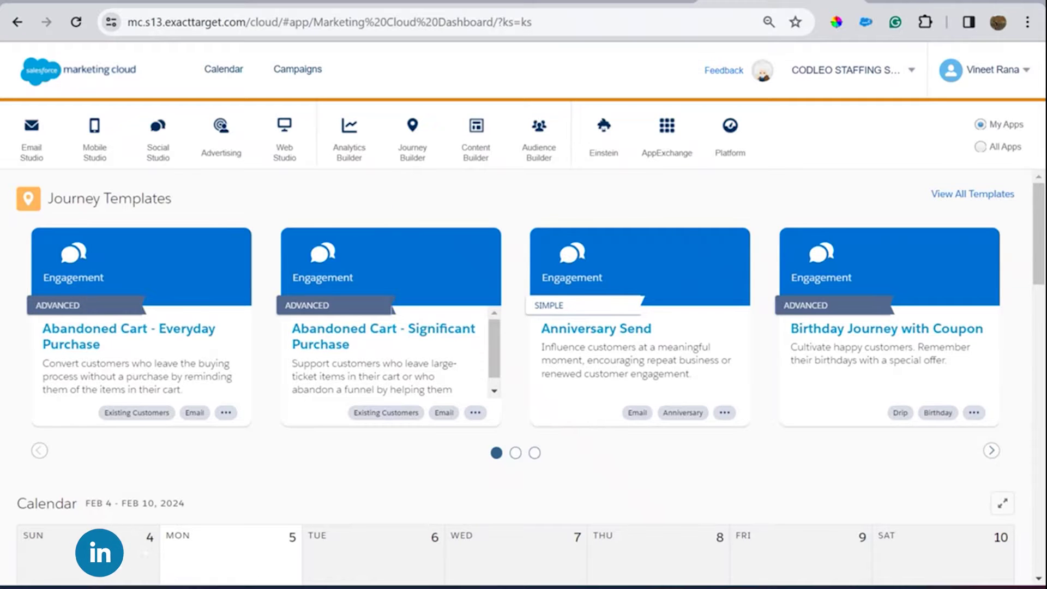
Step: Go to Setup from the user name dropdown in the Marketing Cloud header
{"action": "left_click", "coordinate": [981, 72]}
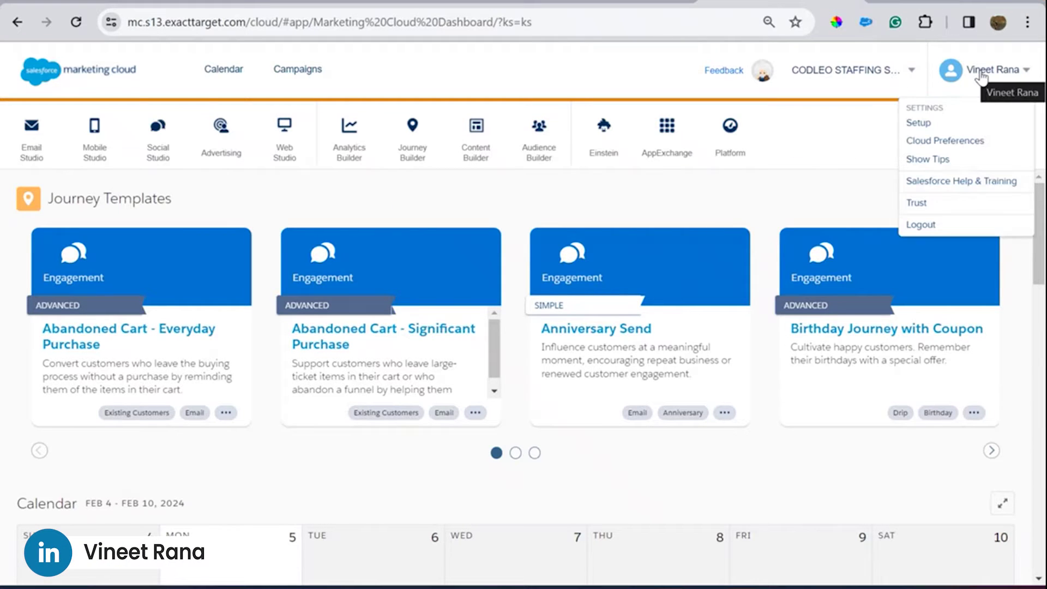
{"action": "left_click", "coordinate": [921, 124]}
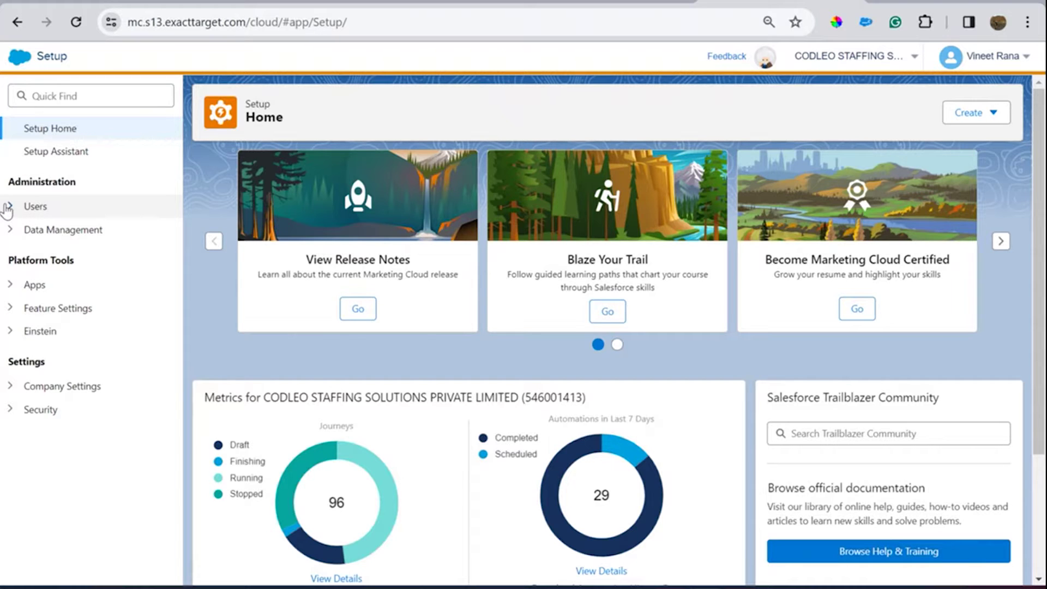
Step: Inspect the Salesforce Integration connector's editable fields, confirm it shows Connected, and cancel without changes
{"action": "left_click", "coordinate": [10, 285]}
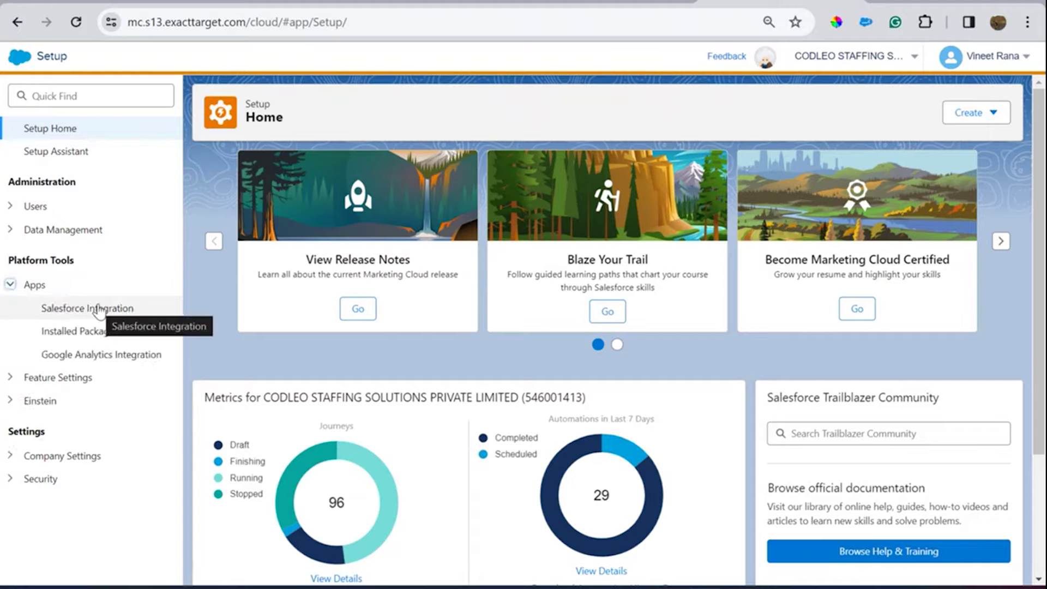
{"action": "mouse_move", "coordinate": [843, 54]}
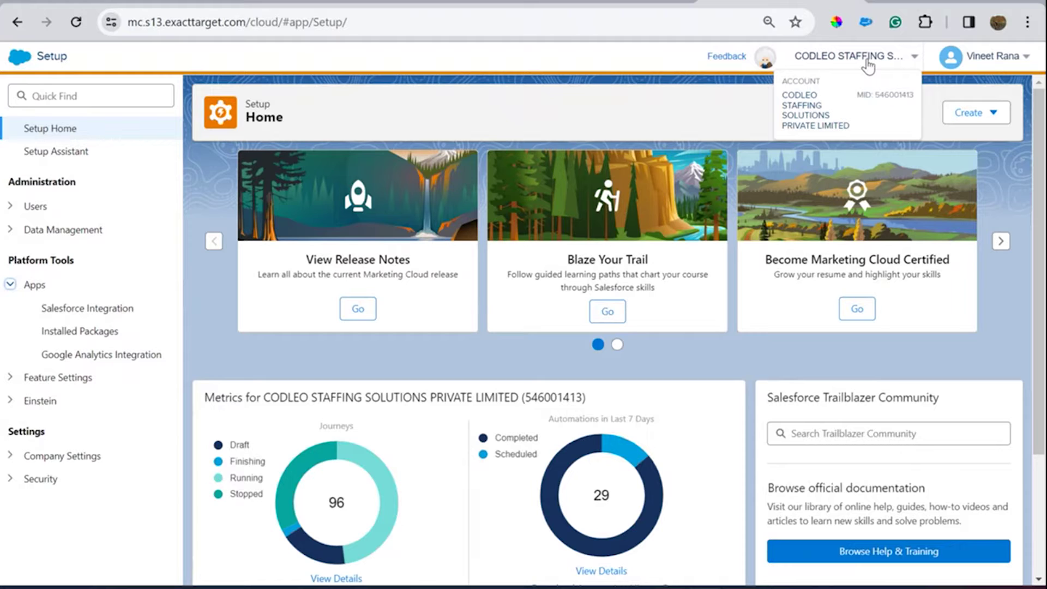
{"action": "left_click", "coordinate": [128, 312]}
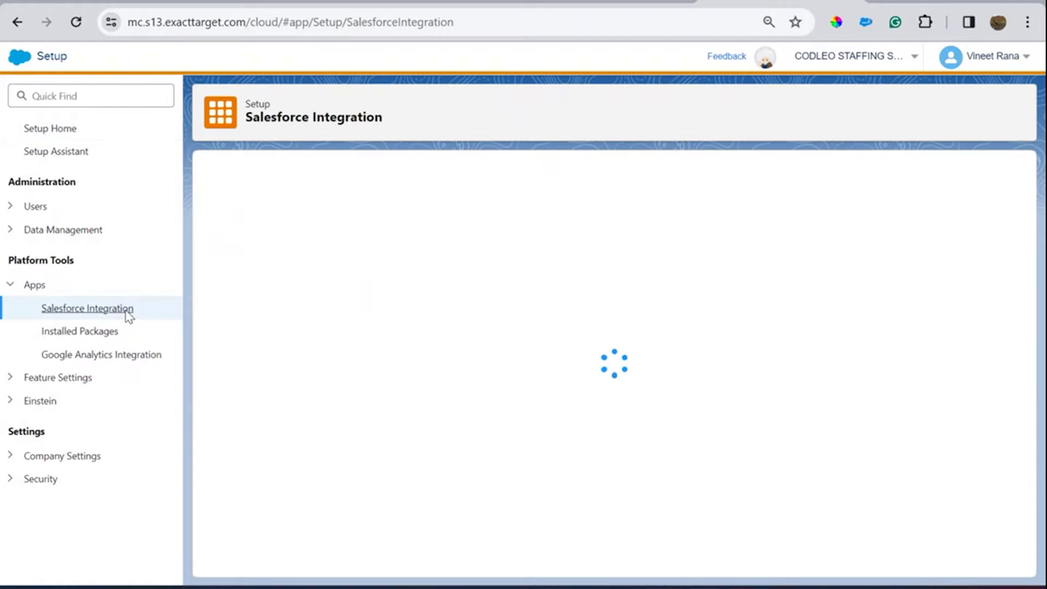
{"action": "left_click", "coordinate": [985, 55]}
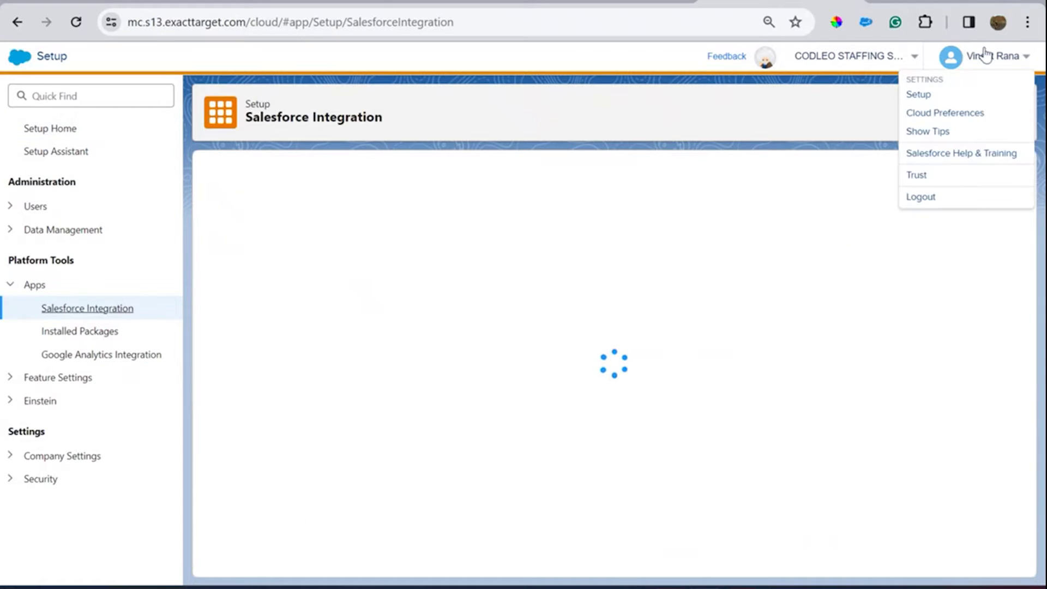
{"action": "left_click", "coordinate": [308, 262]}
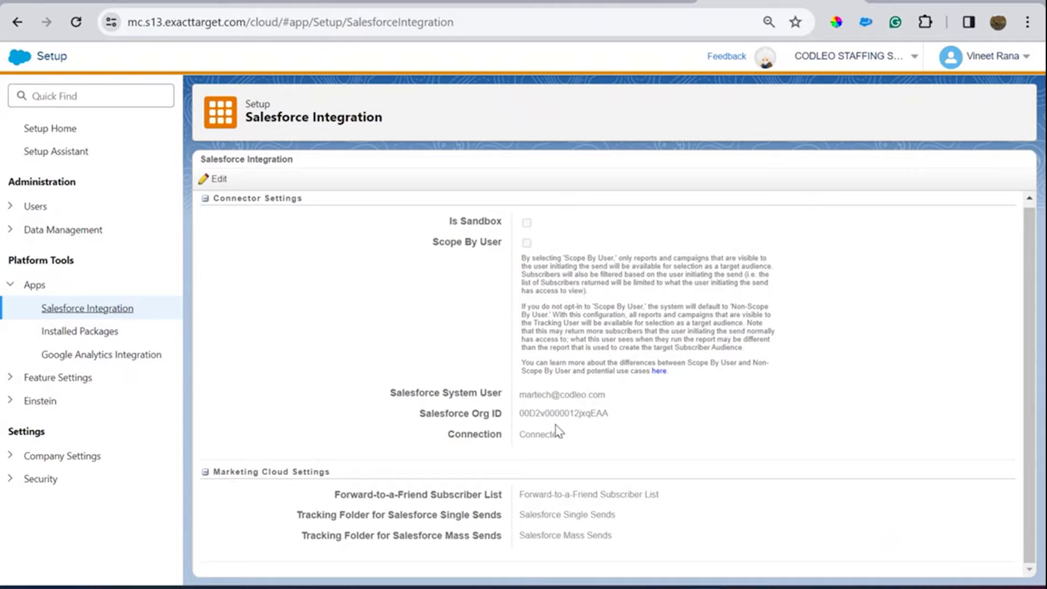
{"action": "left_click", "coordinate": [214, 180]}
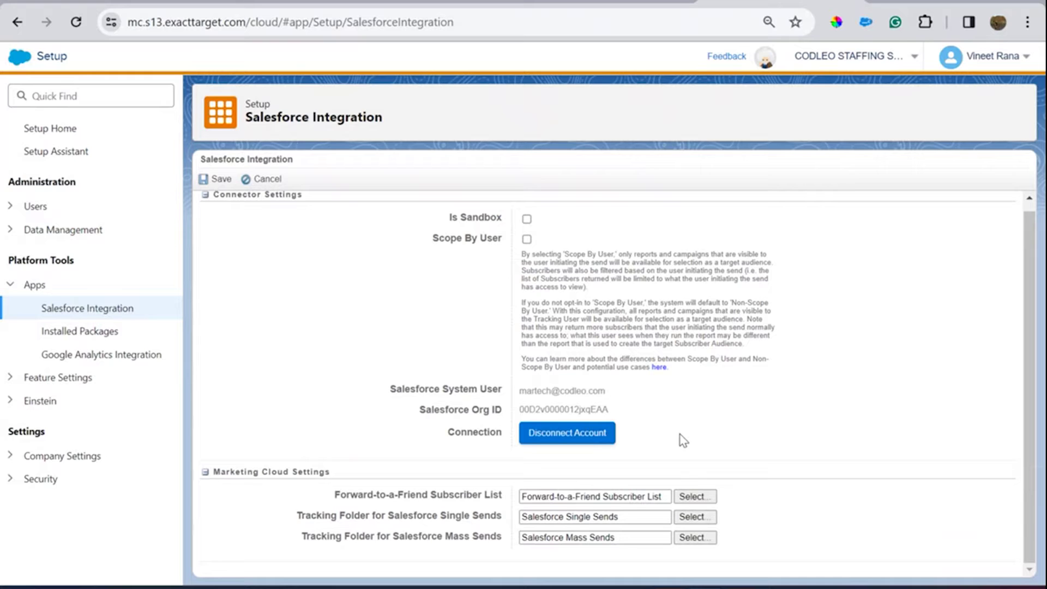
{"action": "left_click", "coordinate": [266, 184]}
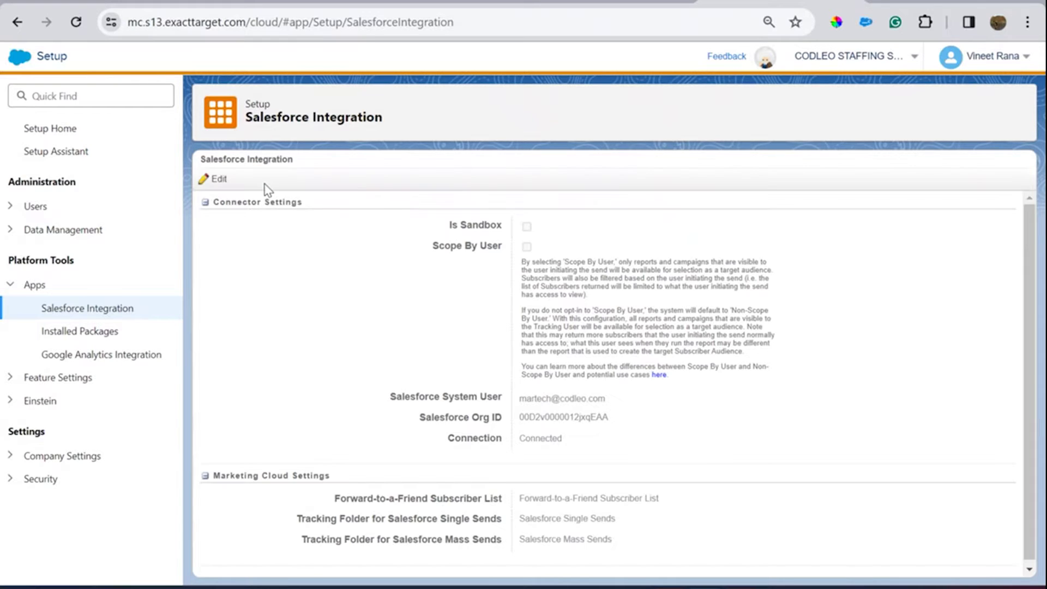
Step: Open Account Settings under Feature Settings > Company Settings
{"action": "left_click", "coordinate": [8, 382]}
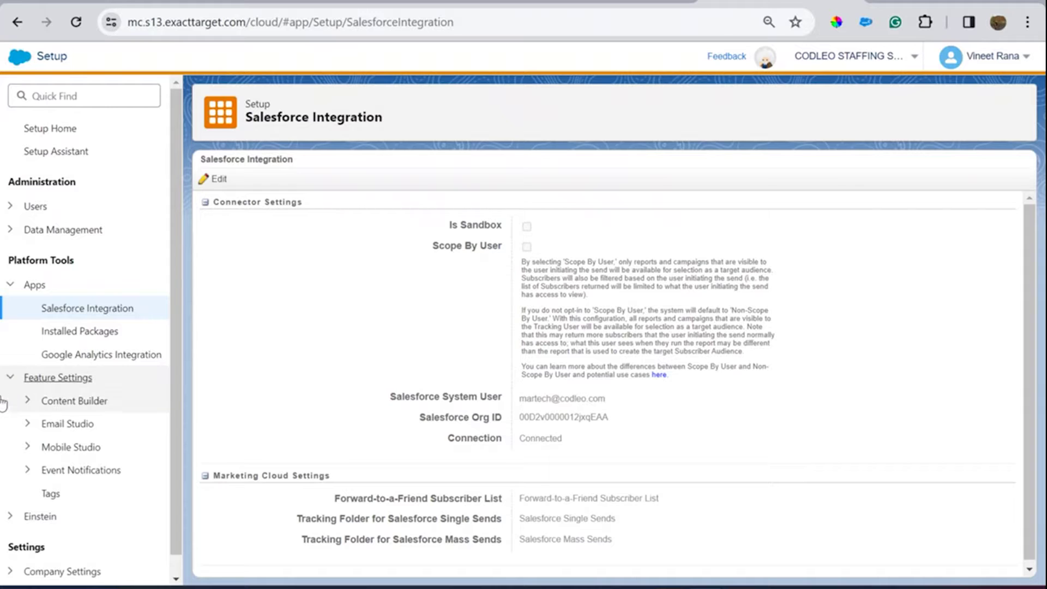
{"action": "scroll", "coordinate": [33, 474], "scroll_direction": "down", "scroll_amount": 1}
{"action": "left_click", "coordinate": [51, 551]}
{"action": "scroll", "coordinate": [65, 518], "scroll_direction": "down", "scroll_amount": 2}
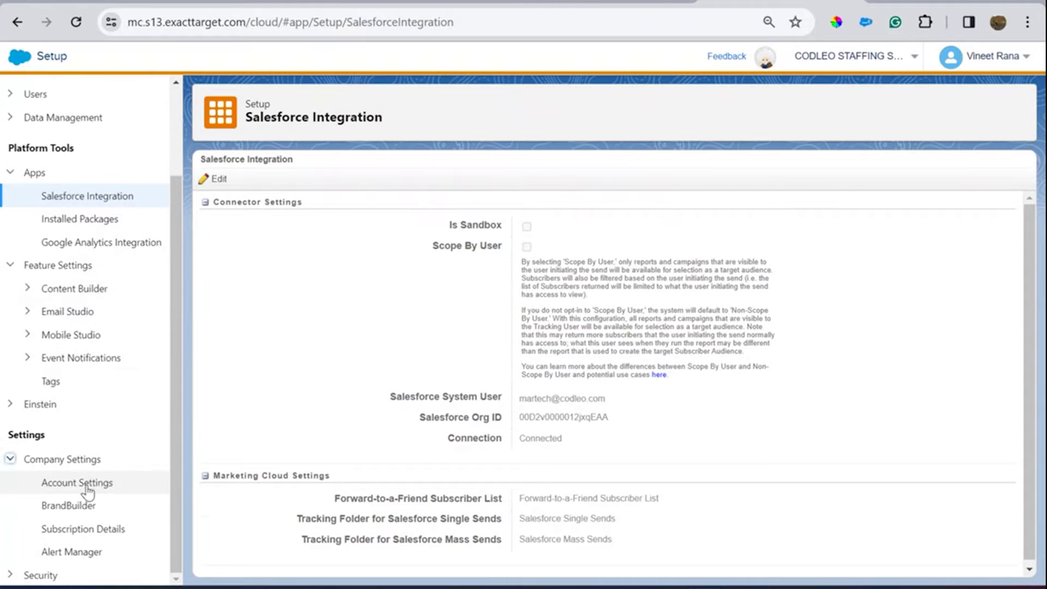
{"action": "left_click", "coordinate": [87, 488]}
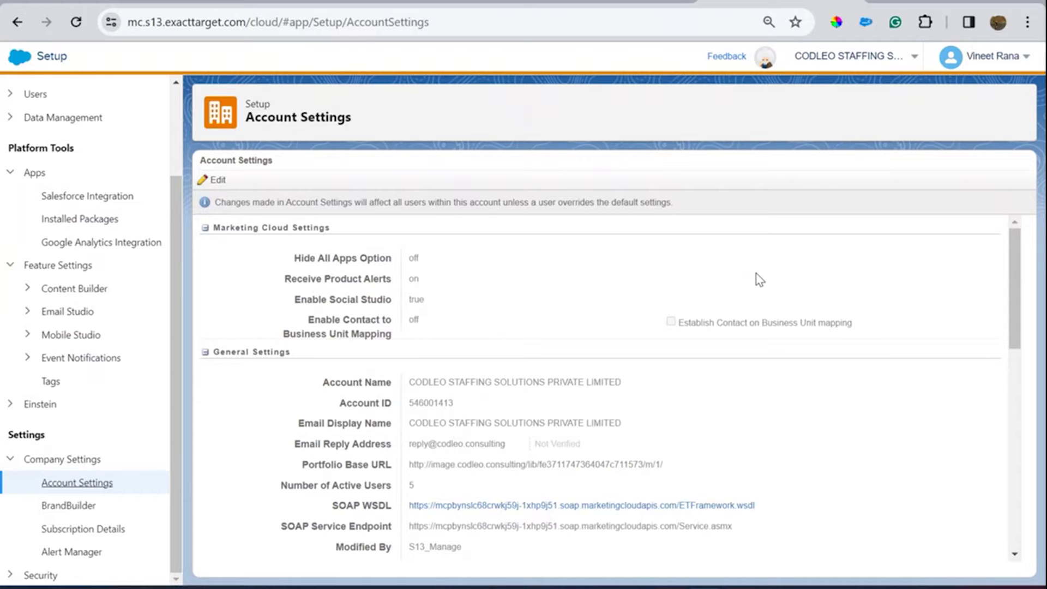
Step: Check the authenticated sender domain codleo.consulting under Authenticated Domains
{"action": "scroll", "coordinate": [759, 279], "scroll_direction": "down", "scroll_amount": 4}
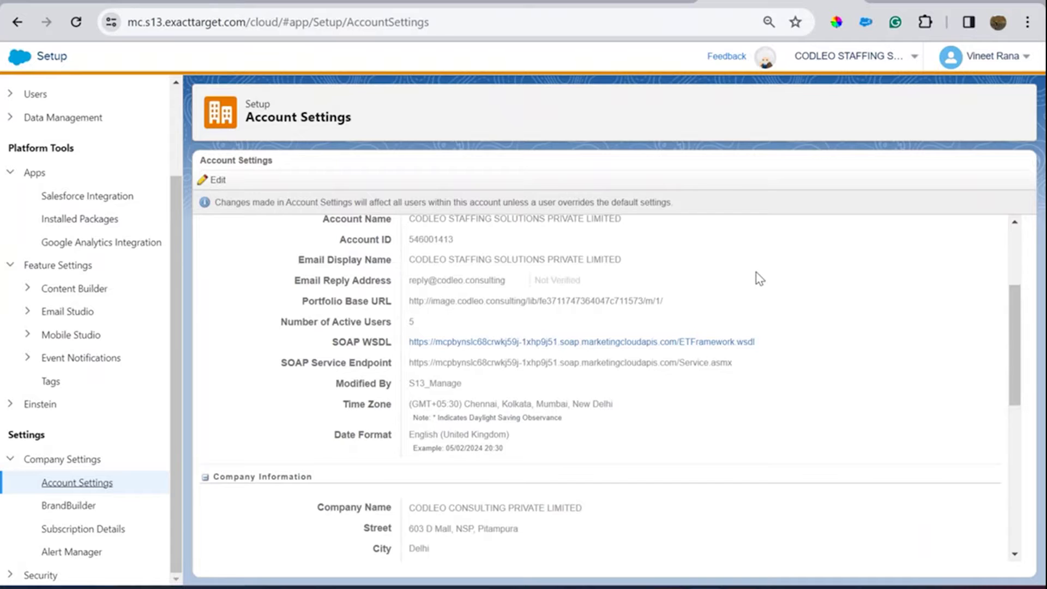
{"action": "scroll", "coordinate": [759, 280], "scroll_direction": "down", "scroll_amount": 2}
{"action": "scroll", "coordinate": [759, 280], "scroll_direction": "down", "scroll_amount": 3}
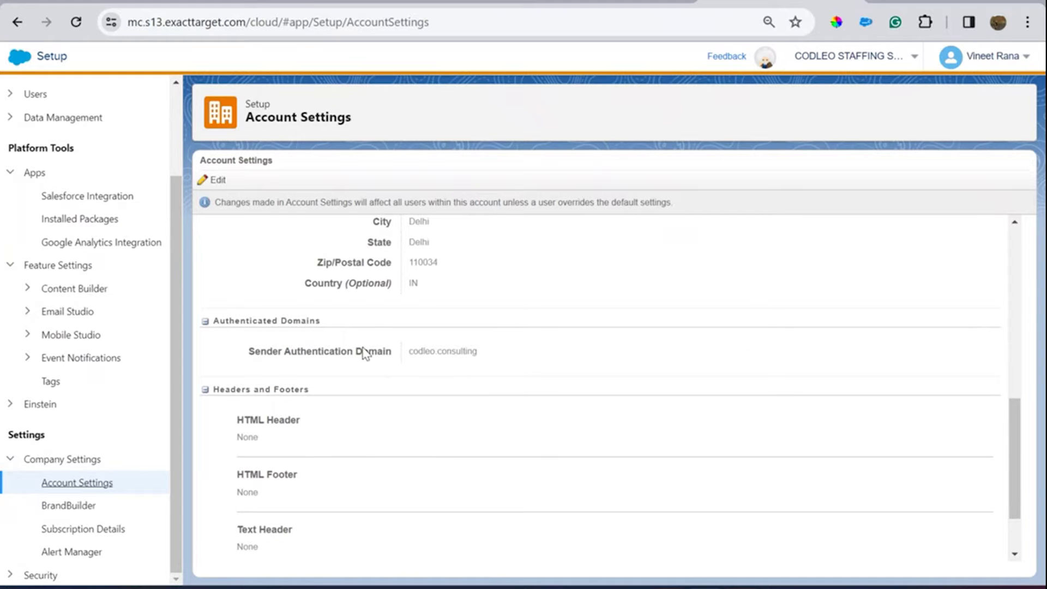
{"action": "mouse_move", "coordinate": [412, 352]}
{"action": "left_mouse_down"}
{"action": "mouse_move", "coordinate": [477, 353]}
{"action": "mouse_move", "coordinate": [408, 352]}
{"action": "left_mouse_up"}
{"action": "left_click", "coordinate": [515, 351]}
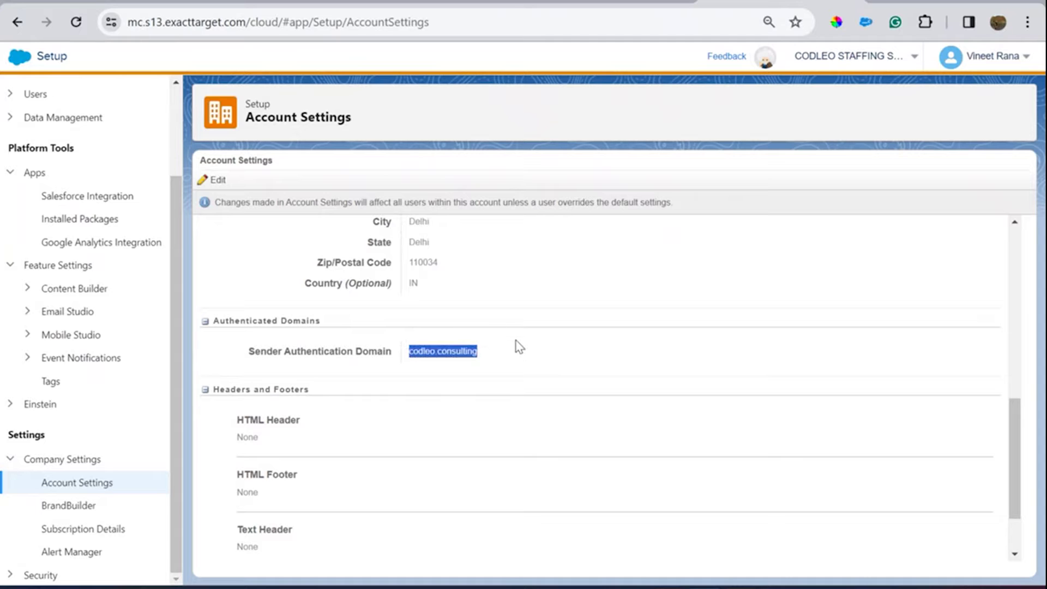
{"action": "scroll", "coordinate": [516, 352], "scroll_direction": "up", "scroll_amount": 6}
{"action": "scroll", "coordinate": [516, 354], "scroll_direction": "up", "scroll_amount": 3}
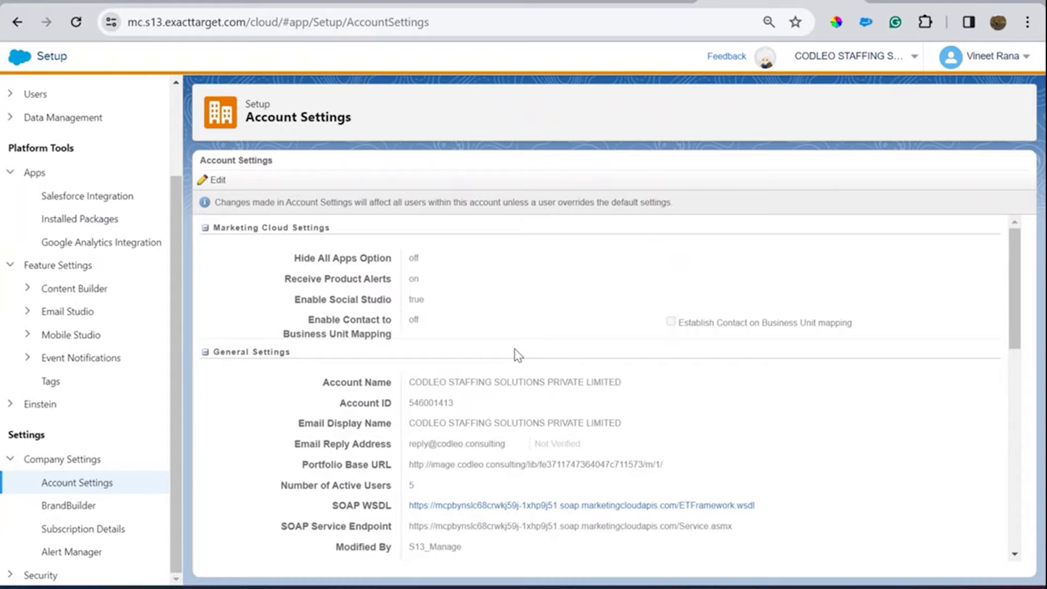
{"action": "scroll", "coordinate": [518, 355], "scroll_direction": "down", "scroll_amount": 9}
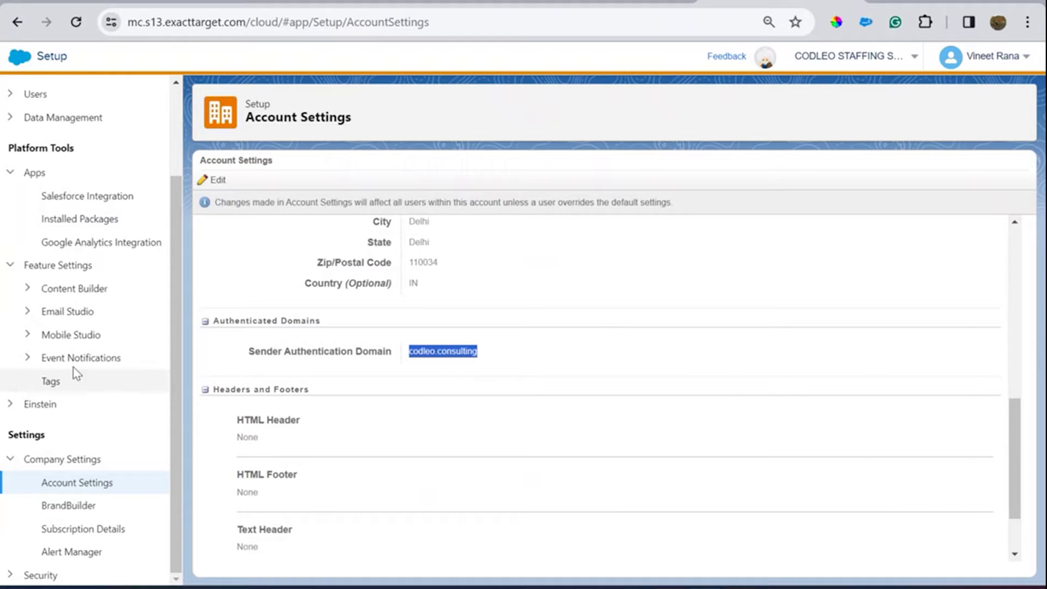
Step: Expand the Content Builder and Email Studio settings groups in the sidebar
{"action": "left_click", "coordinate": [28, 289]}
{"action": "left_click", "coordinate": [27, 380]}
{"action": "scroll", "coordinate": [65, 376], "scroll_direction": "down", "scroll_amount": 2}
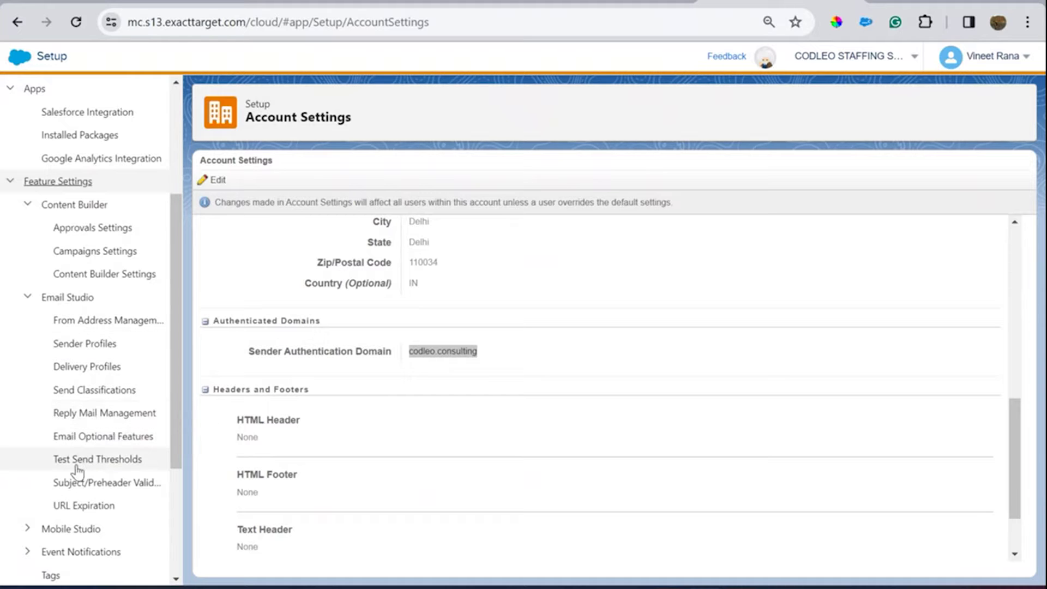
Step: Review the Marketing Codleo send classification's CAN-SPAM, sender and delivery fields, then list the Sender Profiles
{"action": "left_click", "coordinate": [92, 404]}
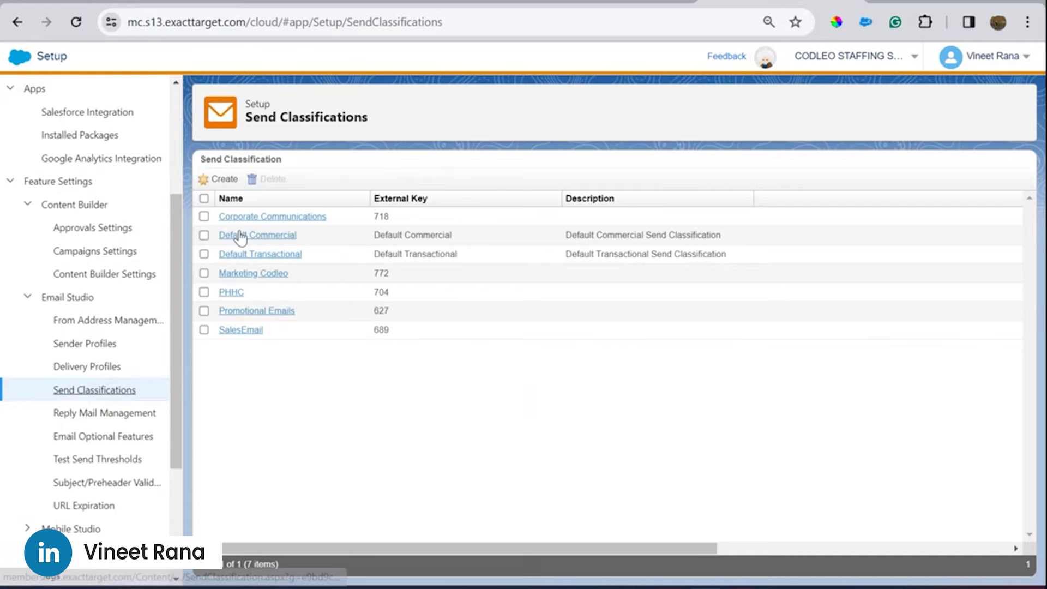
{"action": "left_click", "coordinate": [262, 279]}
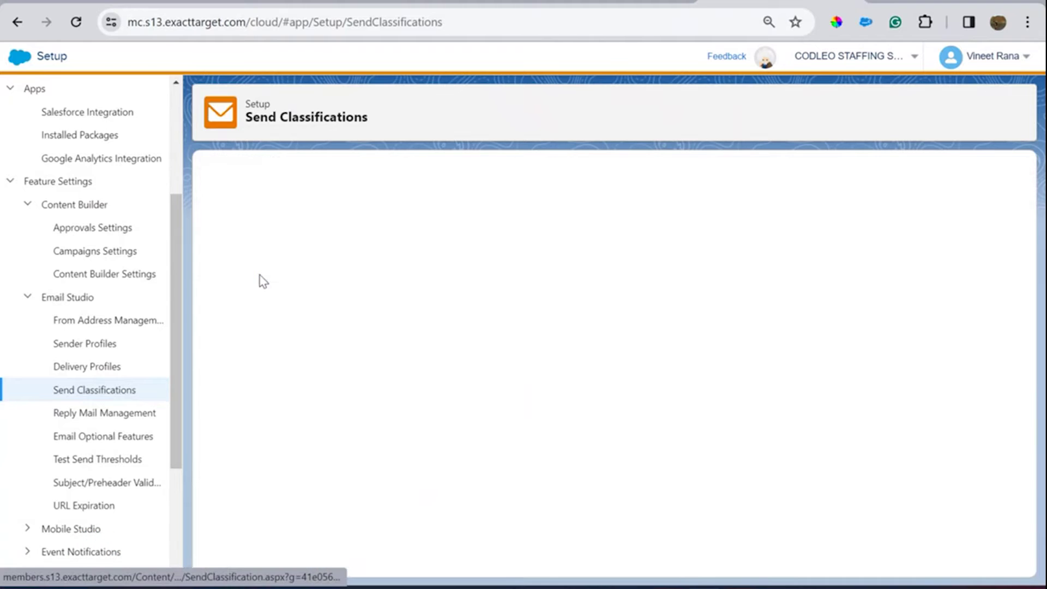
{"action": "scroll", "coordinate": [592, 288], "scroll_direction": "down", "scroll_amount": 2}
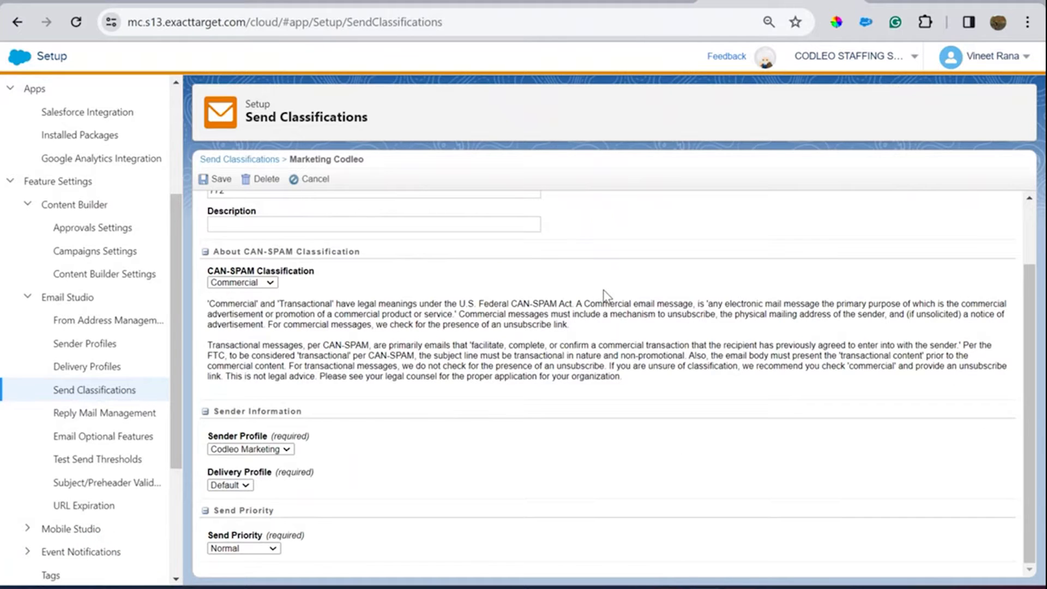
{"action": "scroll", "coordinate": [391, 301], "scroll_direction": "up", "scroll_amount": 2}
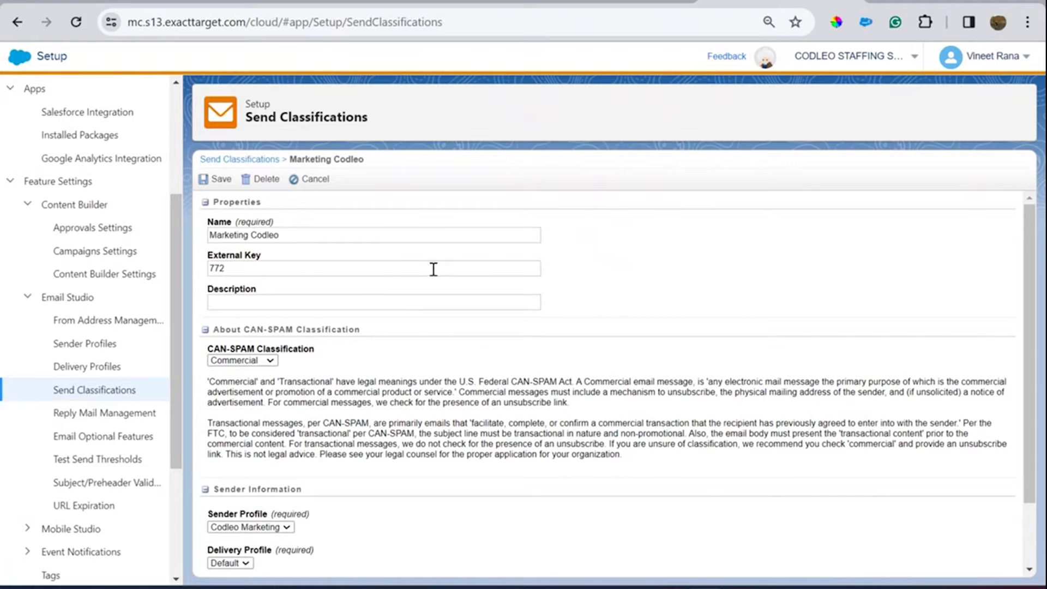
{"action": "scroll", "coordinate": [728, 296], "scroll_direction": "down", "scroll_amount": 2}
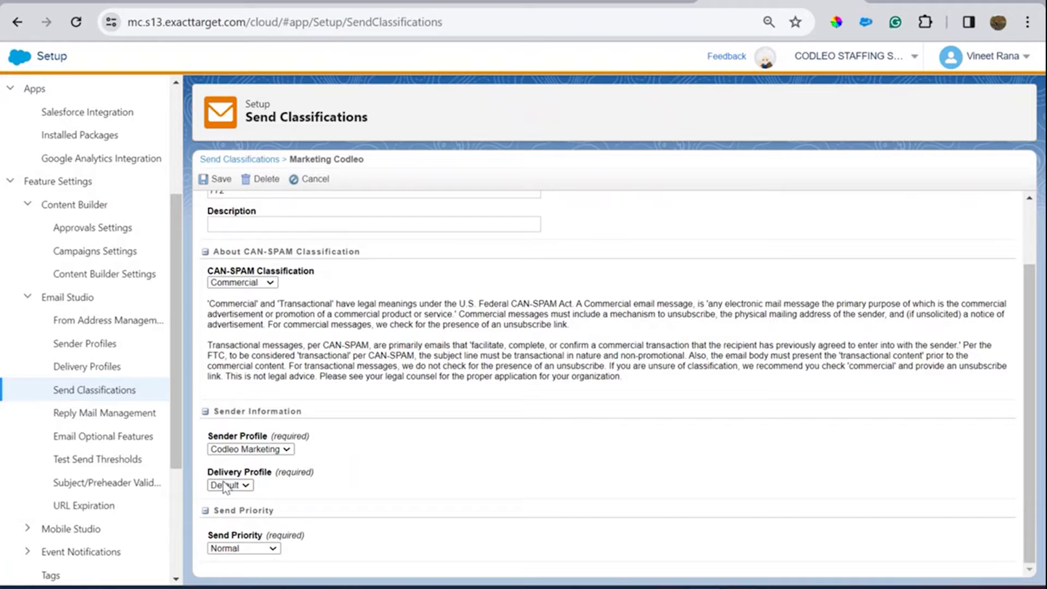
{"action": "left_click", "coordinate": [107, 350]}
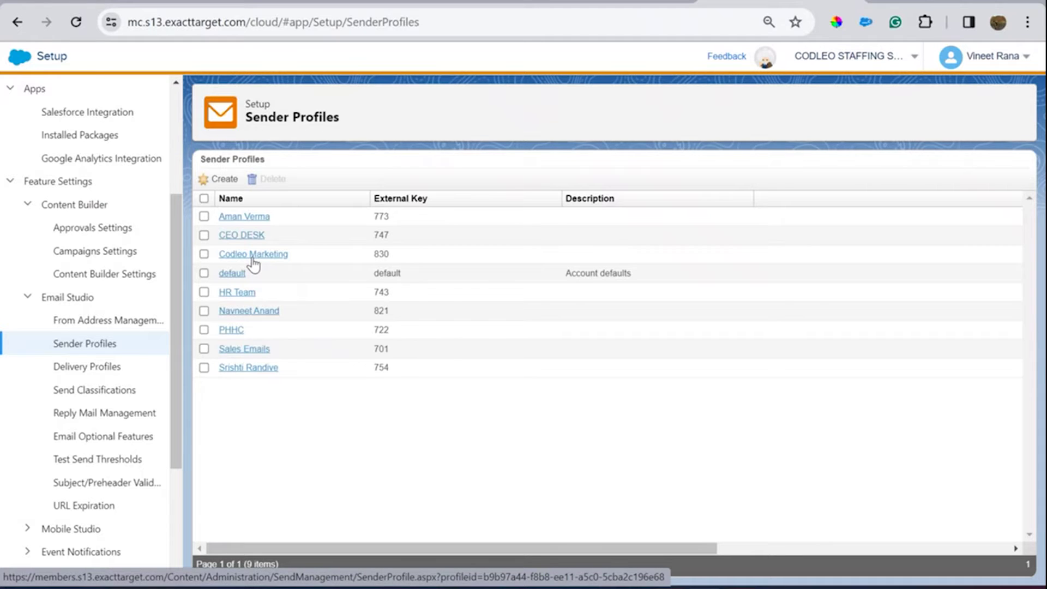
Step: Check the Codleo Marketing sender profile's verified from address and reply forwarding to Marketing Team
{"action": "left_click", "coordinate": [204, 253]}
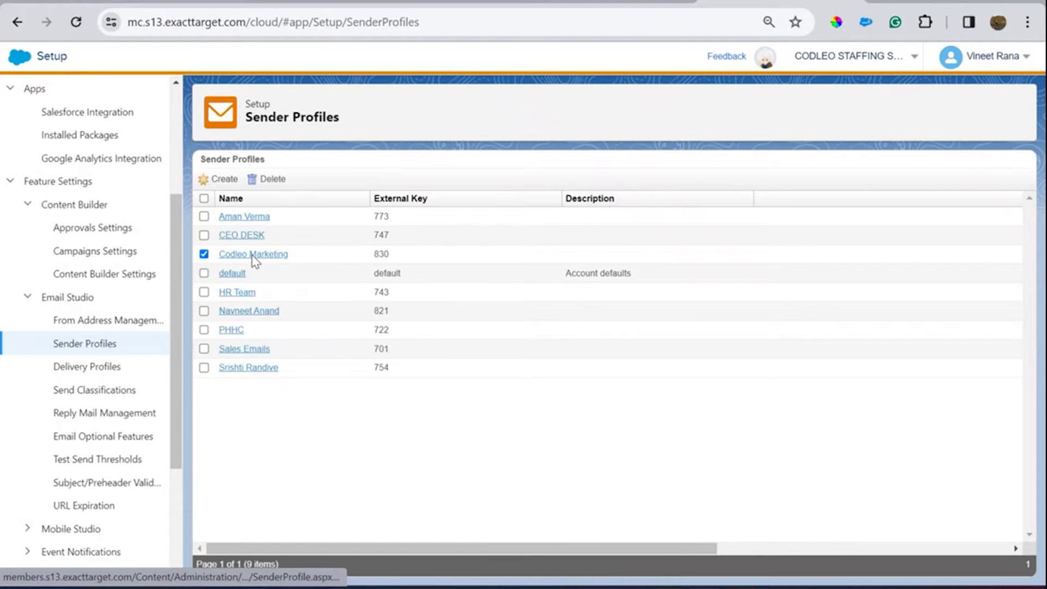
{"action": "left_click", "coordinate": [252, 255]}
{"action": "scroll", "coordinate": [627, 278], "scroll_direction": "down", "scroll_amount": 3}
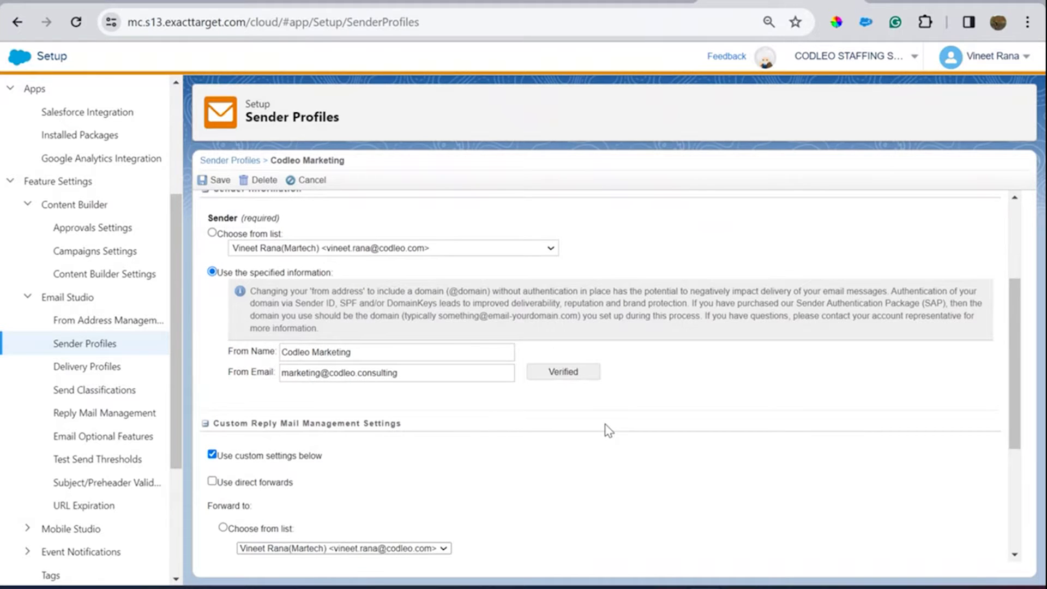
{"action": "scroll", "coordinate": [605, 428], "scroll_direction": "down", "scroll_amount": 3}
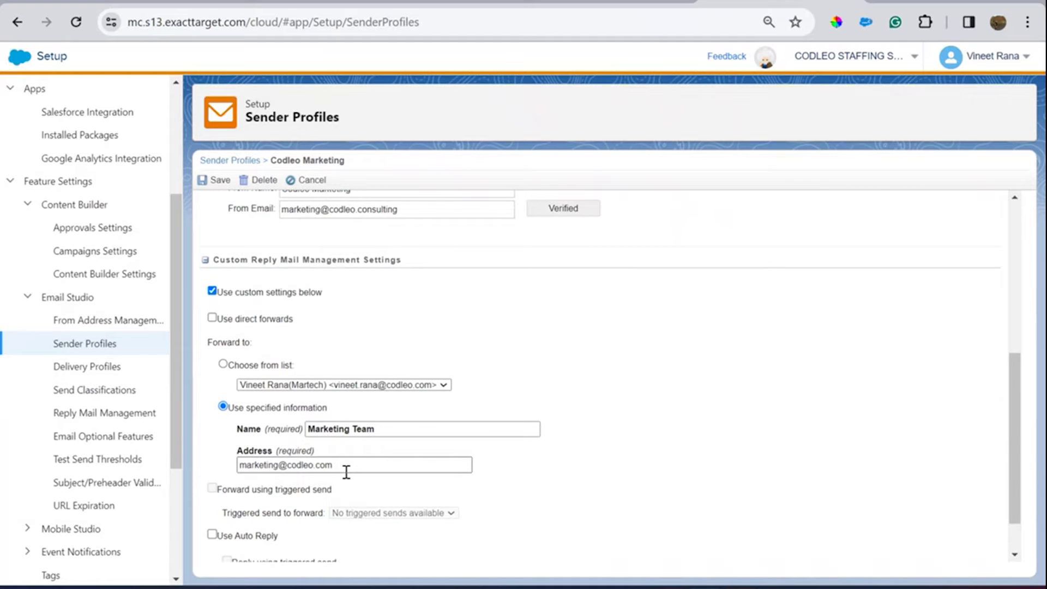
{"action": "scroll", "coordinate": [141, 420], "scroll_direction": "up", "scroll_amount": 3}
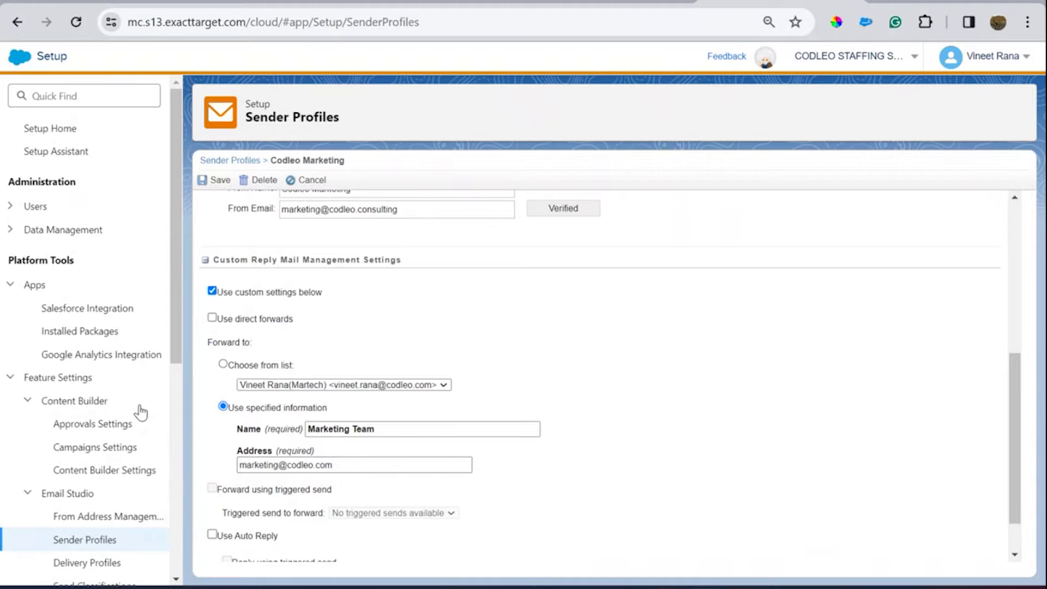
Step: Open Audience Builder > Contact Builder in a new browser tab to view its Data Designer
{"action": "mouse_move", "coordinate": [32, 131]}
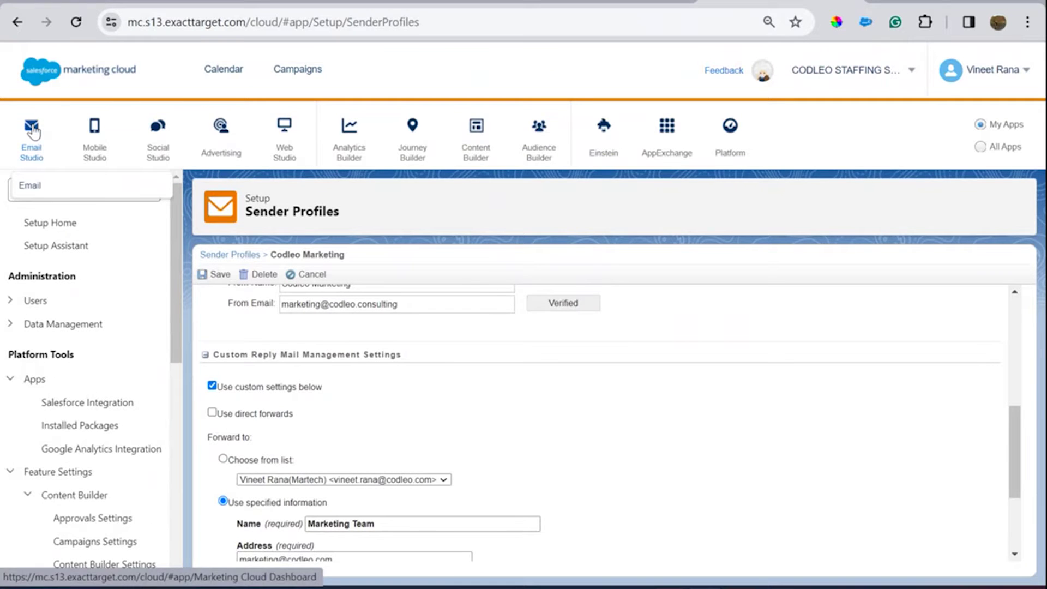
{"action": "left_click", "coordinate": [36, 188]}
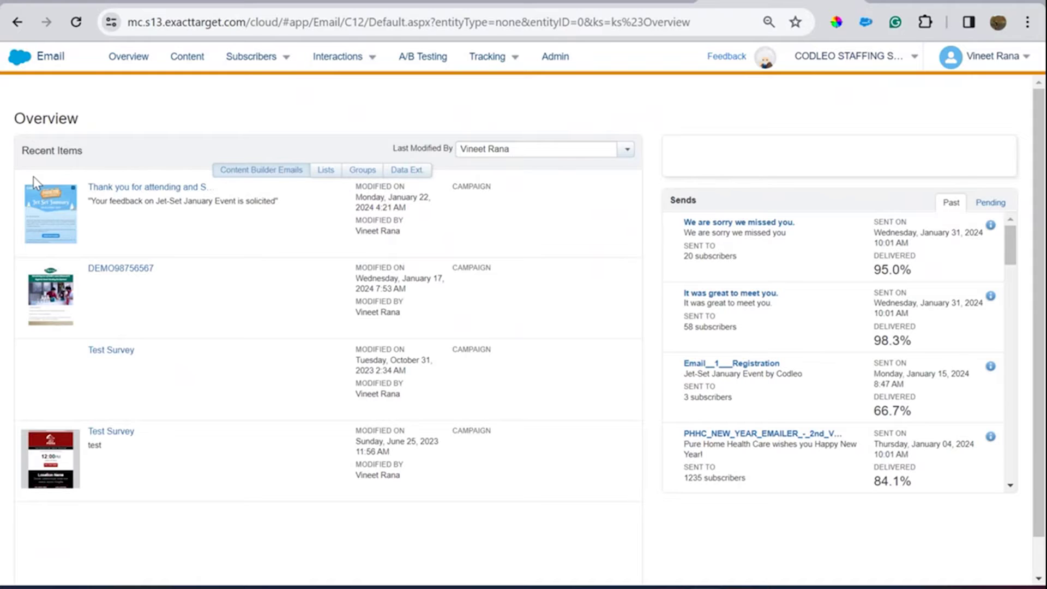
{"action": "mouse_move", "coordinate": [16, 73]}
{"action": "mouse_move", "coordinate": [459, 131]}
{"action": "mouse_move", "coordinate": [548, 135]}
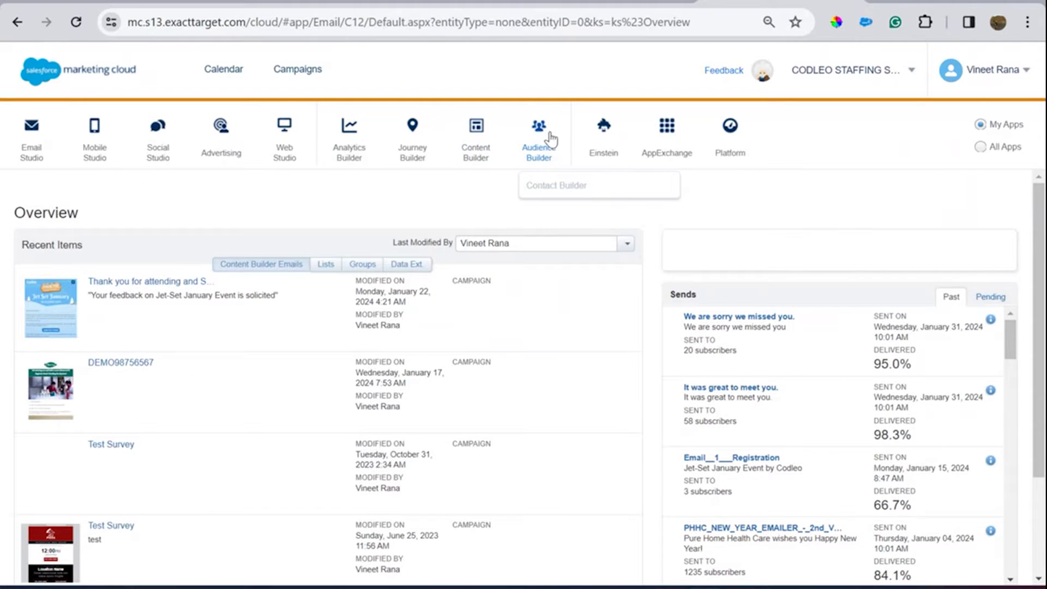
{"action": "right_click", "coordinate": [551, 187]}
{"action": "left_click", "coordinate": [681, 203]}
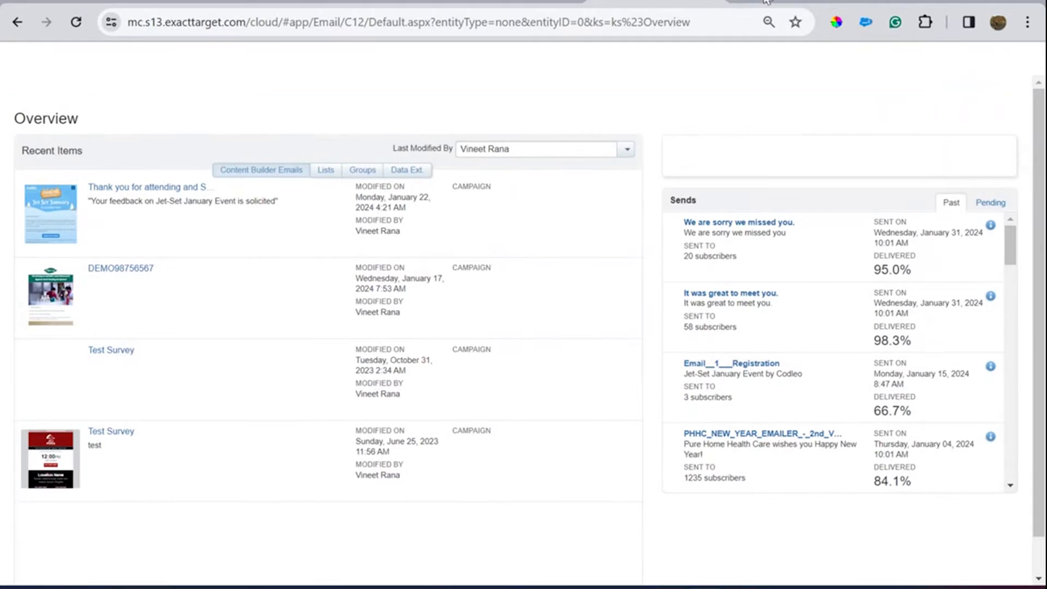
{"action": "left_click", "coordinate": [758, 1]}
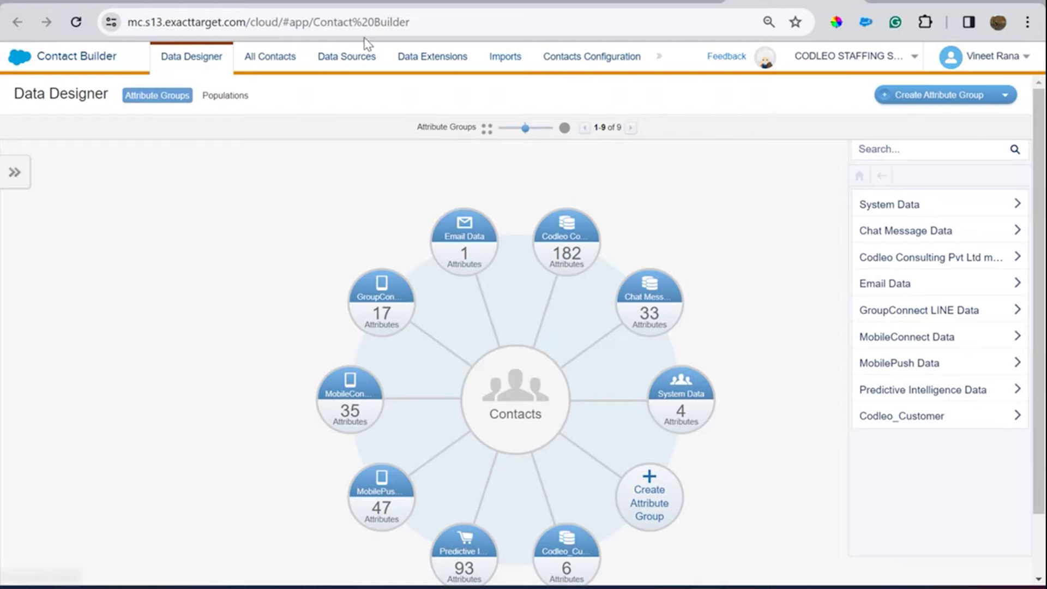
Step: Open the synchronized Codleo Consulting data source and browse the Set Up Object entities without adding any
{"action": "left_click", "coordinate": [333, 65]}
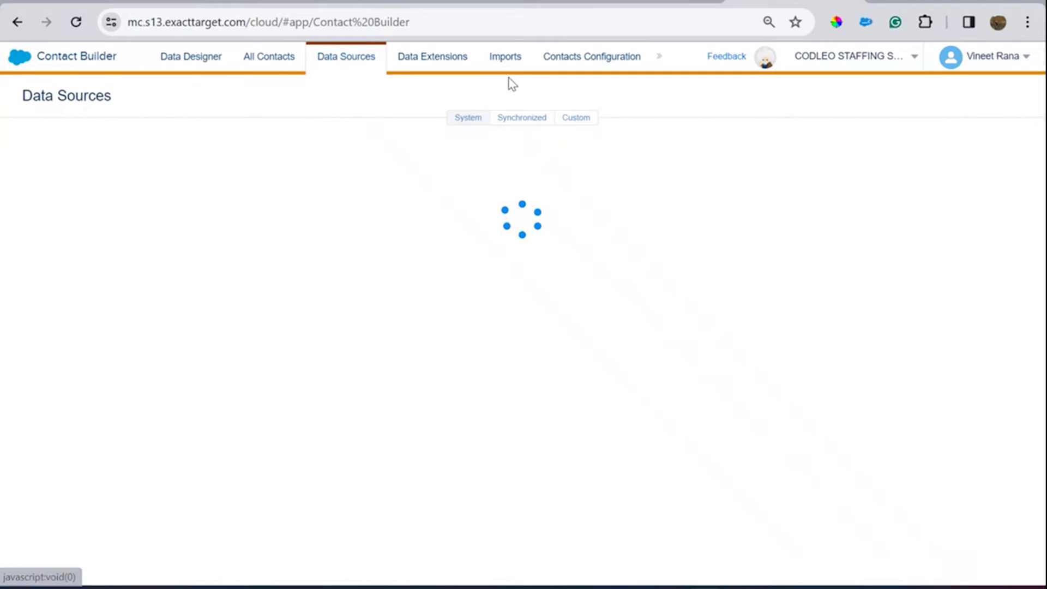
{"action": "left_click", "coordinate": [533, 122]}
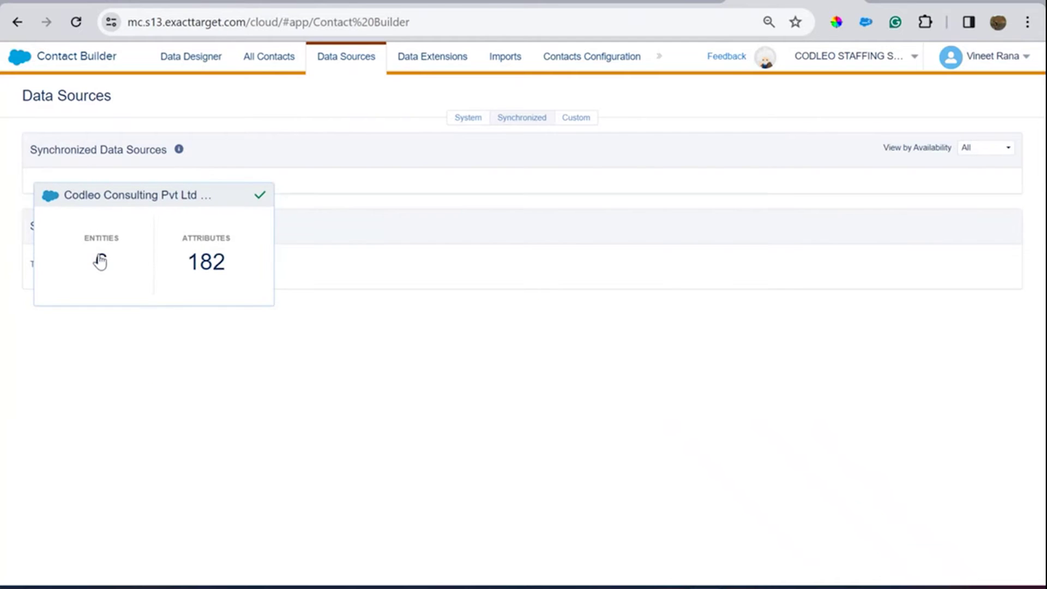
{"action": "left_click", "coordinate": [100, 261]}
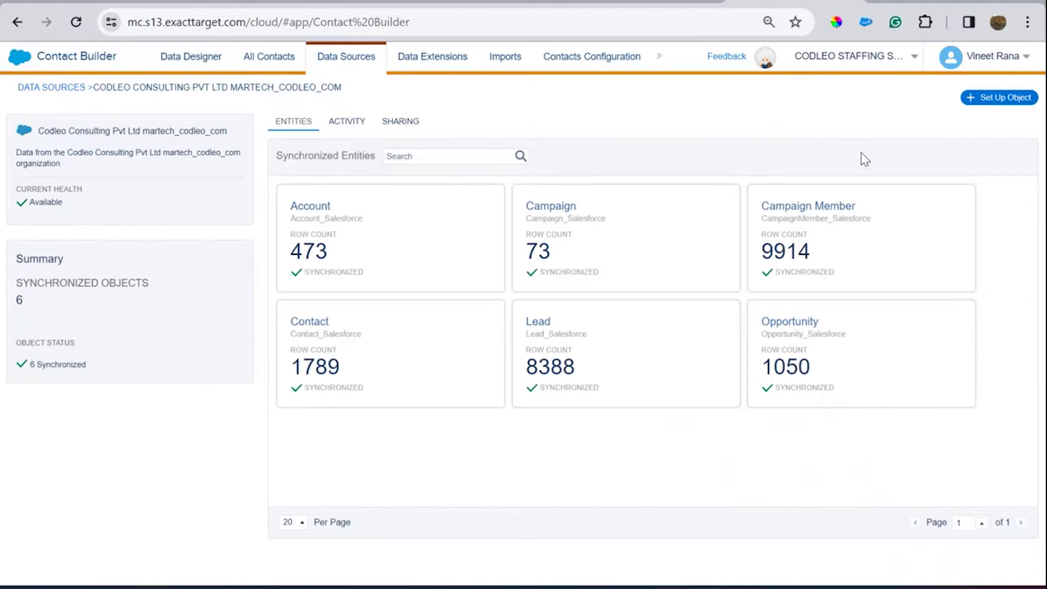
{"action": "left_click", "coordinate": [1000, 99]}
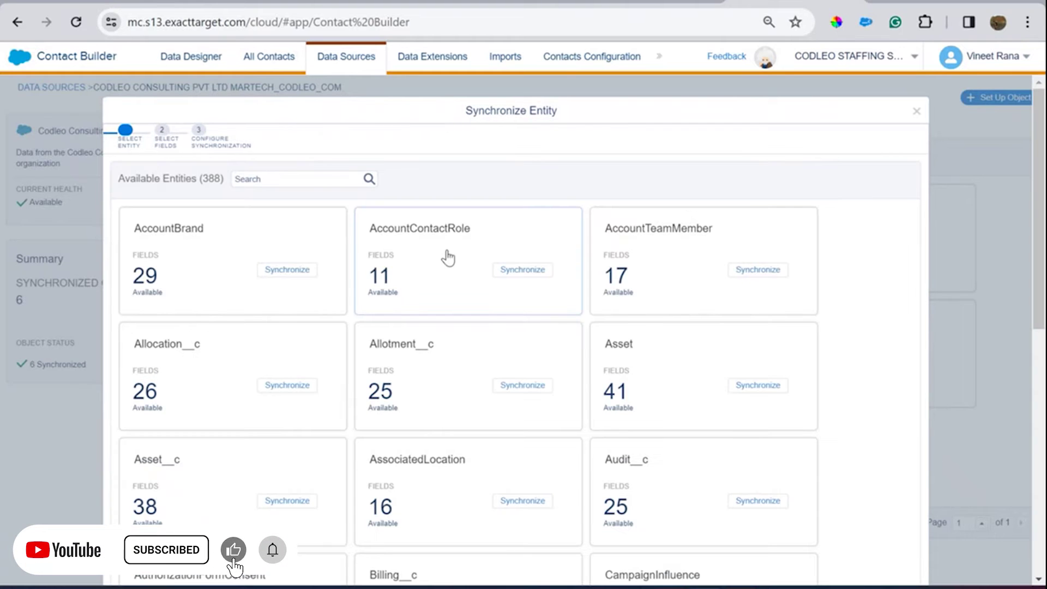
{"action": "scroll", "coordinate": [422, 316], "scroll_direction": "down", "scroll_amount": 10}
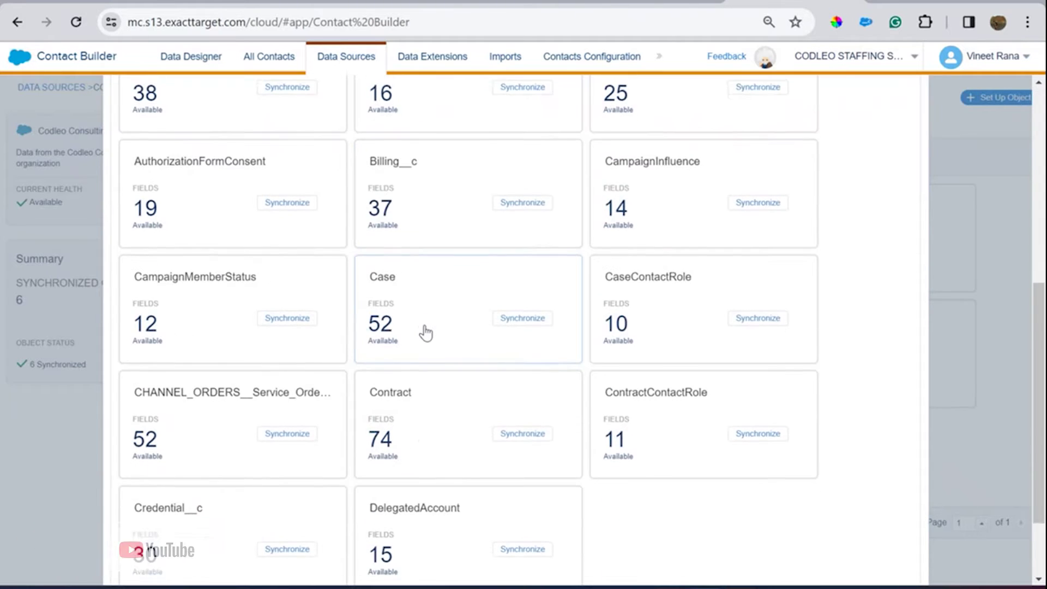
{"action": "scroll", "coordinate": [424, 333], "scroll_direction": "up", "scroll_amount": 10}
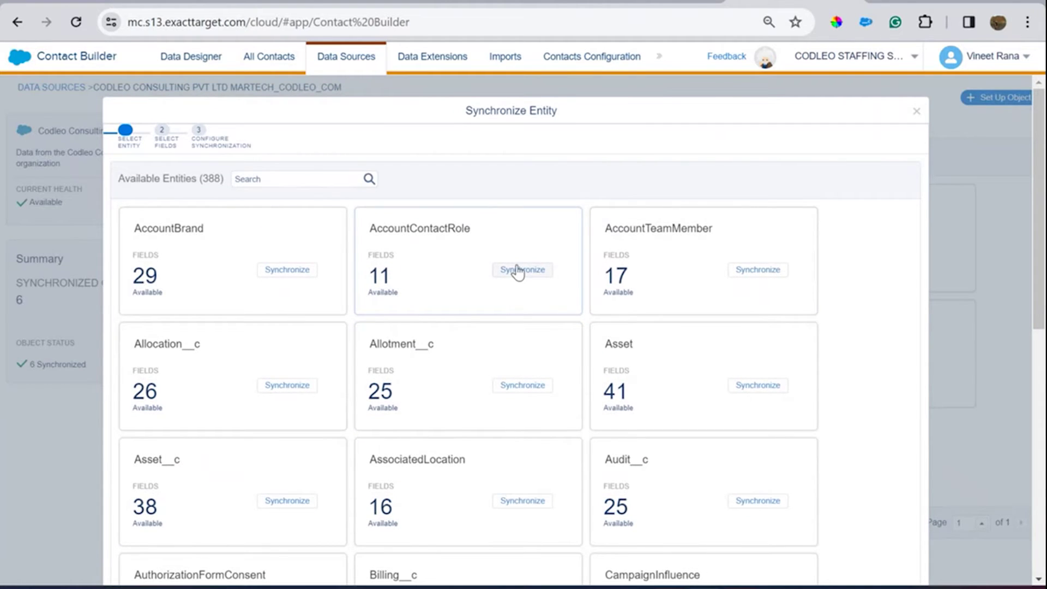
{"action": "left_click", "coordinate": [916, 112]}
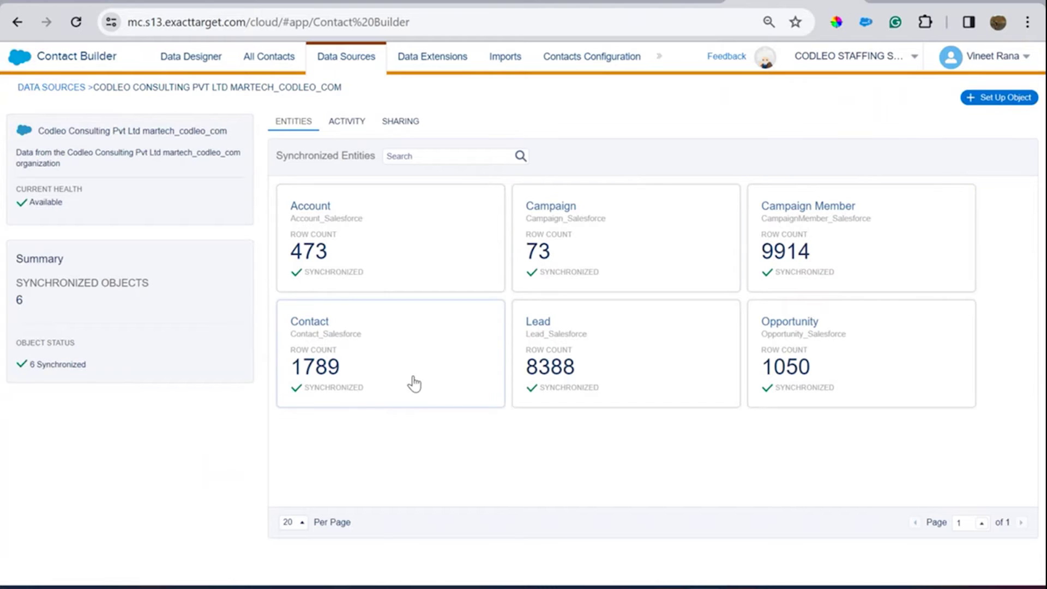
Step: Review the Lead object's 8388 records and 57 synchronized fields, closing Edit Fields unsaved
{"action": "left_click", "coordinate": [643, 362]}
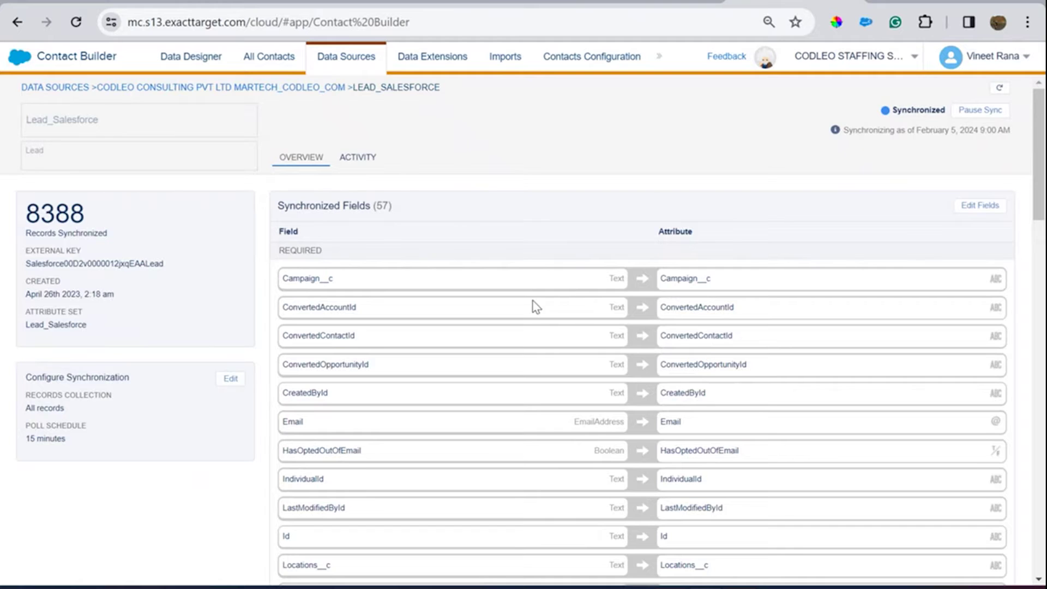
{"action": "scroll", "coordinate": [534, 331], "scroll_direction": "down", "scroll_amount": 5}
{"action": "scroll", "coordinate": [533, 330], "scroll_direction": "down", "scroll_amount": 20}
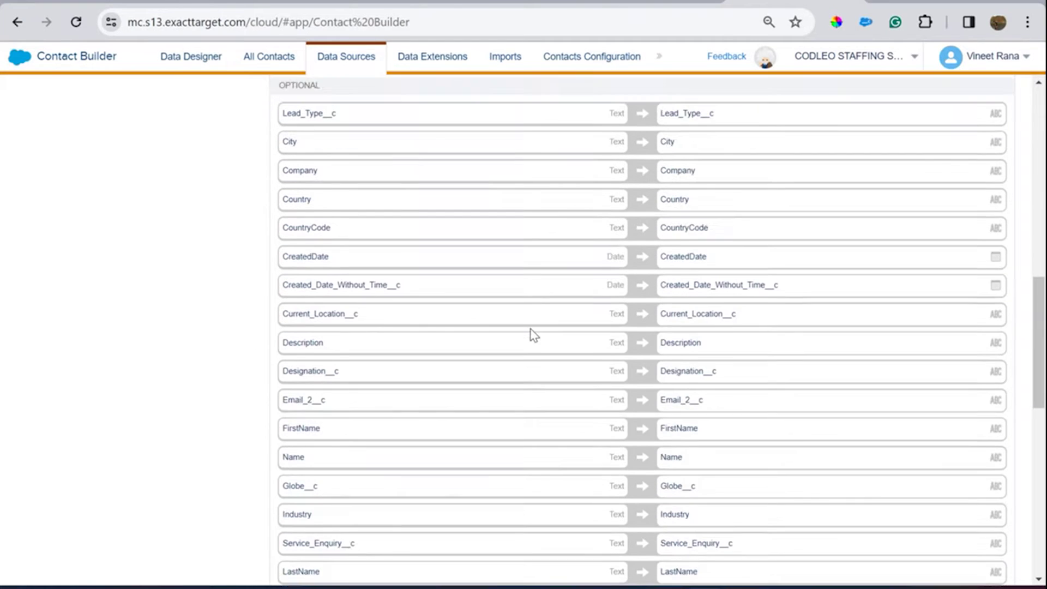
{"action": "scroll", "coordinate": [524, 339], "scroll_direction": "up", "scroll_amount": 20}
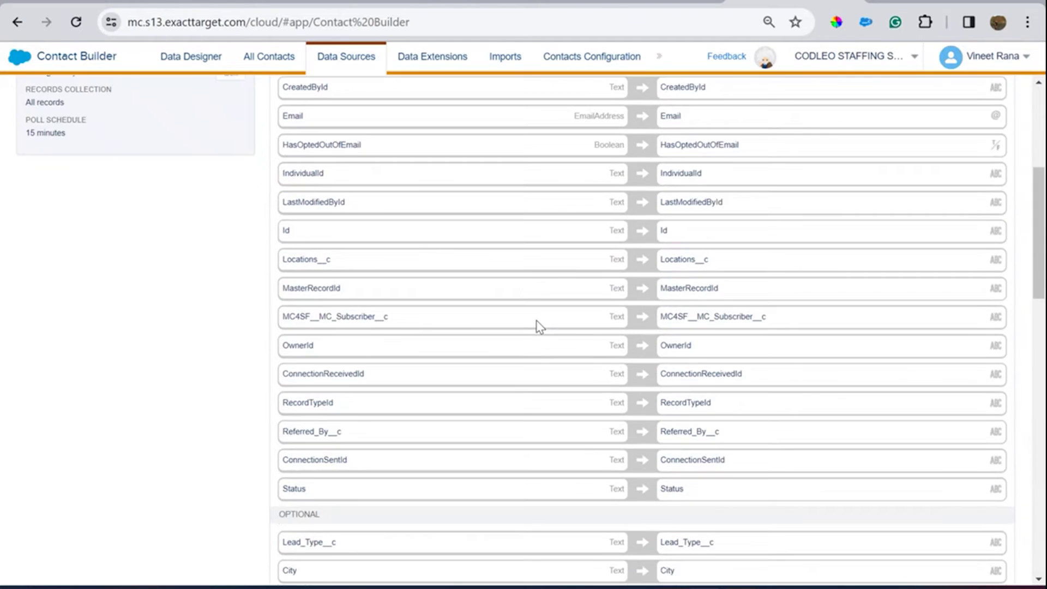
{"action": "left_click", "coordinate": [982, 206]}
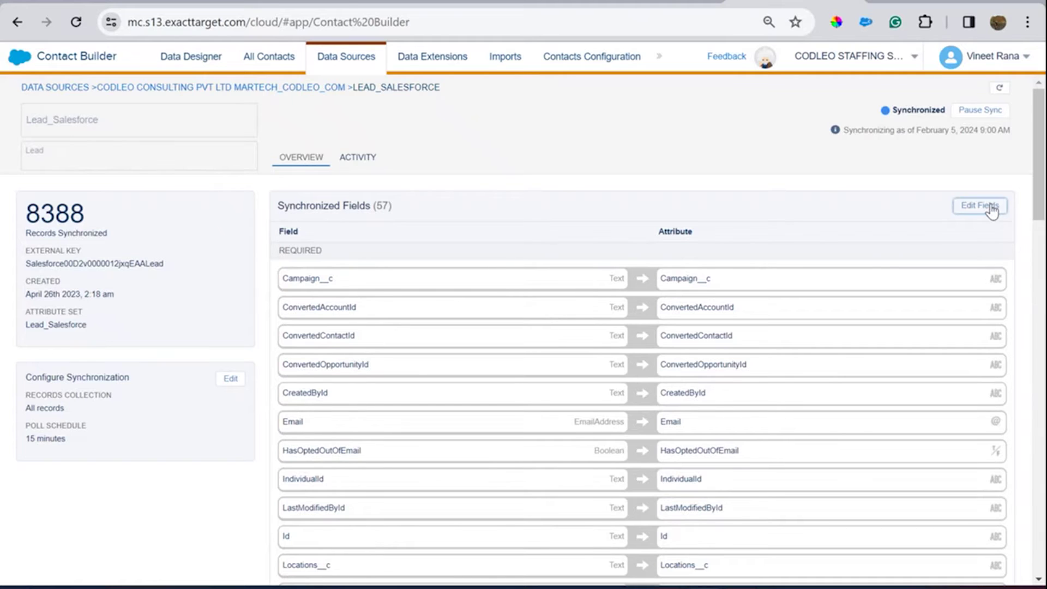
{"action": "scroll", "coordinate": [365, 296], "scroll_direction": "down", "scroll_amount": 10}
{"action": "scroll", "coordinate": [122, 272], "scroll_direction": "down", "scroll_amount": 10}
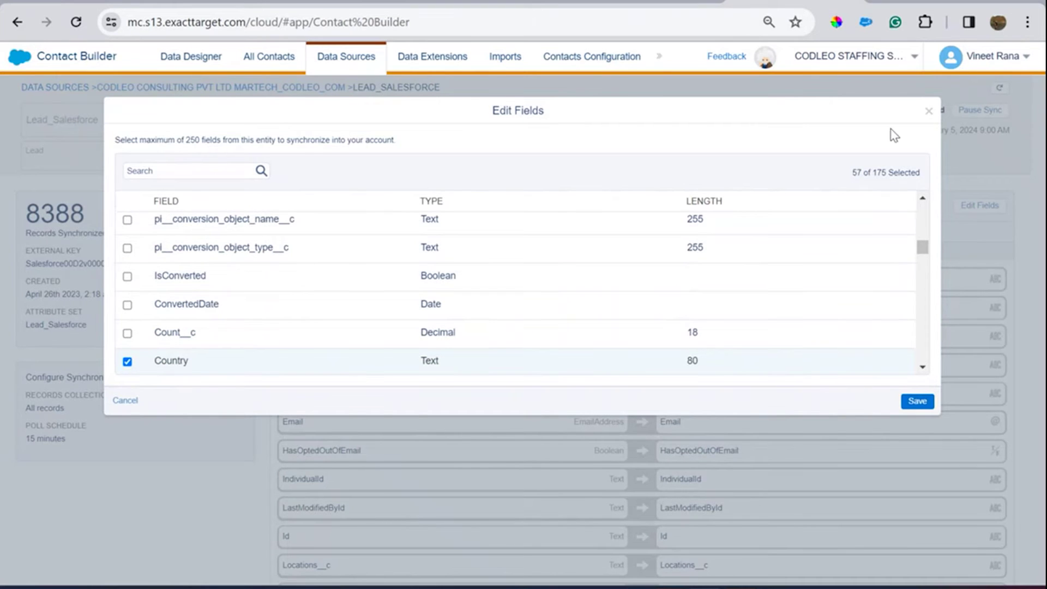
{"action": "left_click", "coordinate": [928, 112]}
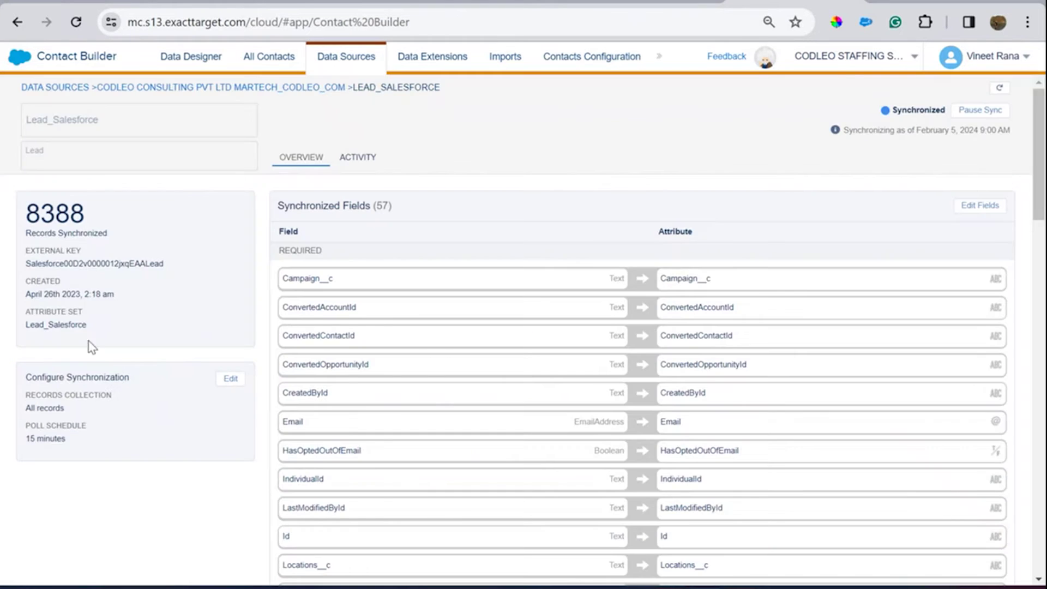
Step: Open Contact_Salesforce from Email Studio's Synchronized Data Extensions folder to see its 1,789 records
{"action": "mouse_move", "coordinate": [22, 61]}
{"action": "mouse_move", "coordinate": [25, 143]}
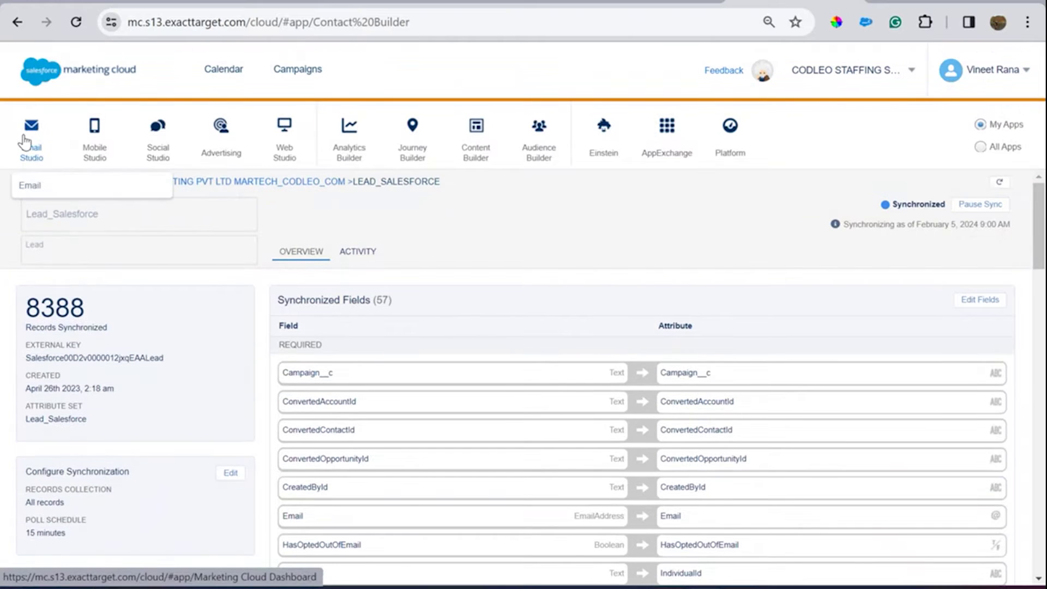
{"action": "left_click", "coordinate": [34, 188]}
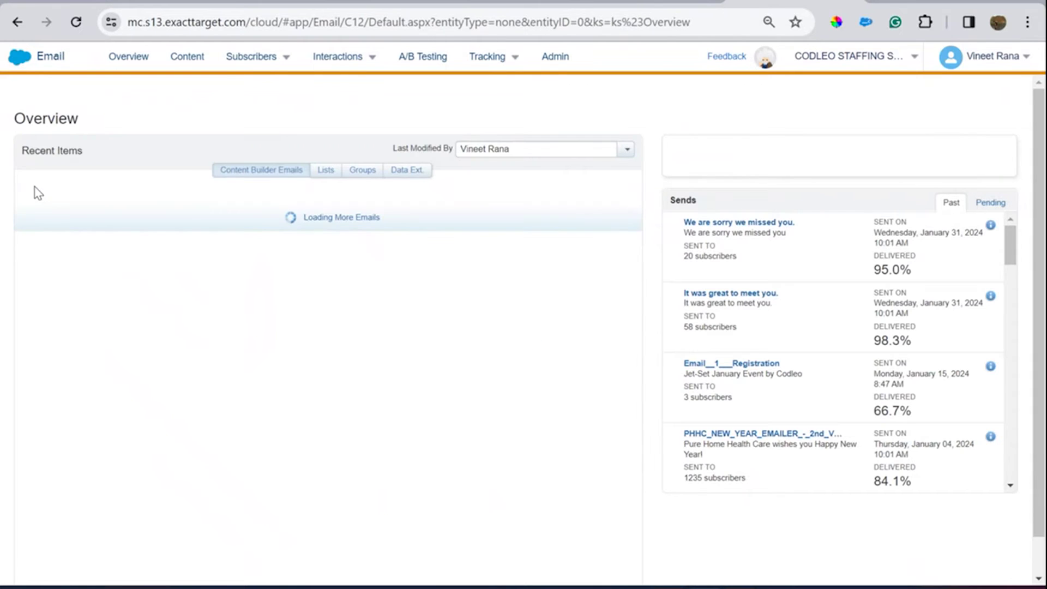
{"action": "mouse_move", "coordinate": [251, 56]}
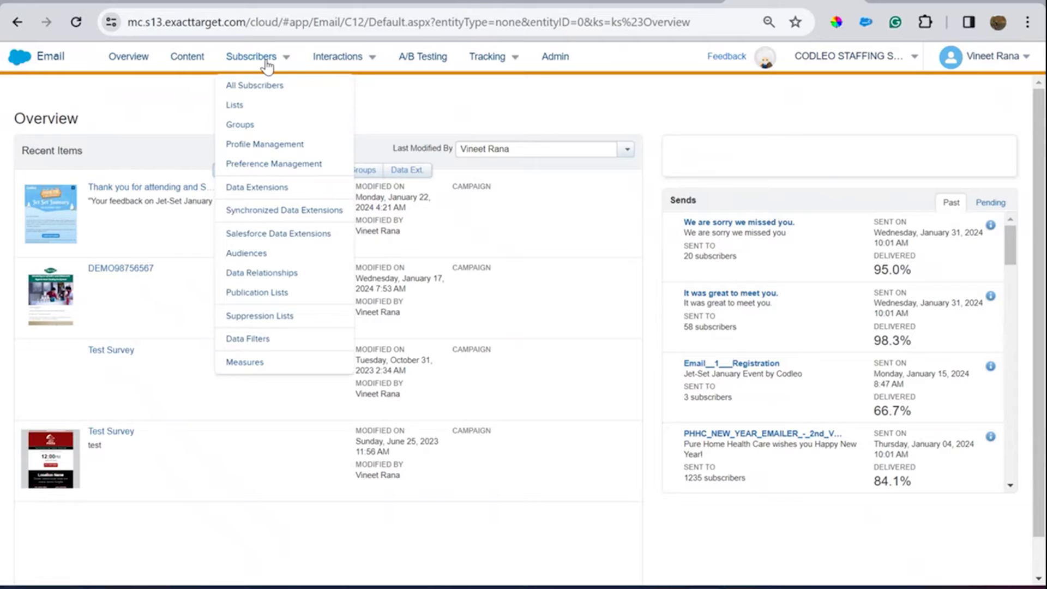
{"action": "left_click", "coordinate": [254, 188]}
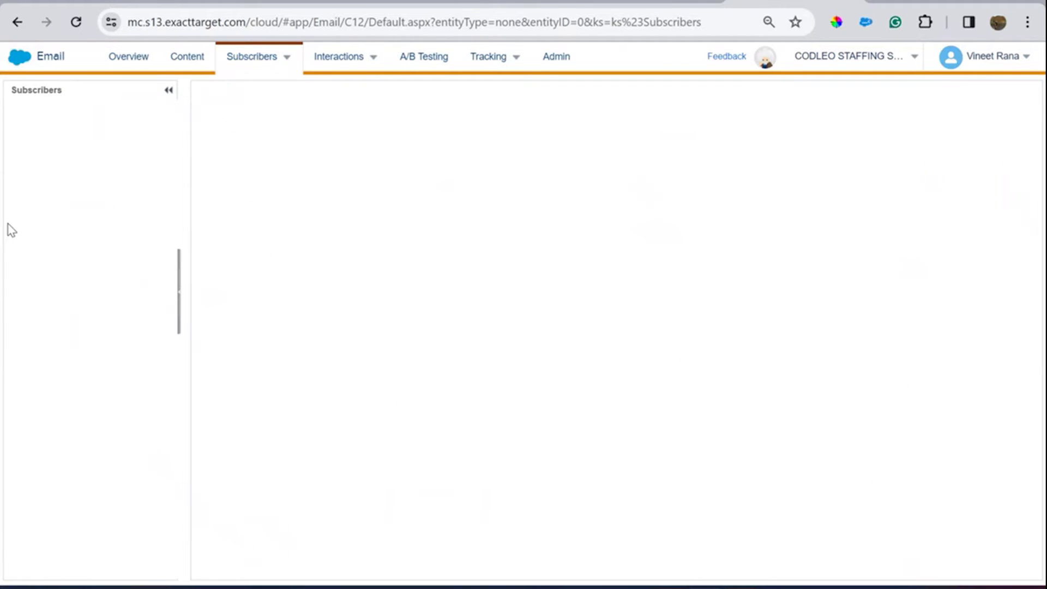
{"action": "scroll", "coordinate": [109, 218], "scroll_direction": "down", "scroll_amount": 2}
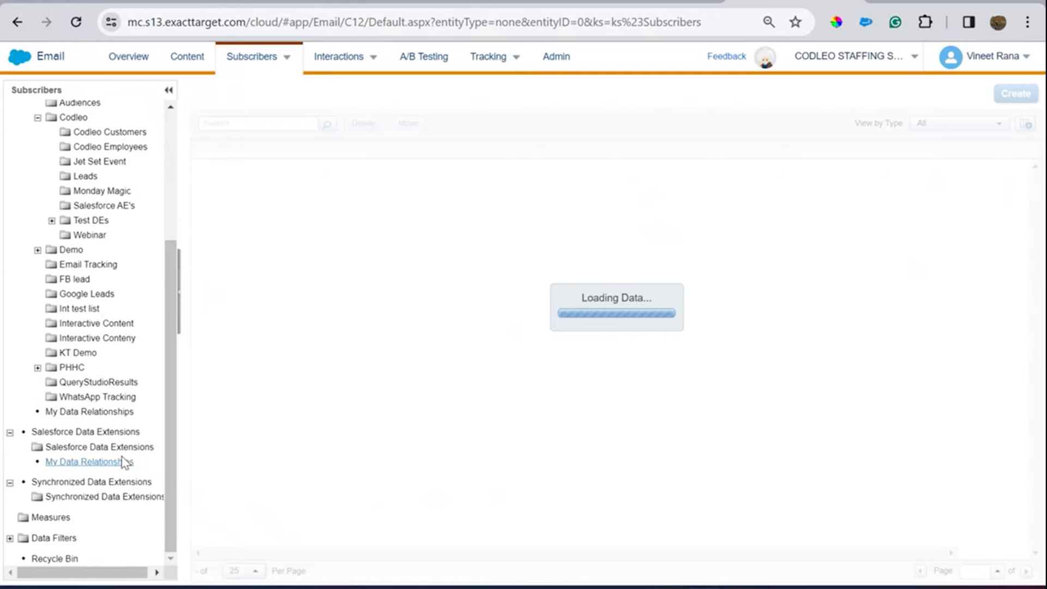
{"action": "left_click", "coordinate": [84, 496]}
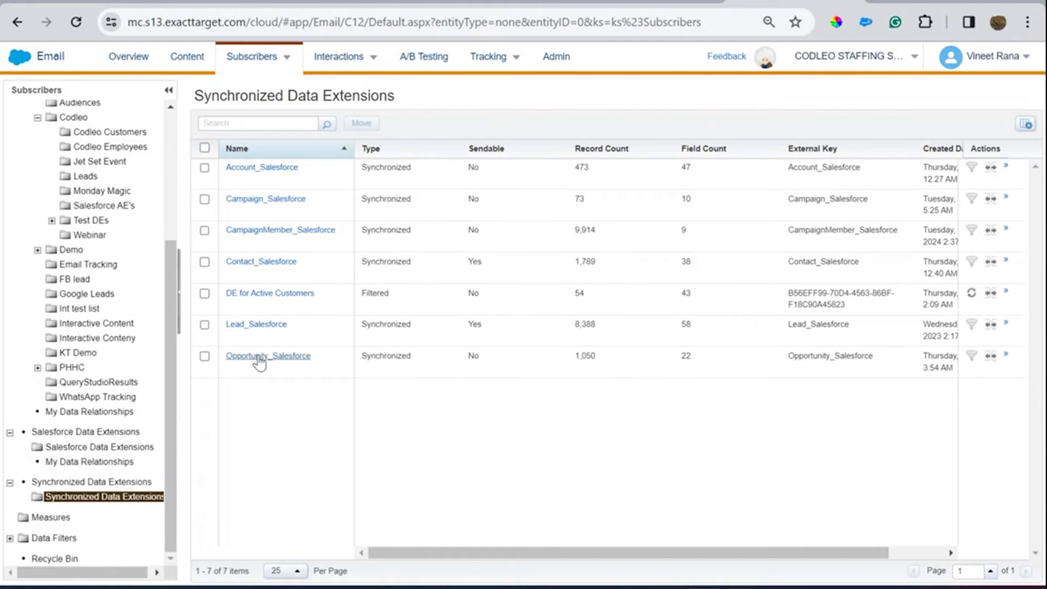
{"action": "left_click", "coordinate": [261, 264]}
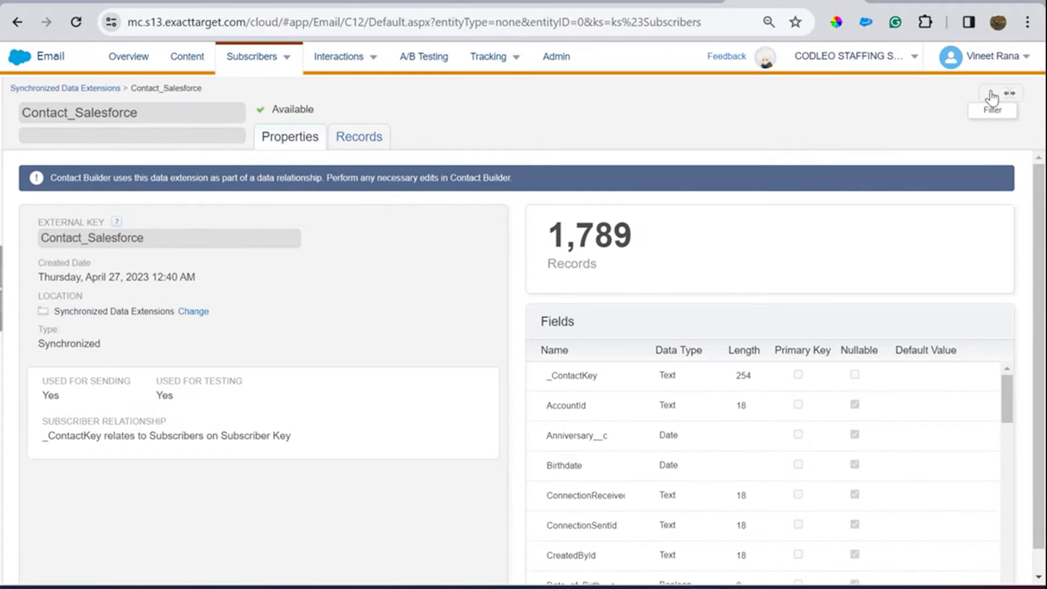
Step: Define a filter on Contact_Salesforce where Email contains 'codleo'
{"action": "left_click", "coordinate": [991, 97]}
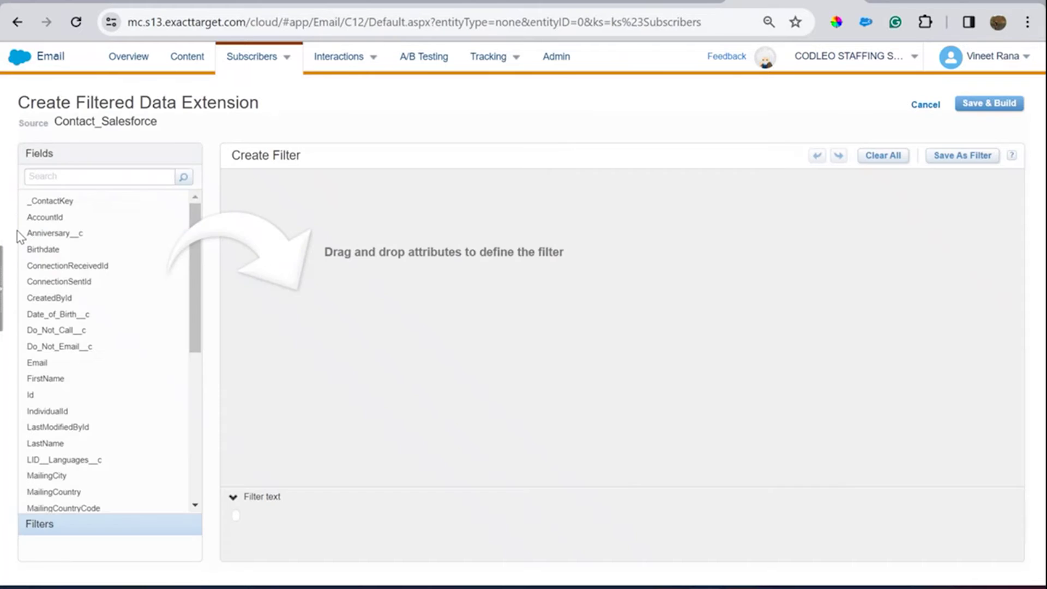
{"action": "scroll", "coordinate": [96, 358], "scroll_direction": "down", "scroll_amount": 3}
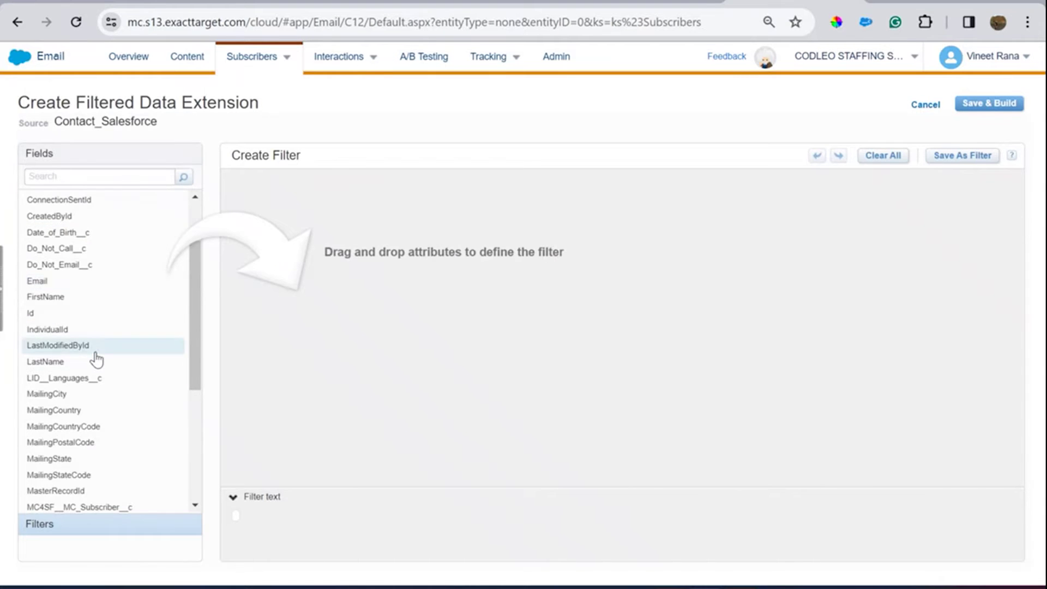
{"action": "scroll", "coordinate": [97, 360], "scroll_direction": "down", "scroll_amount": 3}
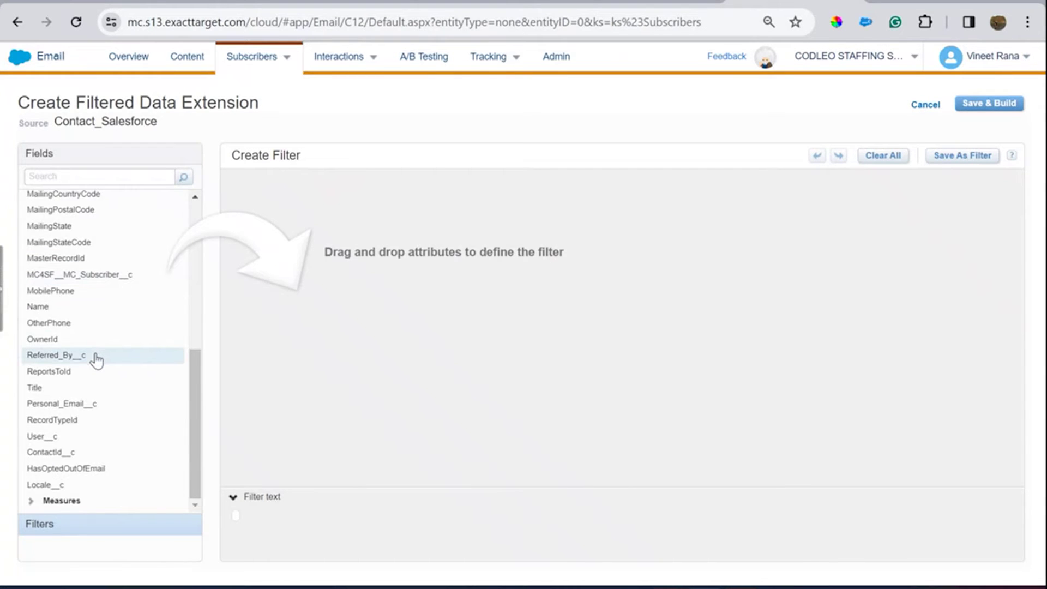
{"action": "scroll", "coordinate": [96, 359], "scroll_direction": "up", "scroll_amount": 6}
{"action": "left_click_drag", "start_coordinate": [96, 361], "coordinate": [436, 221]}
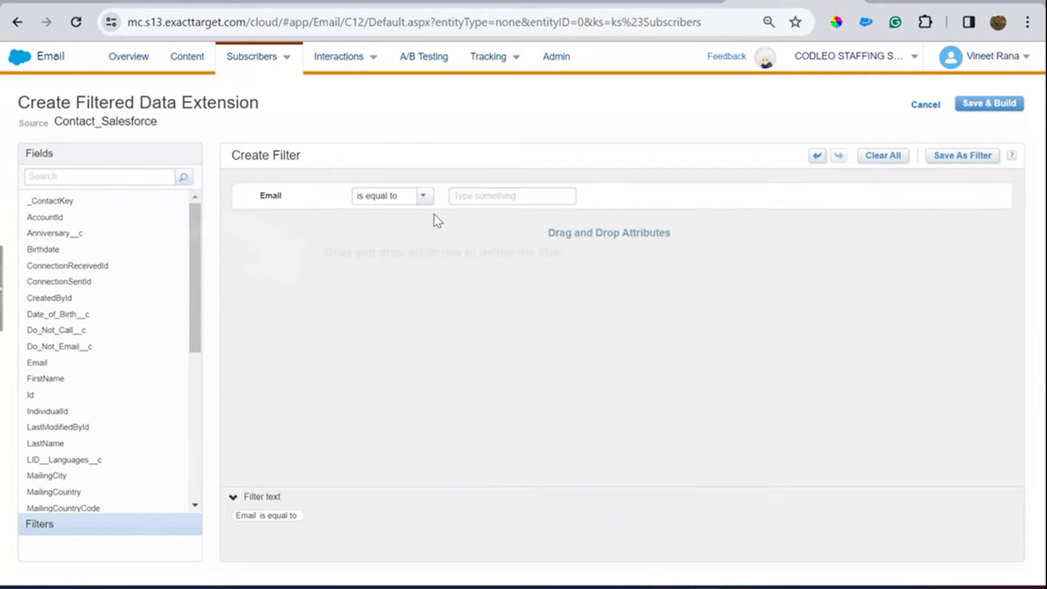
{"action": "left_click", "coordinate": [423, 196]}
{"action": "left_click", "coordinate": [416, 385]}
{"action": "left_click", "coordinate": [500, 197]}
{"action": "type", "text": "codleo"}
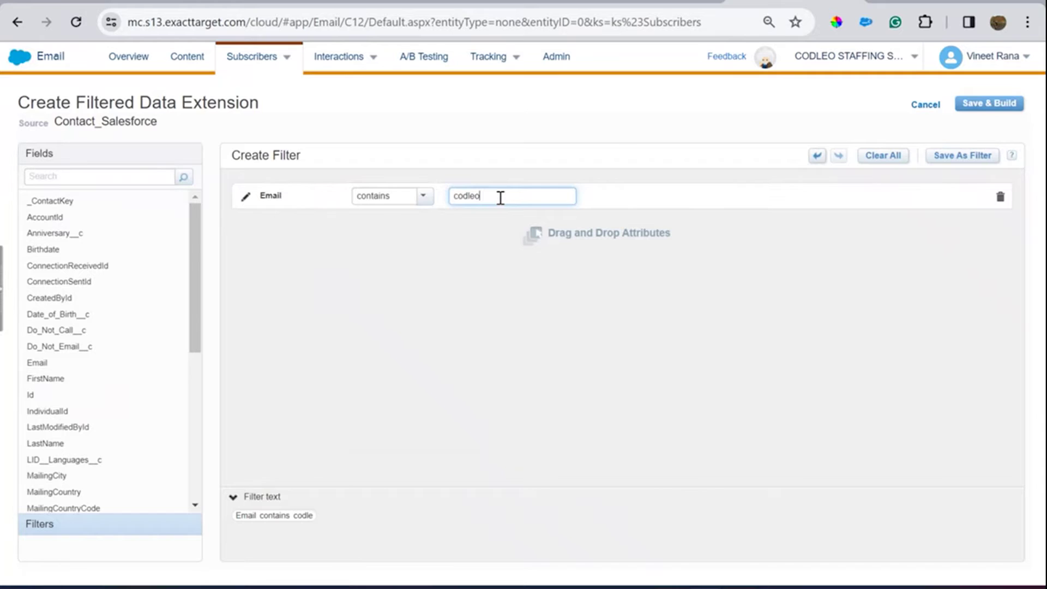
Step: Save and build the filter as a new data extension named Demo_Codleons
{"action": "left_click", "coordinate": [976, 103]}
{"action": "left_click", "coordinate": [569, 139]}
{"action": "type", "text": "Demo_Codleons"}
{"action": "left_click", "coordinate": [502, 250]}
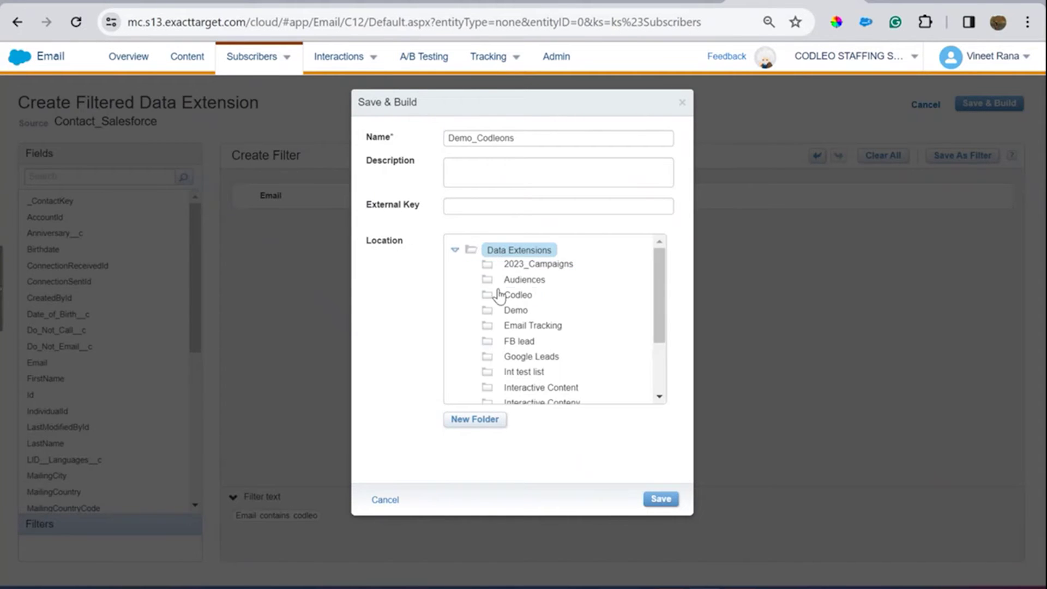
Step: Save the Demo_Codleons filtered data extension in the Test DEs folder
{"action": "left_click", "coordinate": [514, 297]}
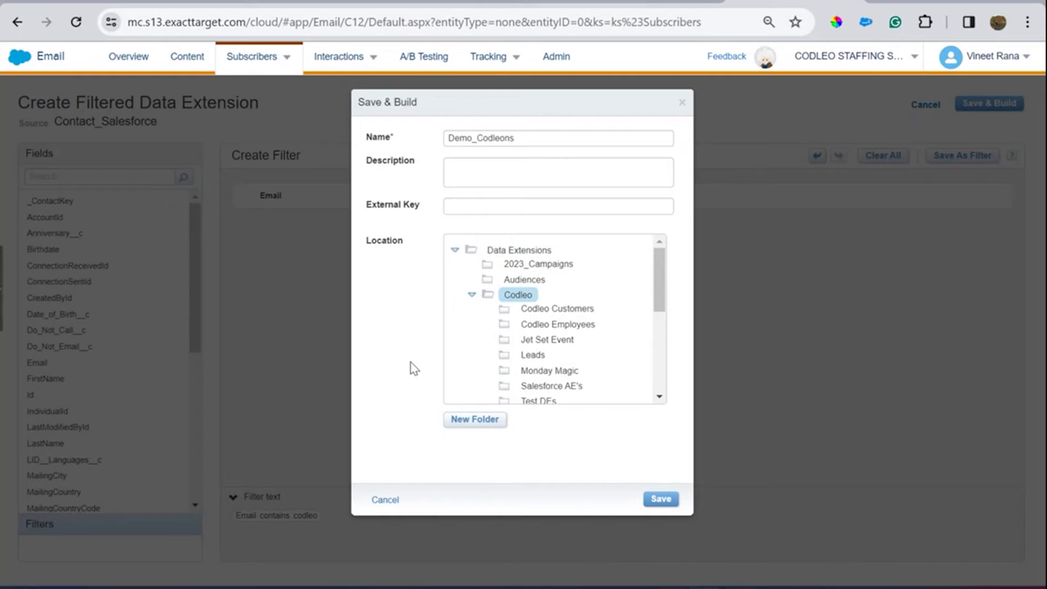
{"action": "scroll", "coordinate": [594, 338], "scroll_direction": "down", "scroll_amount": 2}
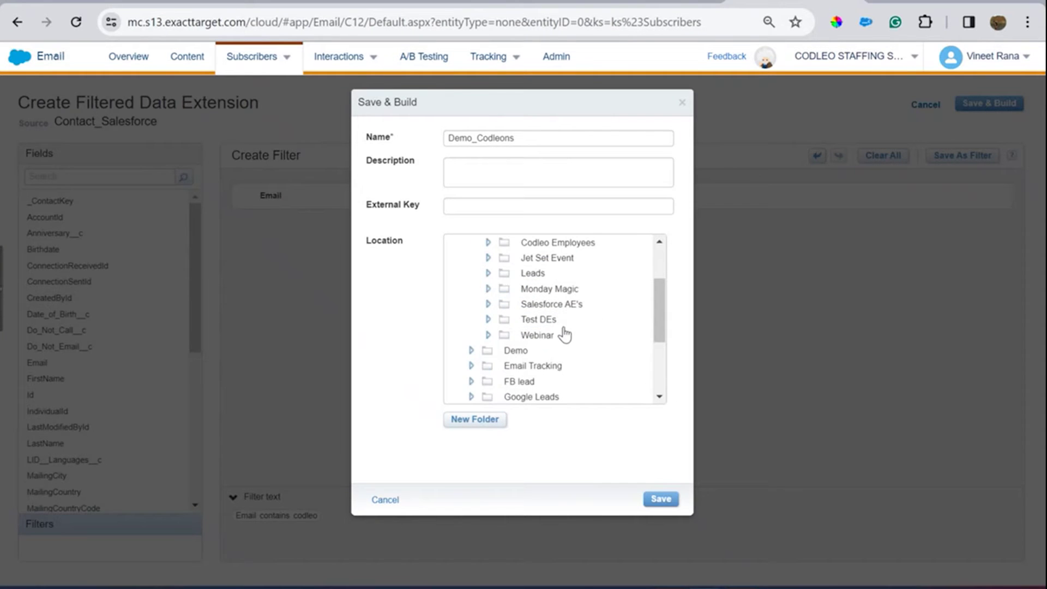
{"action": "left_click", "coordinate": [544, 321]}
{"action": "left_click", "coordinate": [660, 497]}
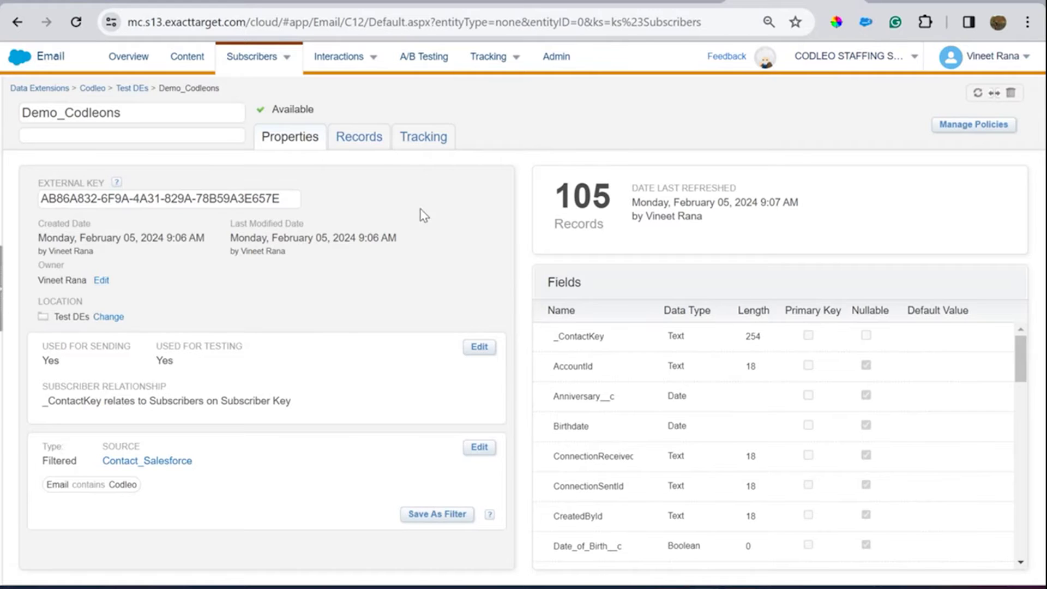
{"action": "left_click", "coordinate": [360, 137]}
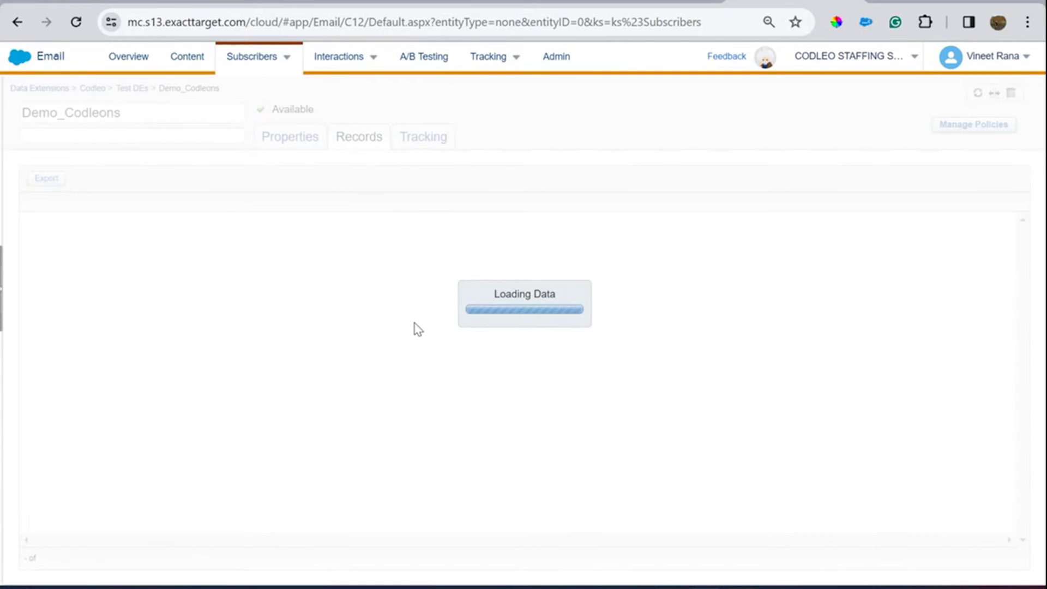
{"action": "left_click_drag", "start_coordinate": [555, 540], "coordinate": [451, 509]}
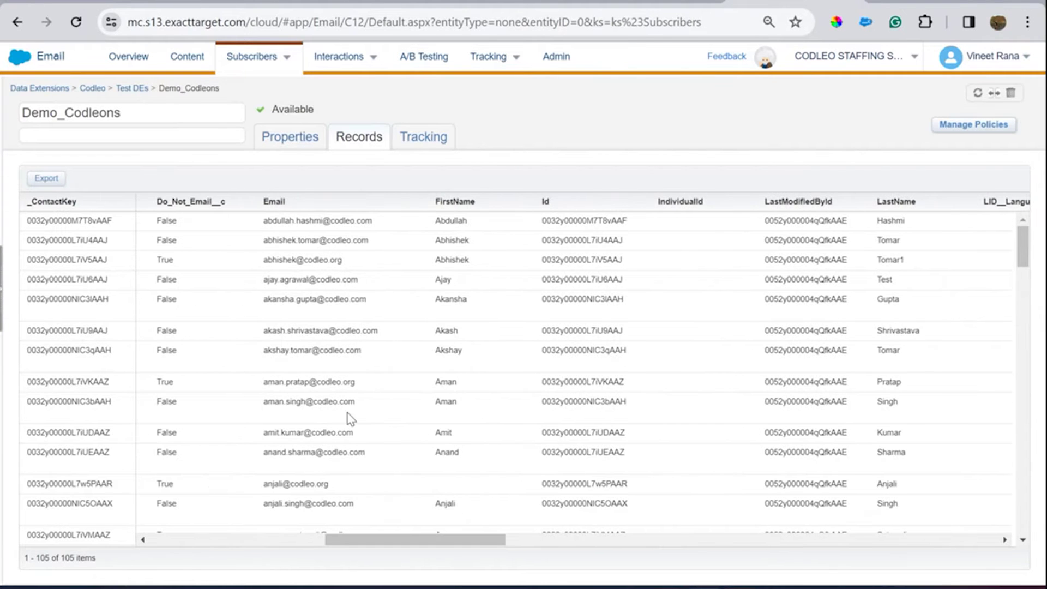
{"action": "scroll", "coordinate": [322, 273], "scroll_direction": "down", "scroll_amount": 3}
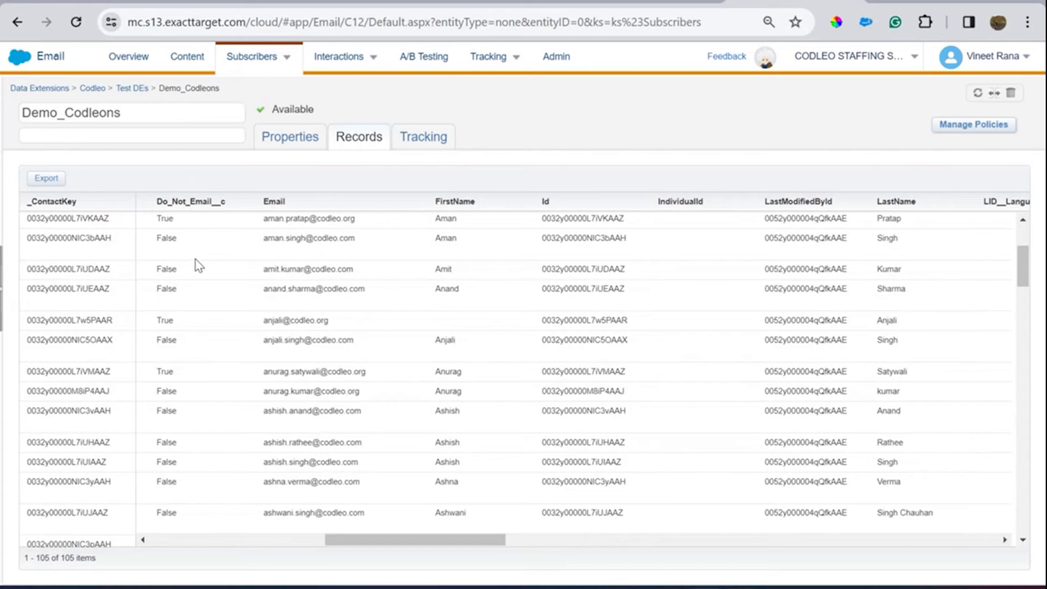
{"action": "scroll", "coordinate": [199, 256], "scroll_direction": "up", "scroll_amount": 3}
{"action": "scroll", "coordinate": [189, 369], "scroll_direction": "down", "scroll_amount": 10}
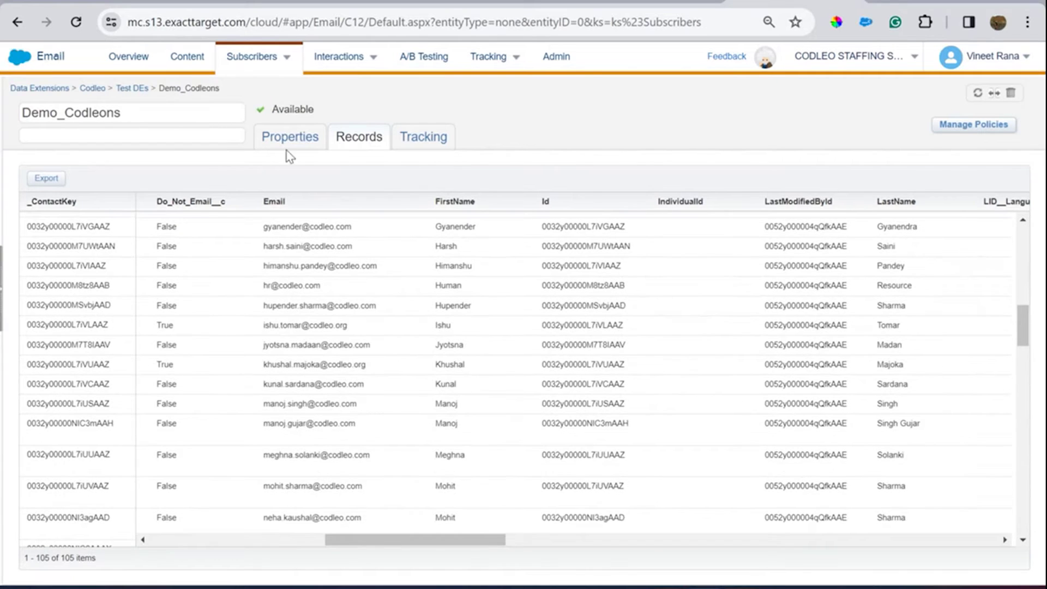
{"action": "left_click", "coordinate": [290, 147]}
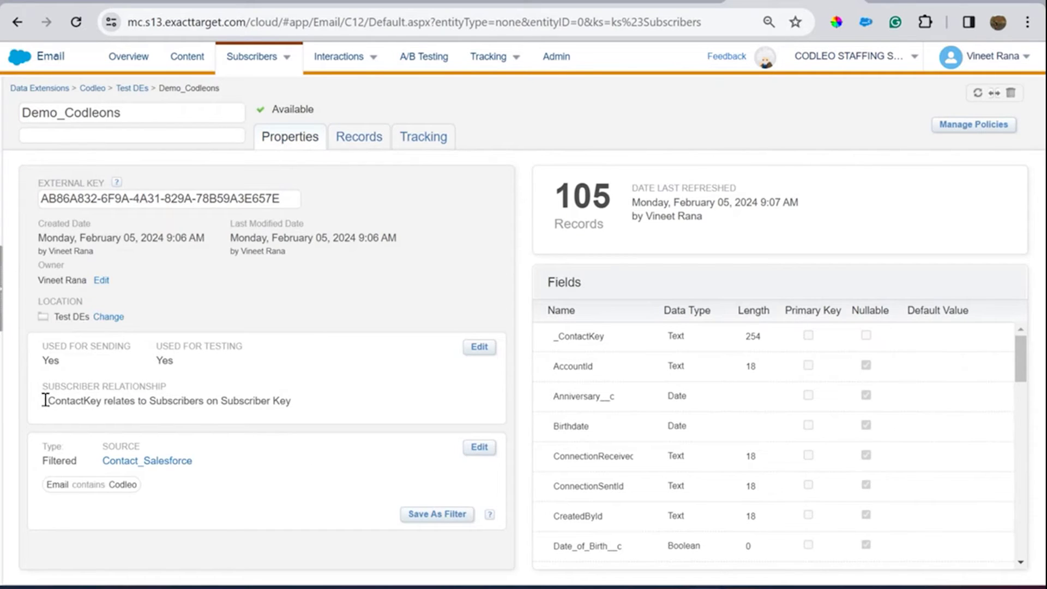
{"action": "left_click_drag", "start_coordinate": [45, 399], "coordinate": [312, 410]}
{"action": "left_click", "coordinate": [311, 410]}
Step: Go to the Content Builder library and duplicate the browser tab
{"action": "left_click", "coordinate": [184, 60]}
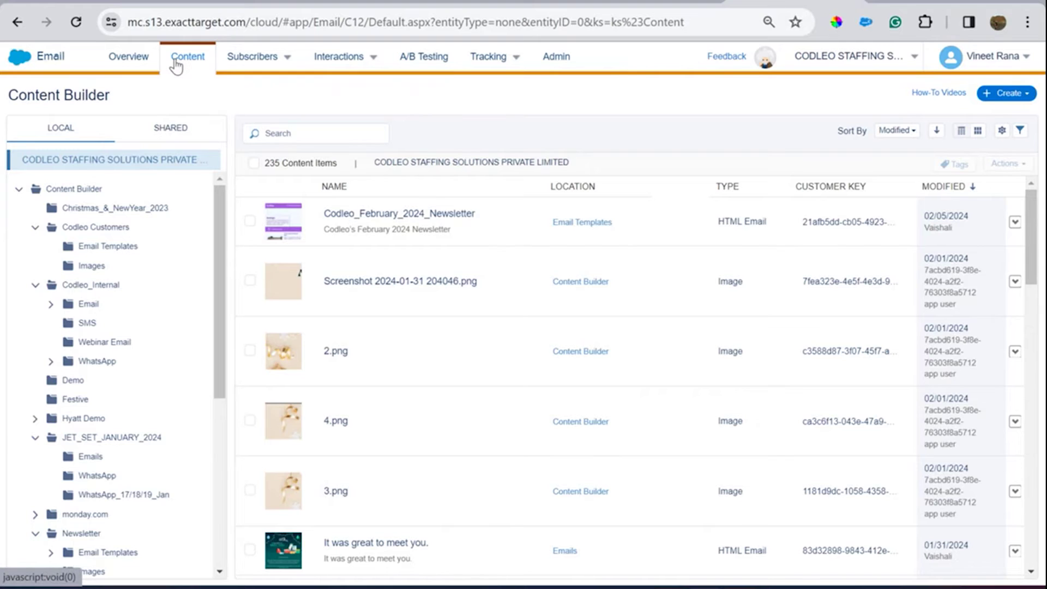
{"action": "right_click", "coordinate": [823, 1]}
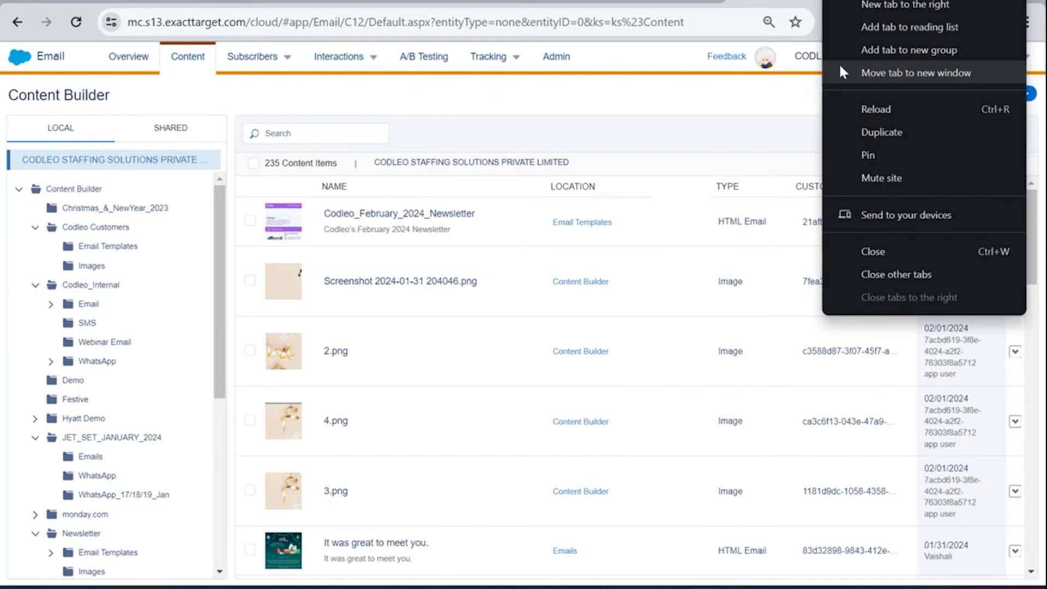
{"action": "left_click", "coordinate": [898, 132]}
Step: Start a new Email Message and list its creation options
{"action": "left_click", "coordinate": [991, 101]}
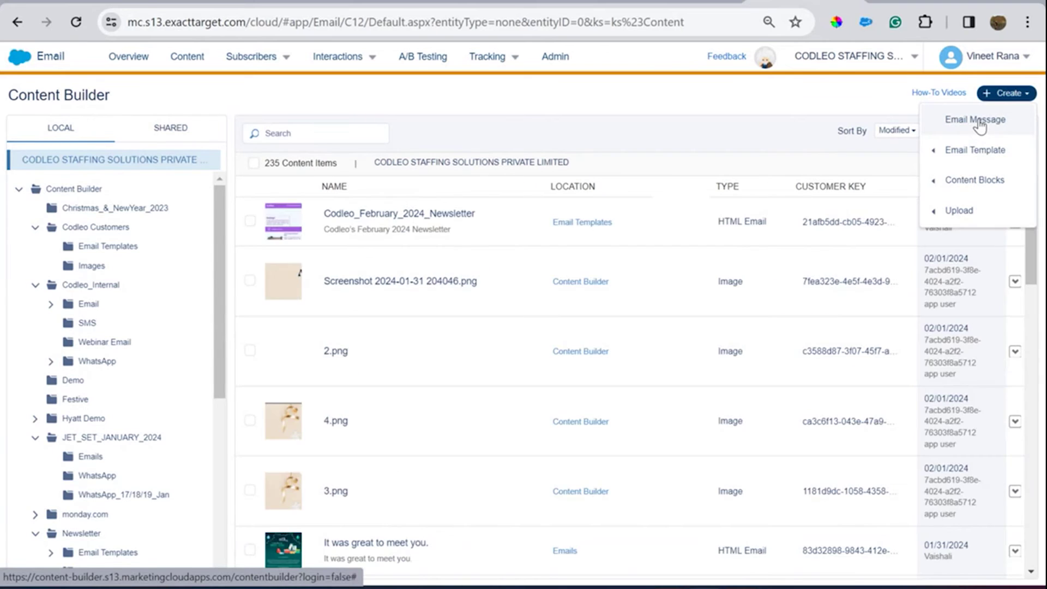
{"action": "left_click", "coordinate": [978, 123]}
{"action": "left_click", "coordinate": [127, 162]}
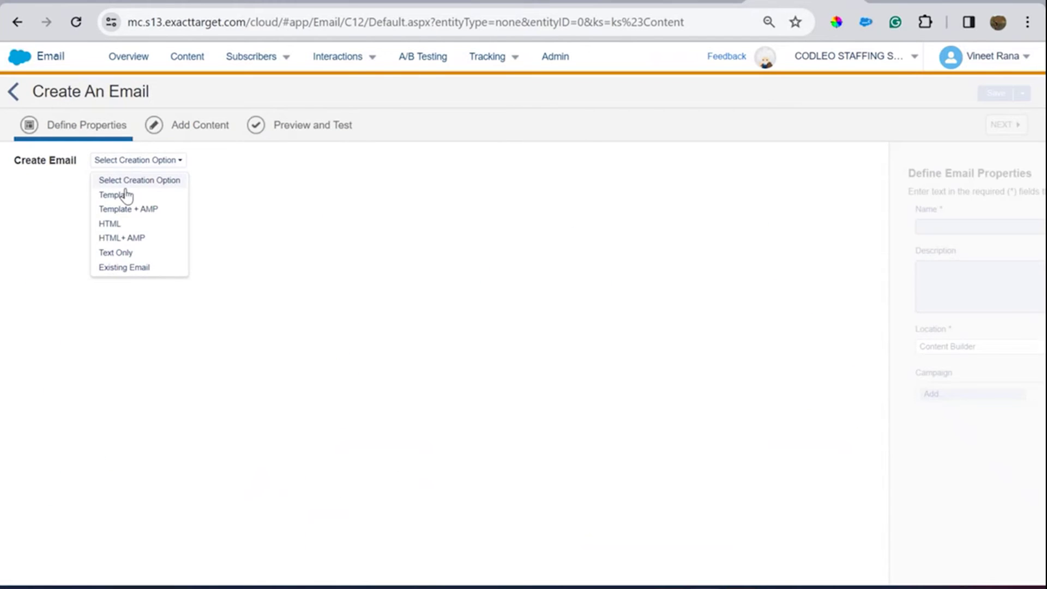
Step: Compare the Basic, Empty, Themed and Saved templates, then select themed Business 3
{"action": "left_click", "coordinate": [125, 195]}
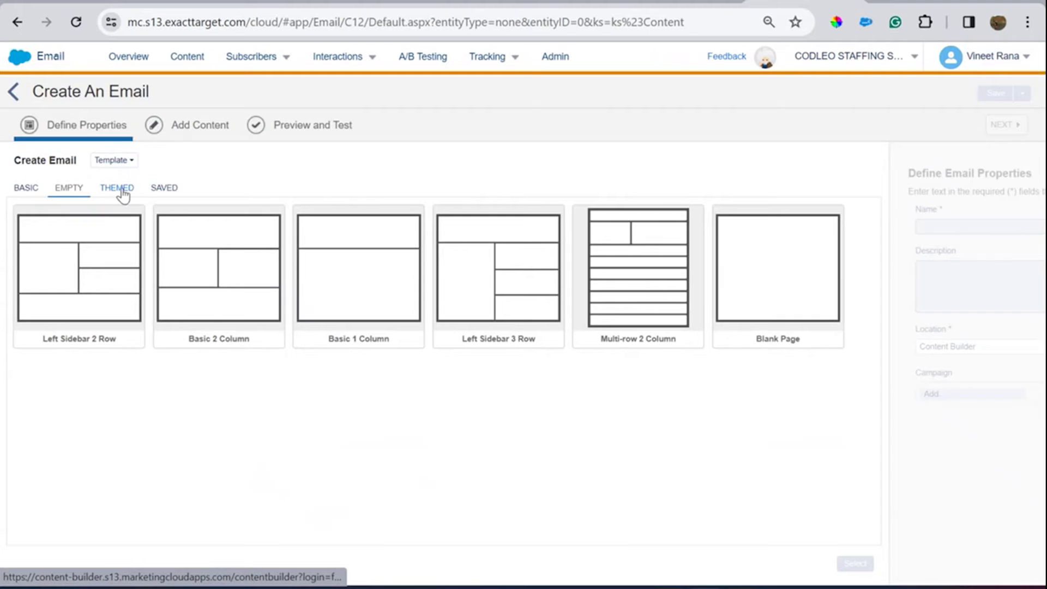
{"action": "left_click", "coordinate": [35, 189]}
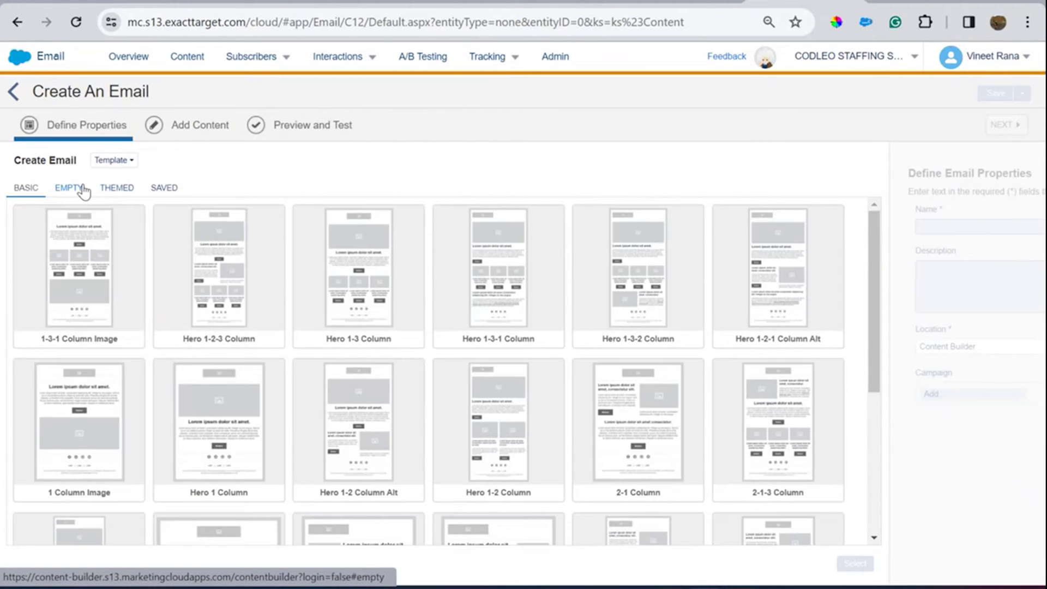
{"action": "left_click", "coordinate": [73, 190]}
{"action": "left_click", "coordinate": [111, 189]}
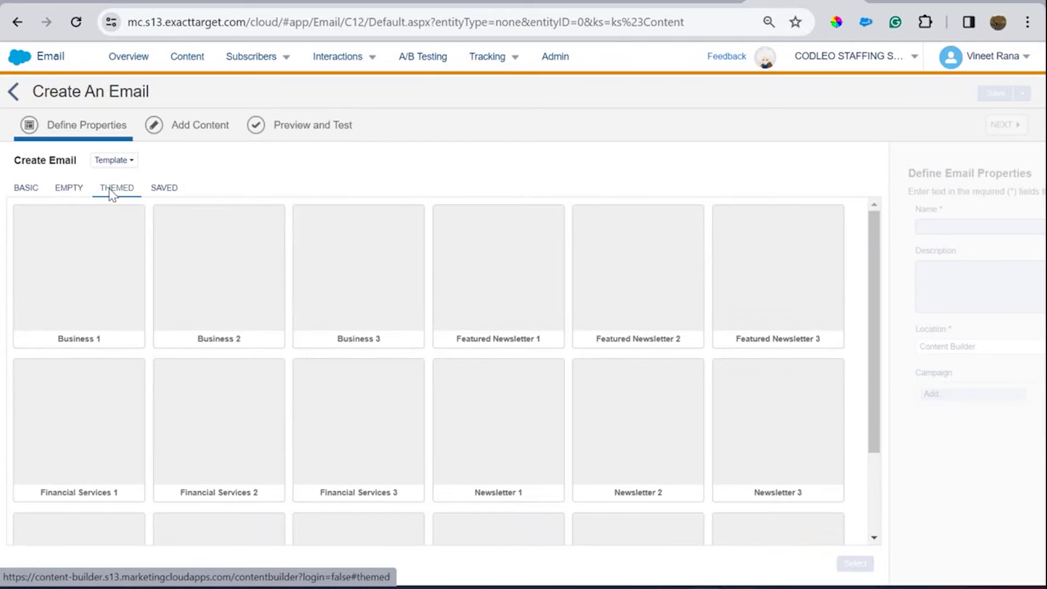
{"action": "left_click", "coordinate": [160, 190]}
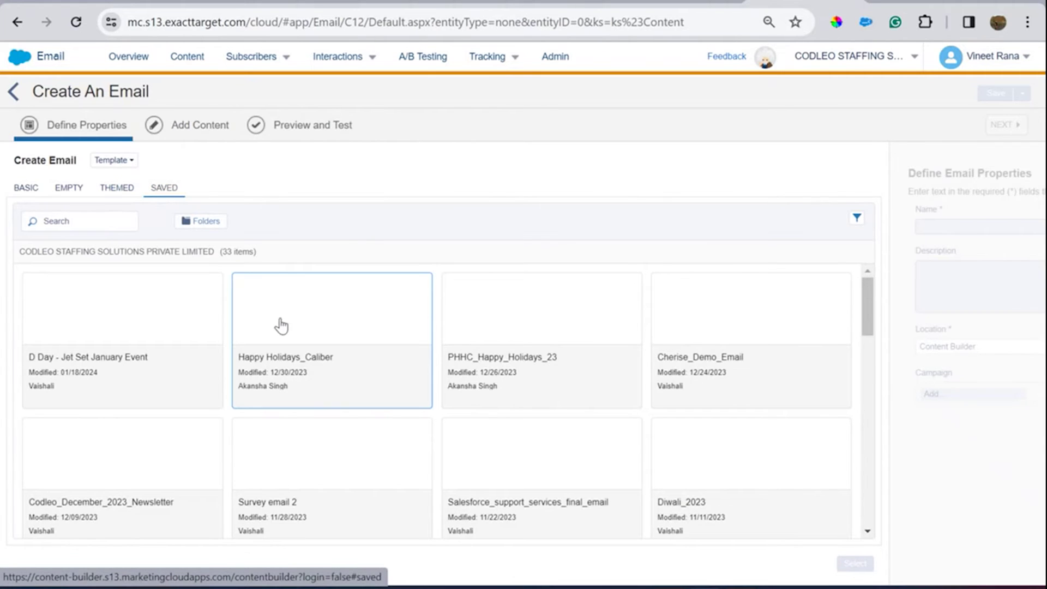
{"action": "scroll", "coordinate": [330, 377], "scroll_direction": "down", "scroll_amount": 1}
{"action": "scroll", "coordinate": [305, 387], "scroll_direction": "down", "scroll_amount": 2}
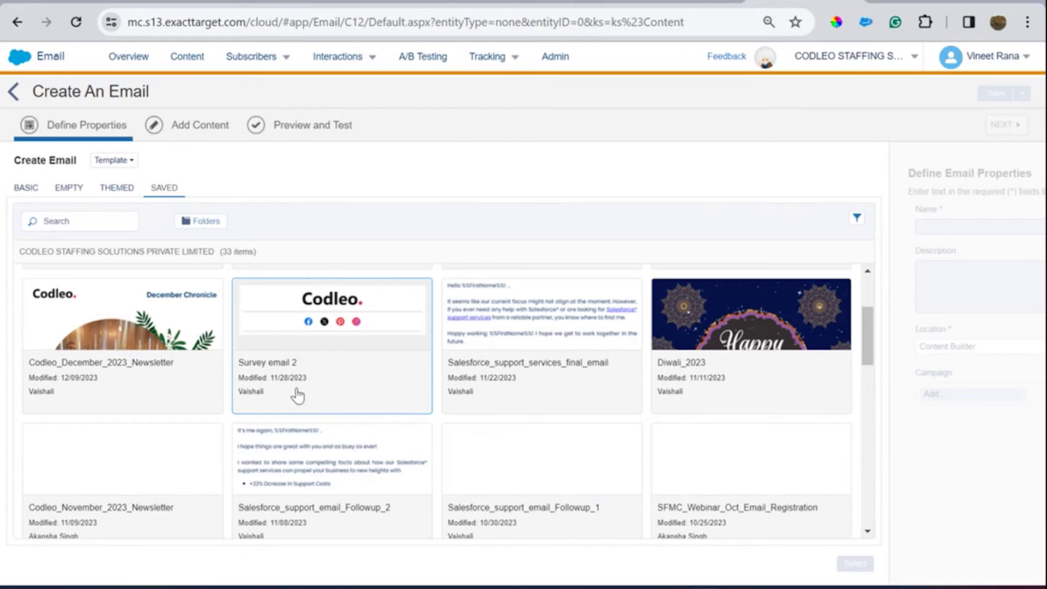
{"action": "scroll", "coordinate": [164, 371], "scroll_direction": "up", "scroll_amount": 3}
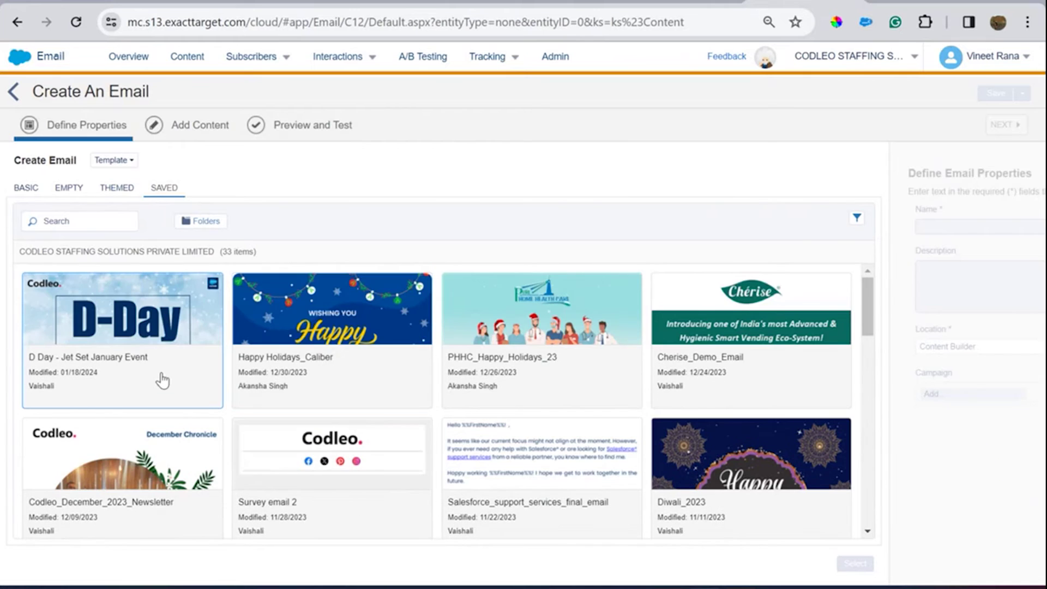
{"action": "left_click", "coordinate": [115, 188]}
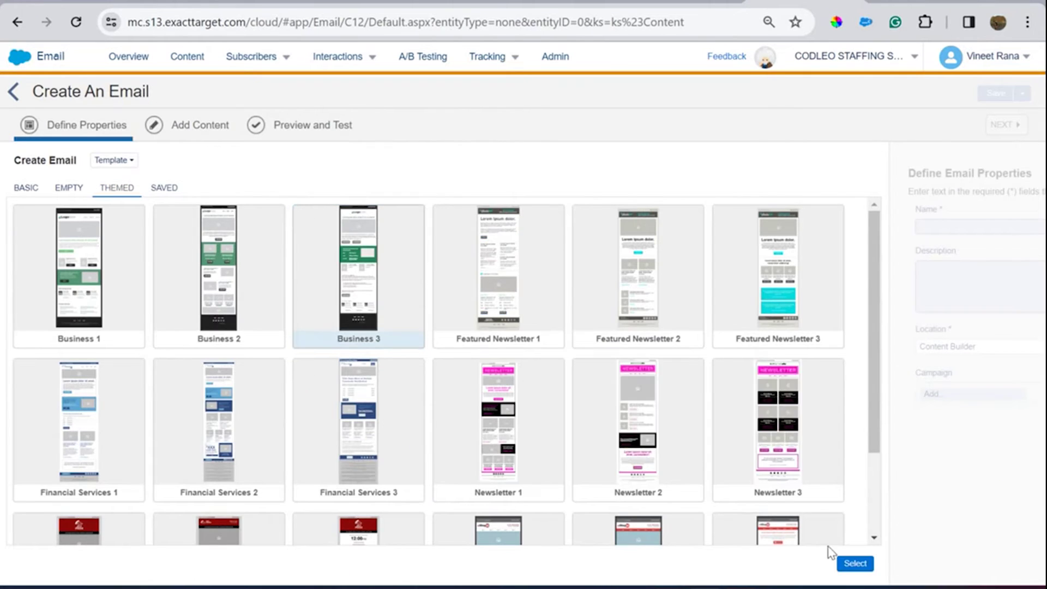
{"action": "left_click", "coordinate": [855, 563]}
Step: Name the email Demo_Codleo_YTV, place it in the Demo folder, and save it
{"action": "left_click", "coordinate": [252, 227]}
{"action": "type", "text": "D"}
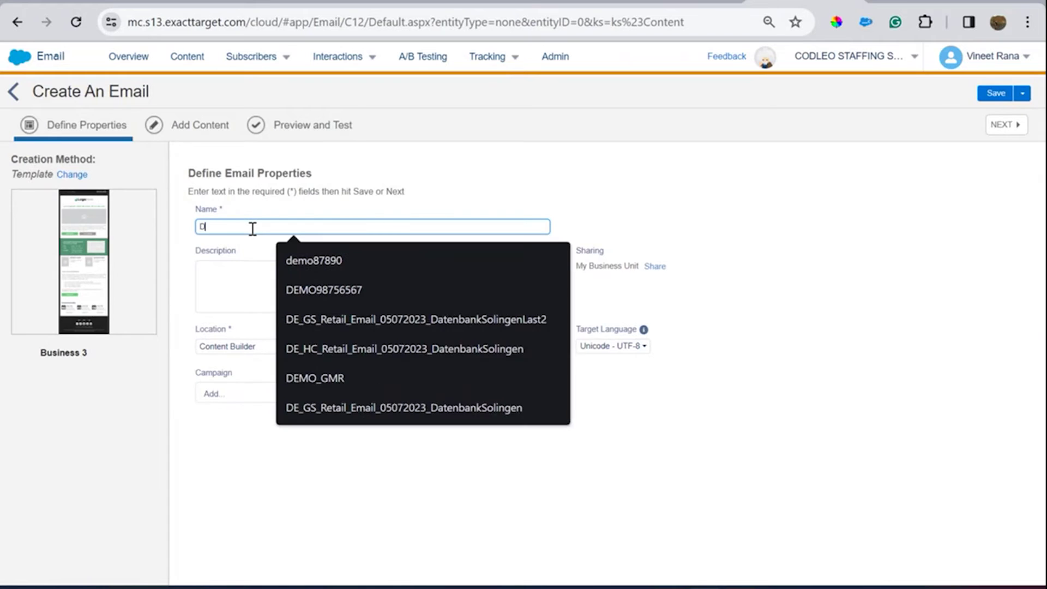
{"action": "type", "text": "emo_Codleo_YTV"}
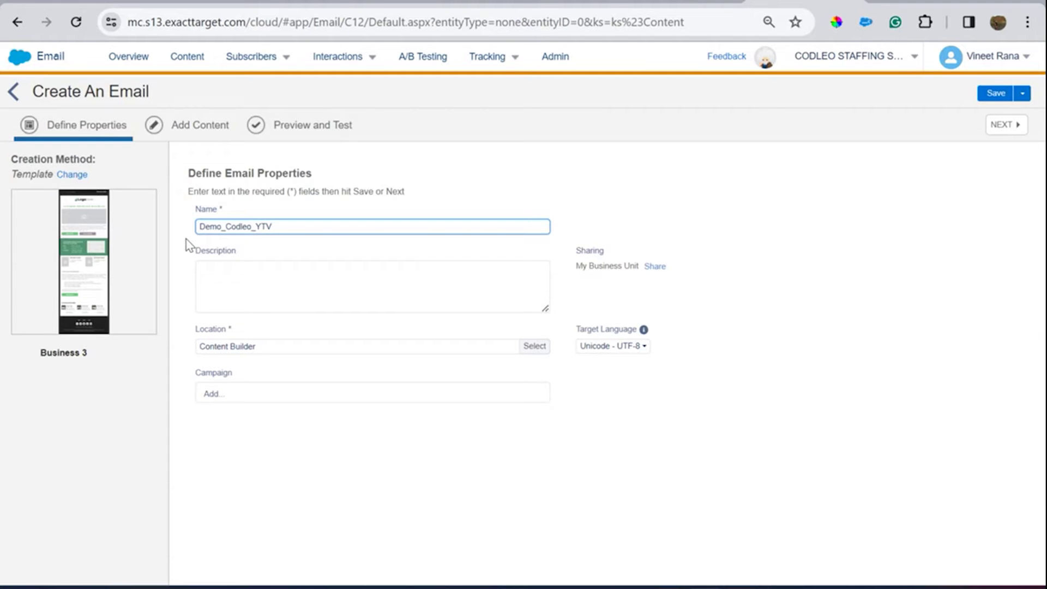
{"action": "left_click", "coordinate": [292, 299]}
{"action": "left_click", "coordinate": [243, 349]}
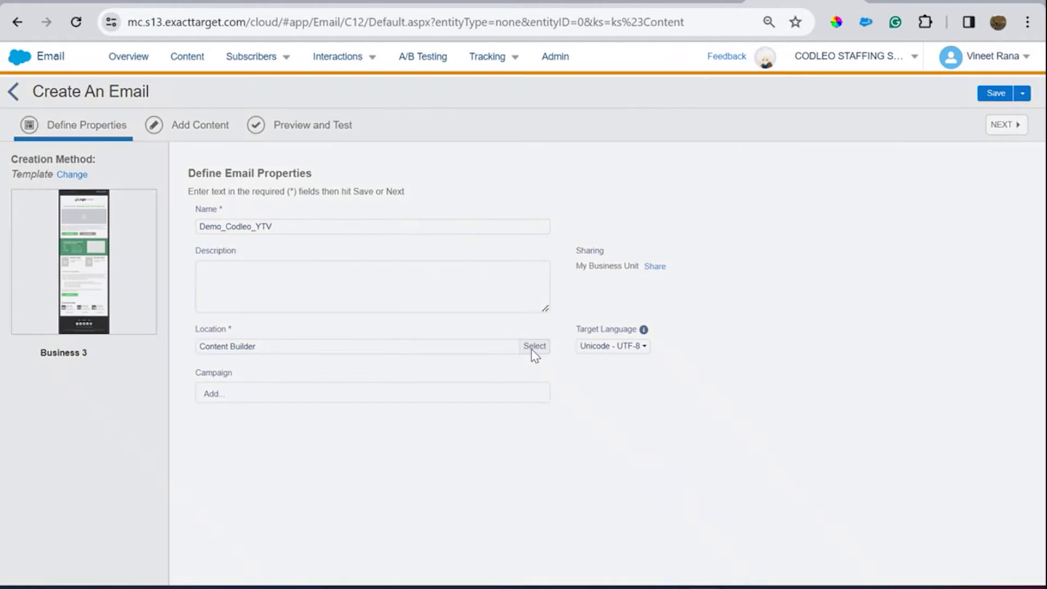
{"action": "left_click", "coordinate": [531, 349]}
{"action": "left_click", "coordinate": [411, 249]}
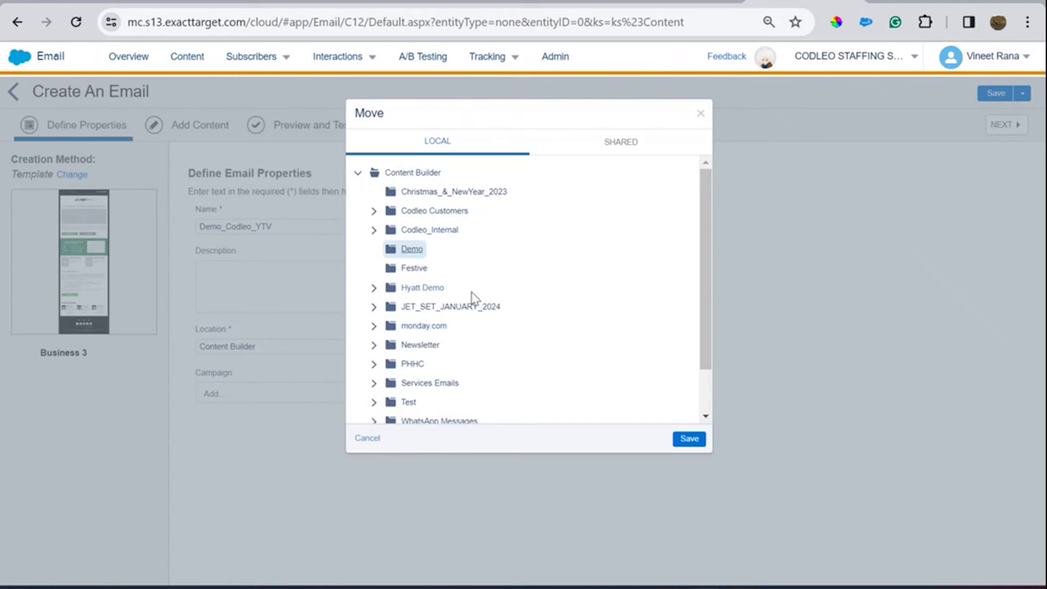
{"action": "left_click", "coordinate": [689, 439]}
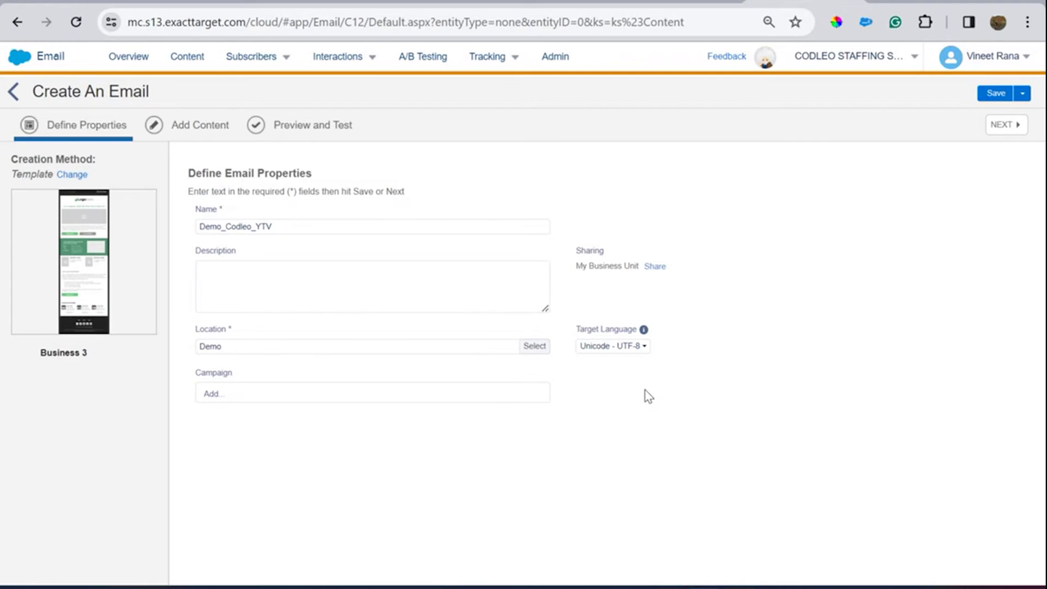
{"action": "left_click", "coordinate": [1013, 127]}
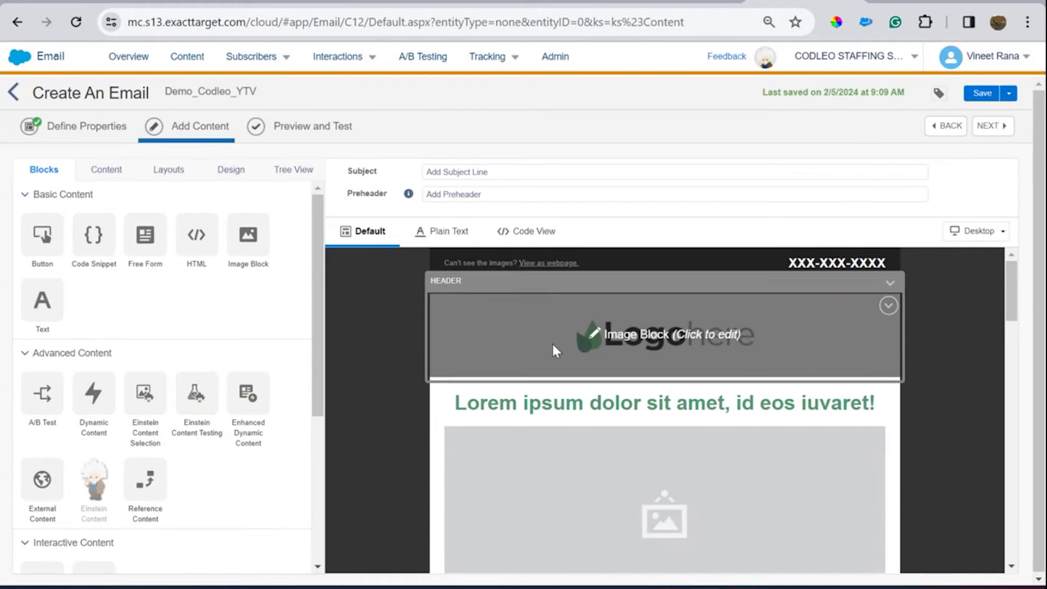
Step: Replace the header logo with winter-logo (2).png from Content Builder
{"action": "scroll", "coordinate": [551, 341], "scroll_direction": "down", "scroll_amount": 2}
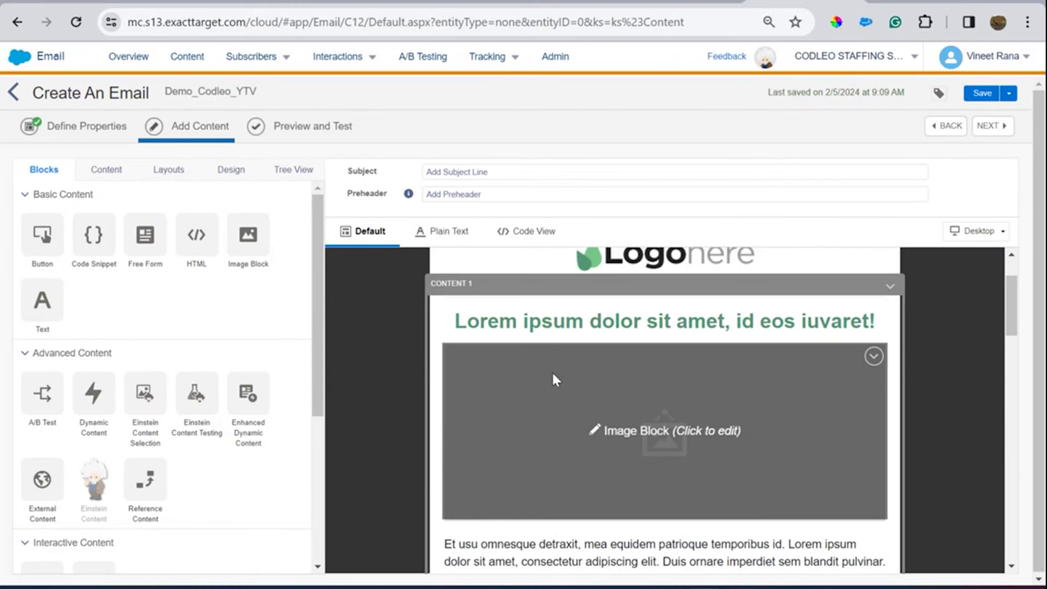
{"action": "scroll", "coordinate": [552, 375], "scroll_direction": "up", "scroll_amount": 2}
{"action": "left_click", "coordinate": [636, 339]}
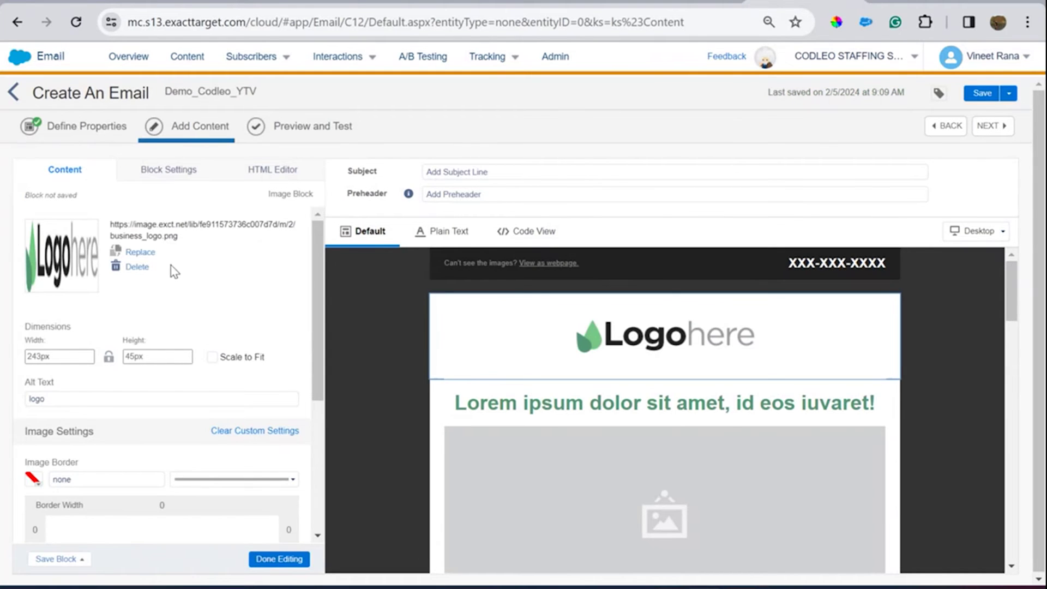
{"action": "left_click", "coordinate": [137, 252]}
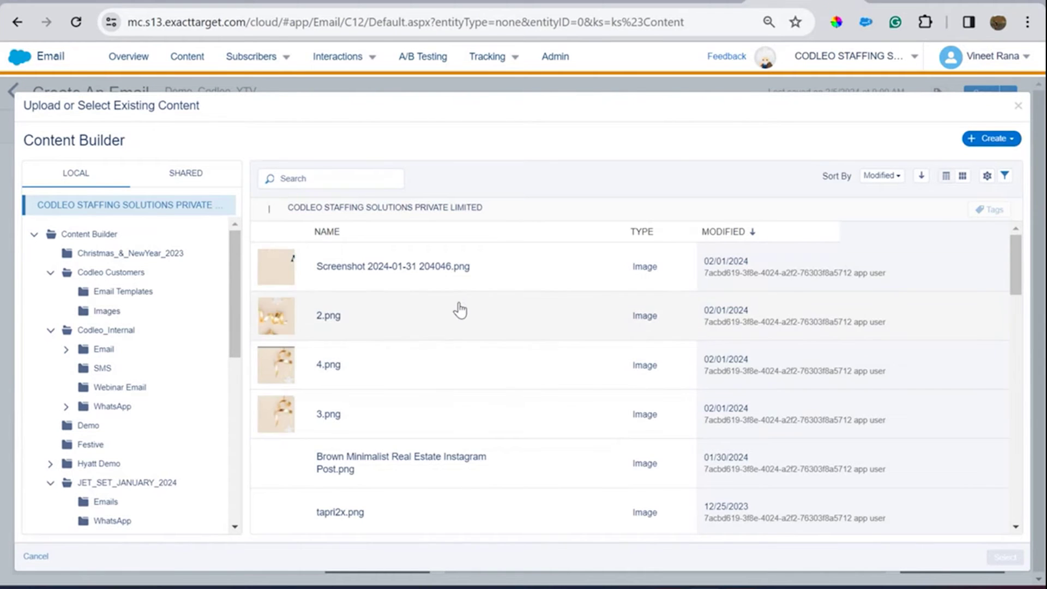
{"action": "scroll", "coordinate": [460, 310], "scroll_direction": "down", "scroll_amount": 5}
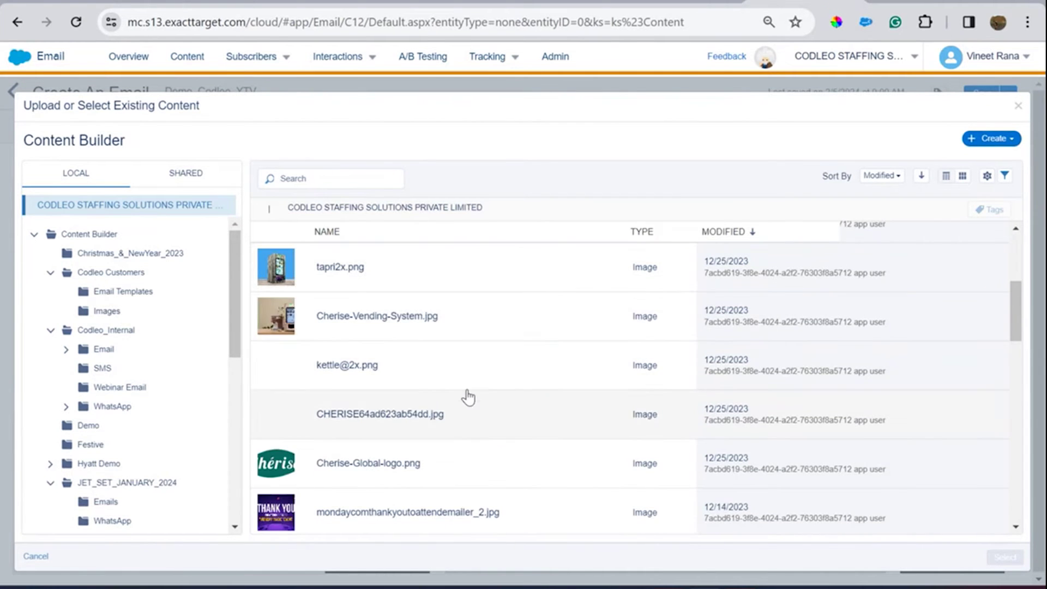
{"action": "scroll", "coordinate": [469, 398], "scroll_direction": "down", "scroll_amount": 2}
{"action": "scroll", "coordinate": [482, 410], "scroll_direction": "down", "scroll_amount": 1}
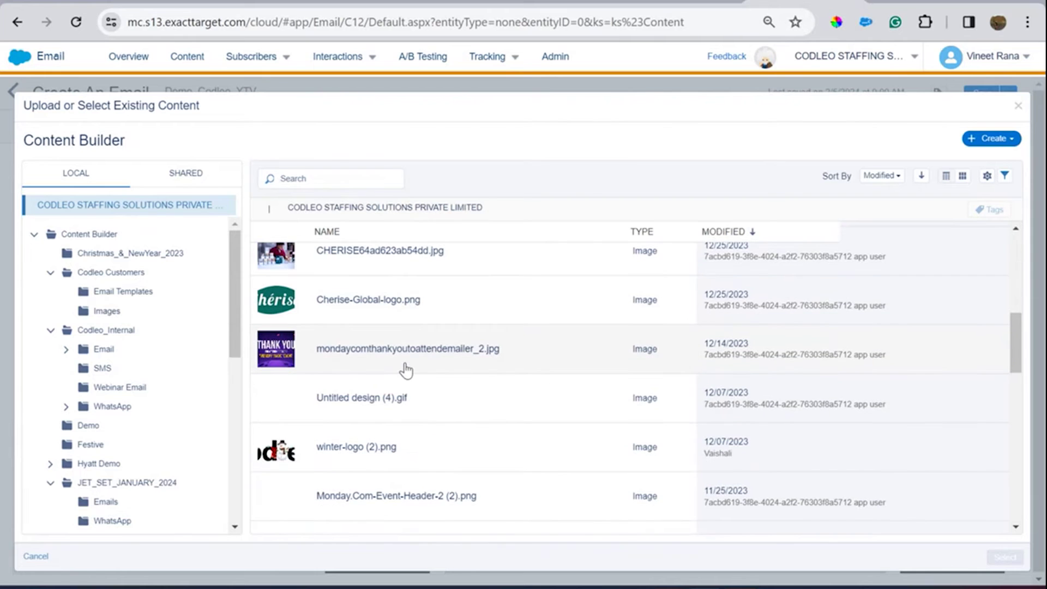
{"action": "left_click", "coordinate": [381, 473]}
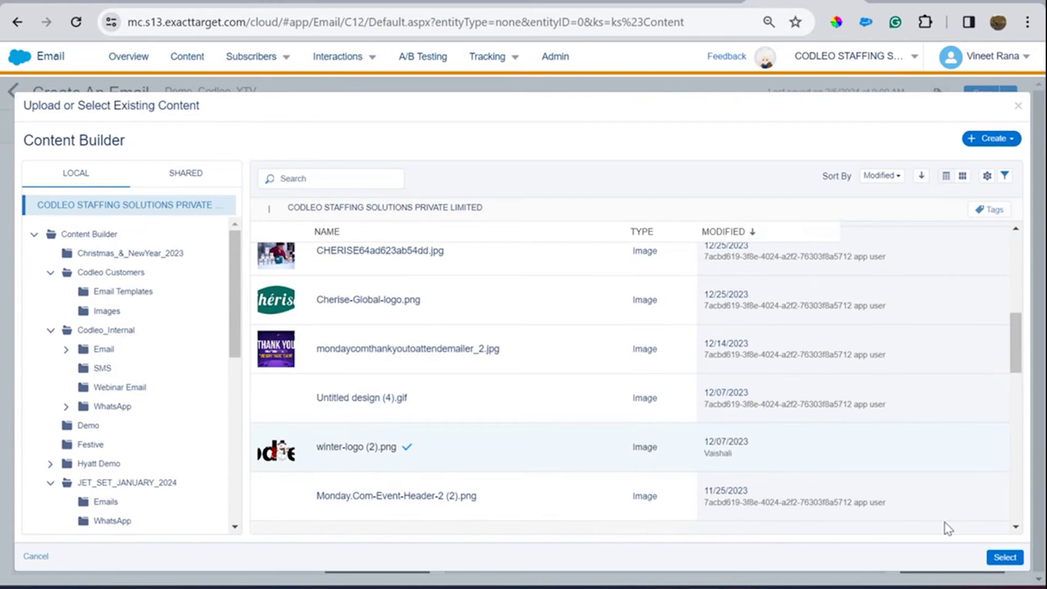
{"action": "left_click", "coordinate": [989, 553]}
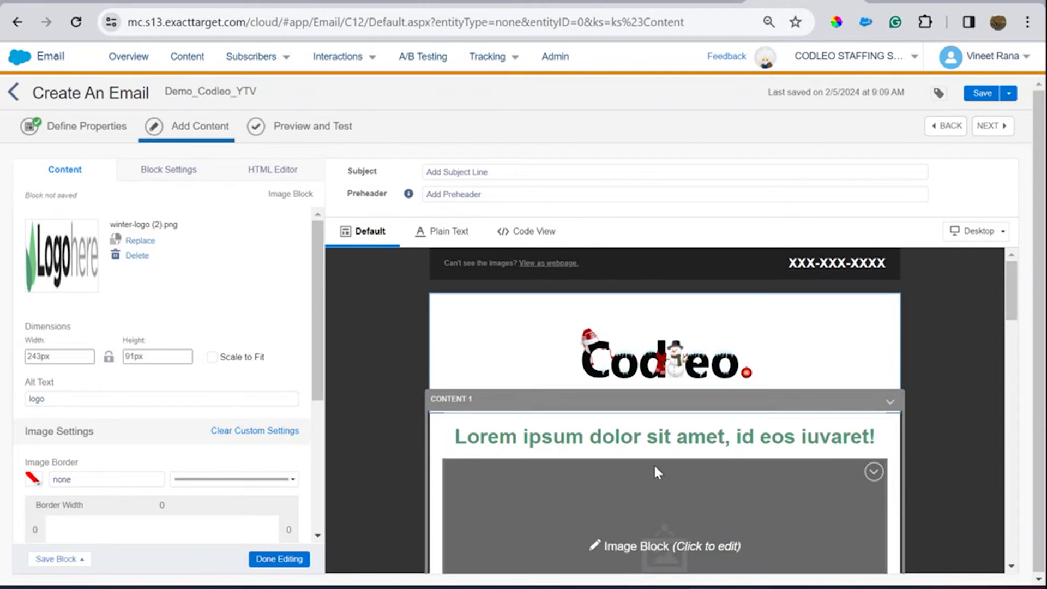
{"action": "left_click", "coordinate": [664, 455]}
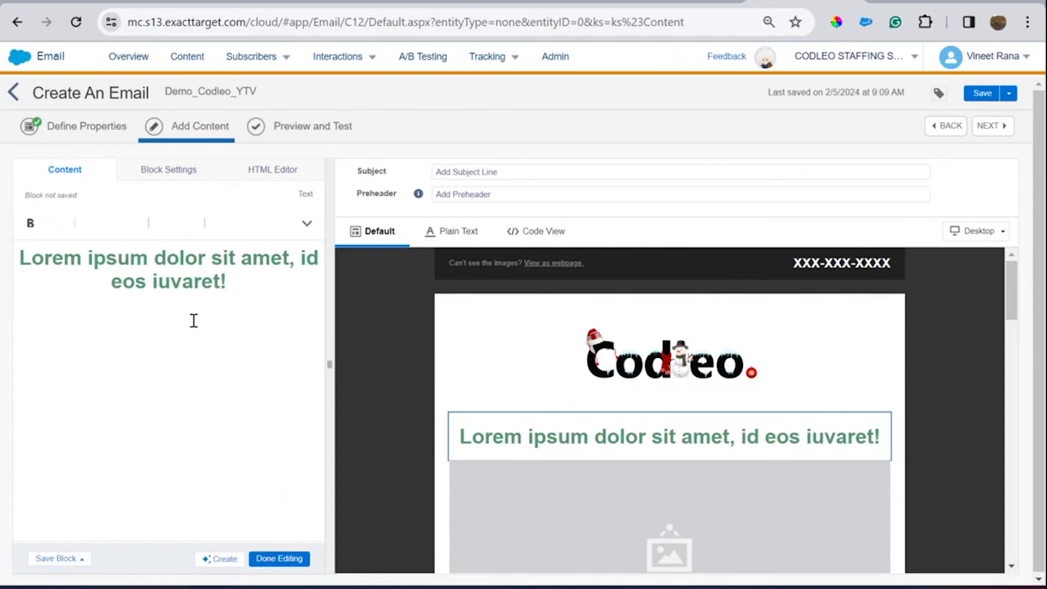
Step: Change the heading text to 'Hi This is for Codleo Youtube Video'
{"action": "left_click_drag", "start_coordinate": [240, 270], "coordinate": [2, 235]}
{"action": "type", "text": "Hi Th"}
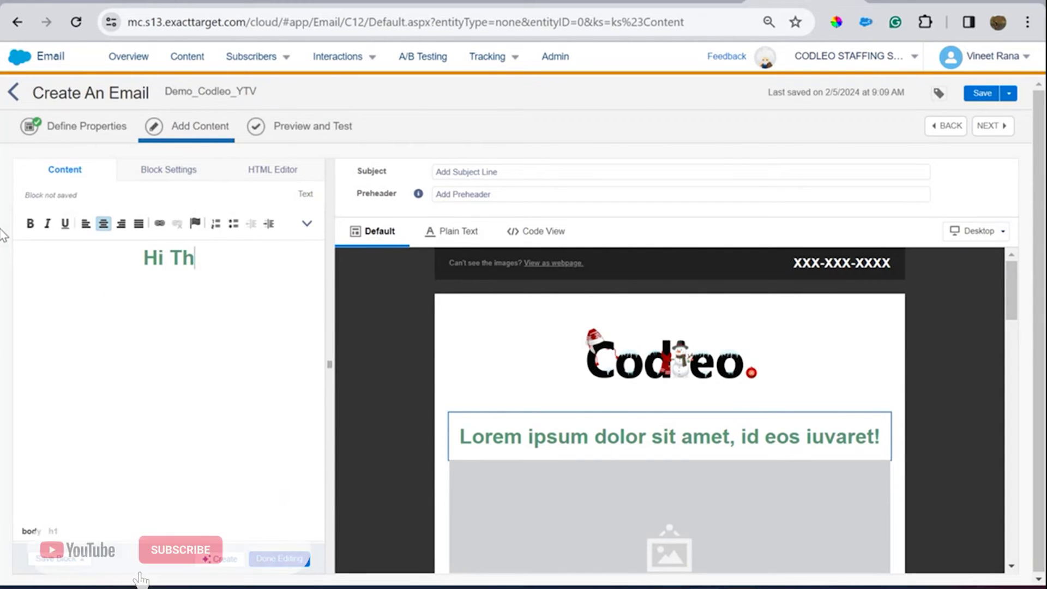
{"action": "type", "text": "is is for "}
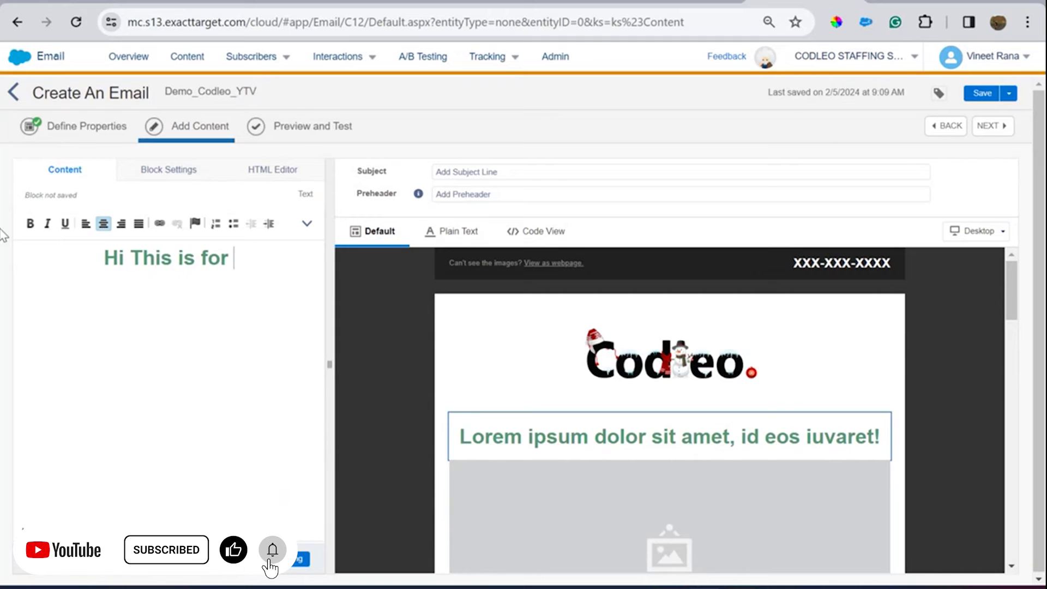
{"action": "type", "text": "Codleo Yout"}
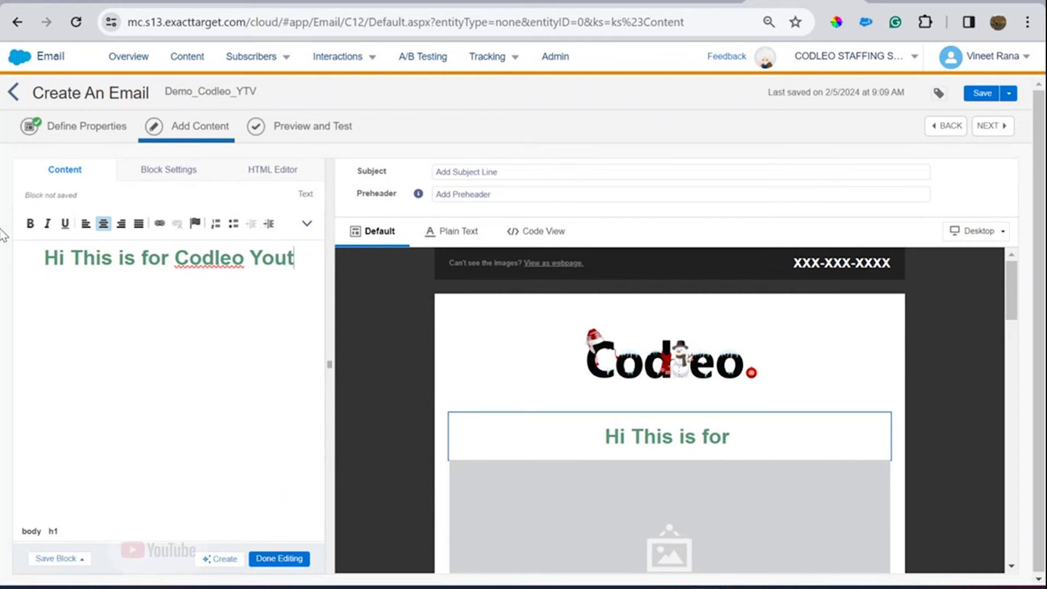
{"action": "type", "text": "ube Video"}
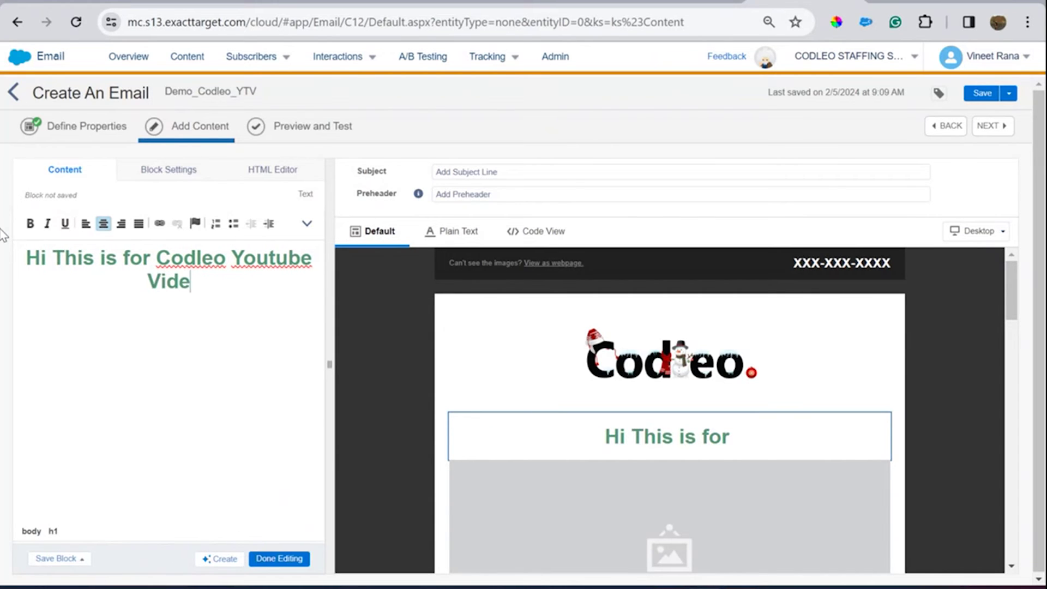
{"action": "left_click", "coordinate": [279, 558]}
Step: Delete the image placeholder block below the heading
{"action": "scroll", "coordinate": [871, 404], "scroll_direction": "down", "scroll_amount": 1}
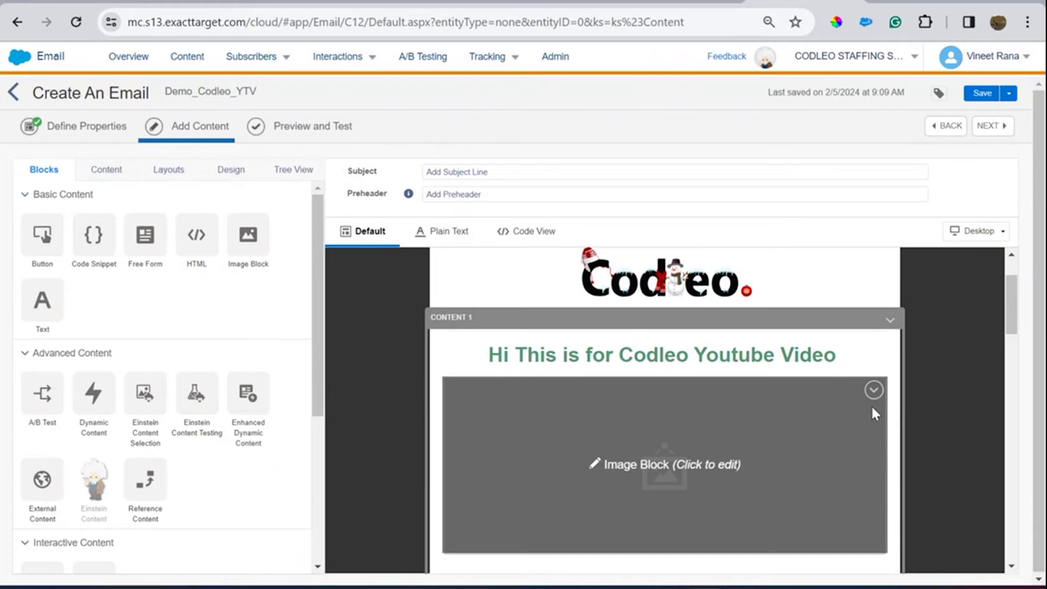
{"action": "left_click", "coordinate": [872, 394]}
{"action": "left_click", "coordinate": [813, 418]}
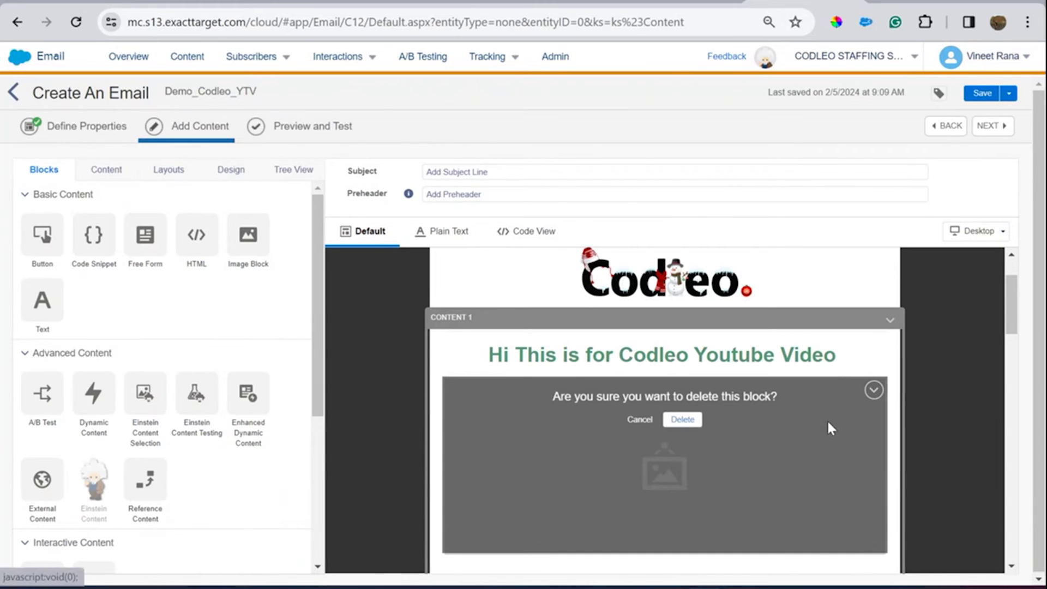
{"action": "left_click", "coordinate": [686, 422]}
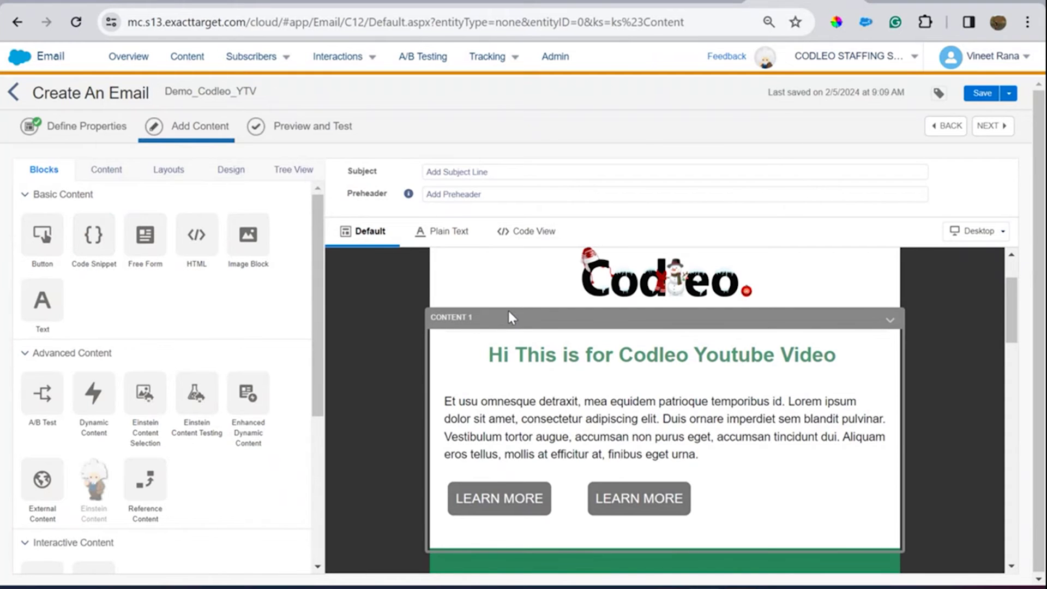
Step: Add a subject line about the Codleo YouTube video to the email
{"action": "left_click", "coordinate": [321, 133]}
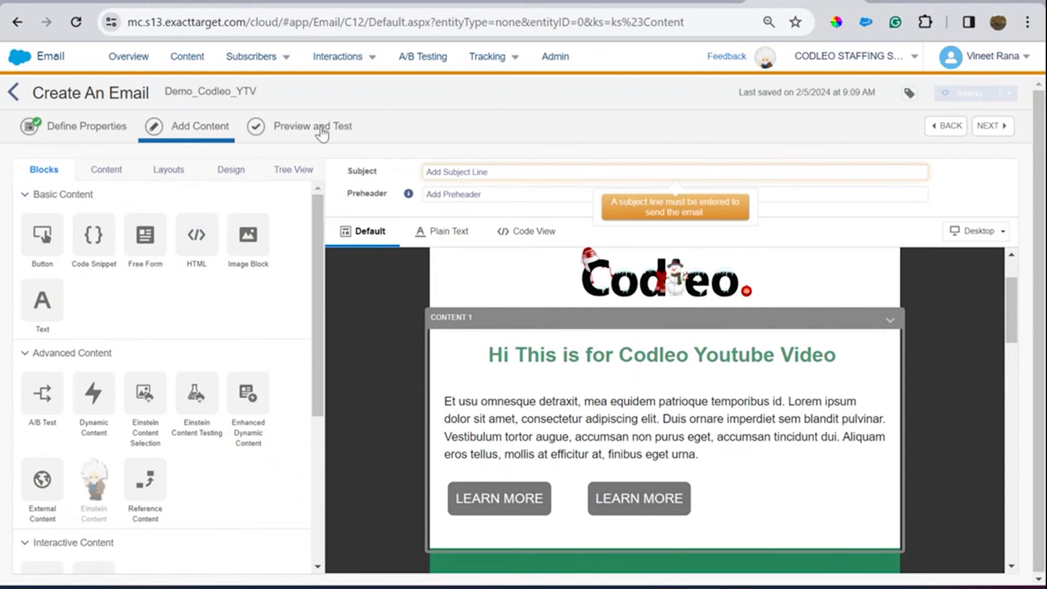
{"action": "left_click", "coordinate": [442, 173]}
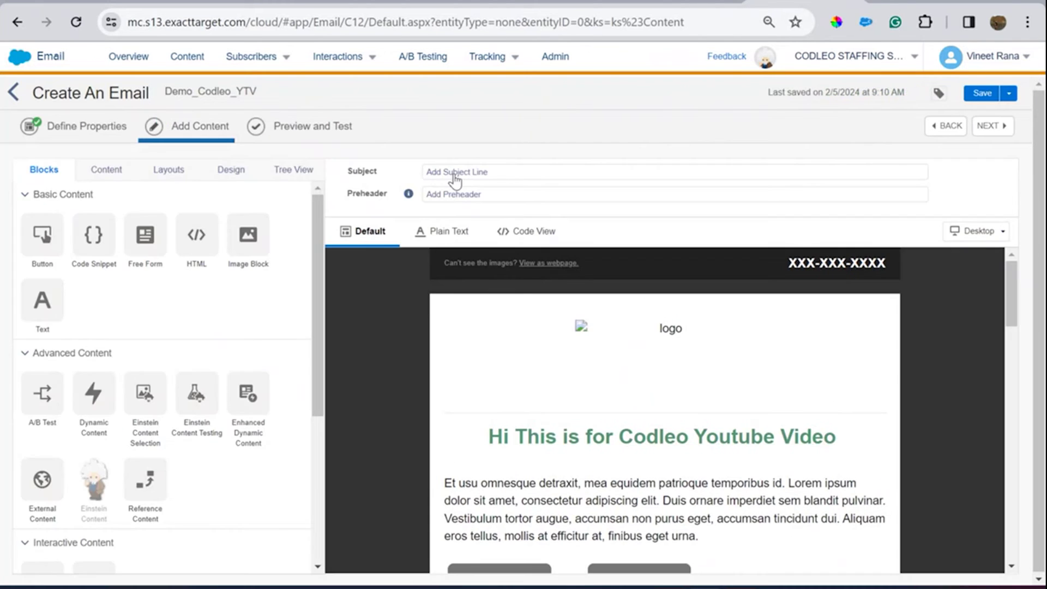
{"action": "left_click", "coordinate": [457, 173]}
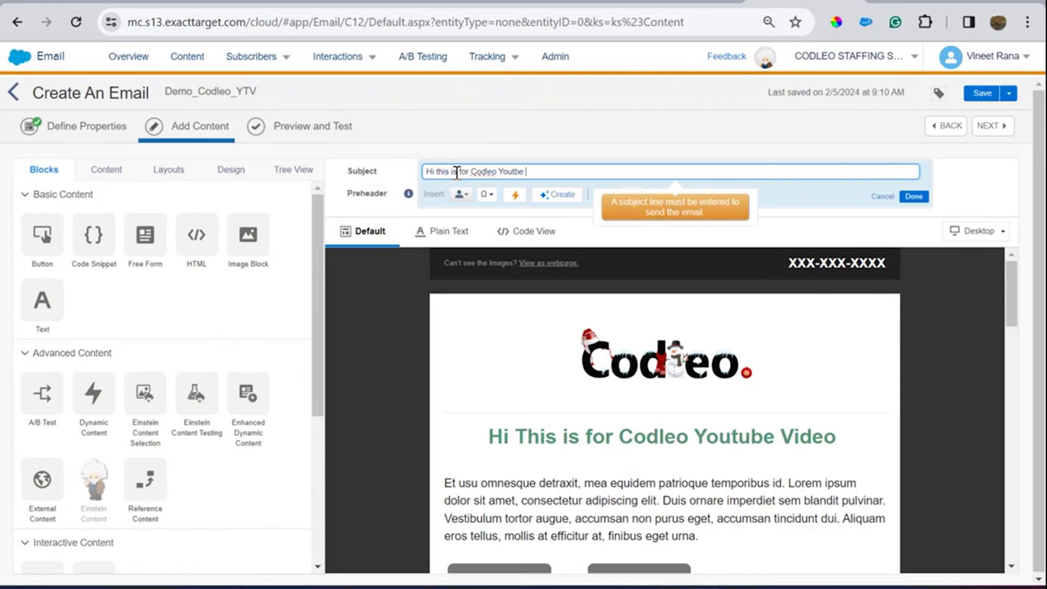
{"action": "left_click", "coordinate": [919, 196]}
Step: Review the Test Send options in Preview and Test, then return to Content Builder
{"action": "left_click", "coordinate": [313, 130]}
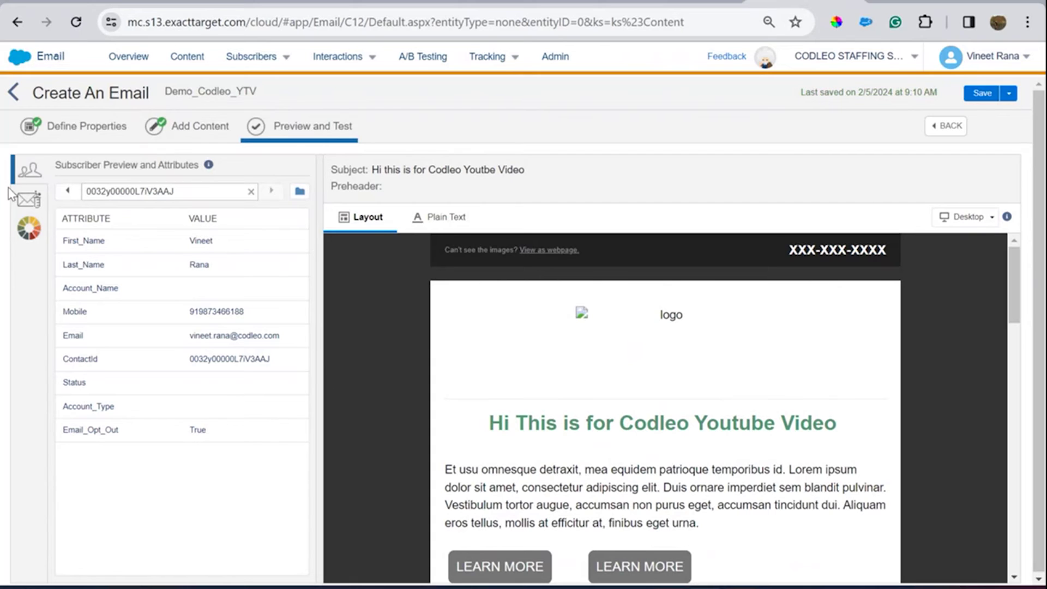
{"action": "left_click", "coordinate": [29, 199]}
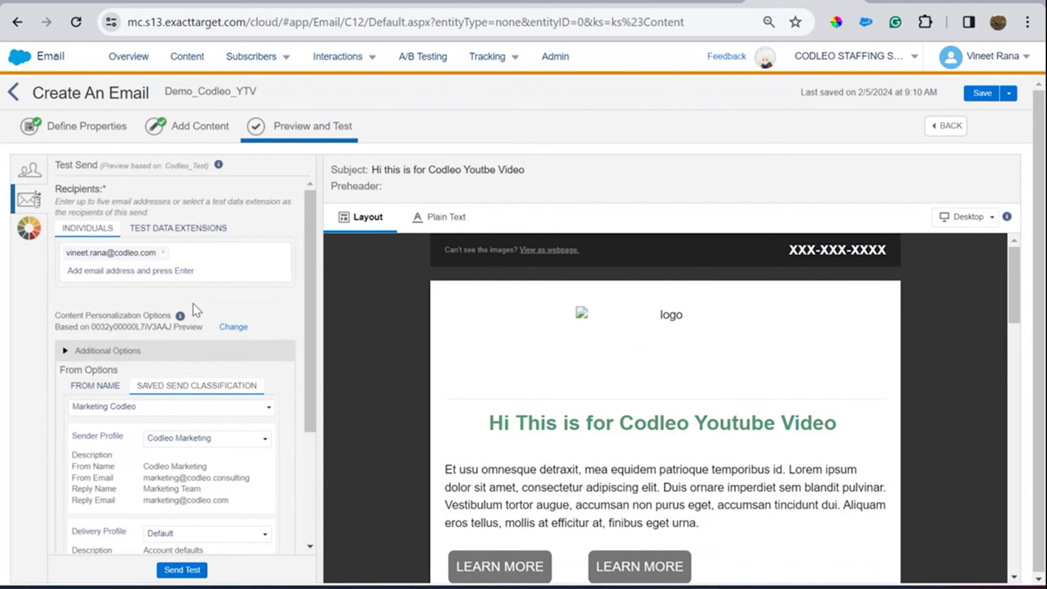
{"action": "scroll", "coordinate": [224, 276], "scroll_direction": "down", "scroll_amount": 3}
{"action": "scroll", "coordinate": [52, 338], "scroll_direction": "up", "scroll_amount": 3}
{"action": "left_click", "coordinate": [13, 92]}
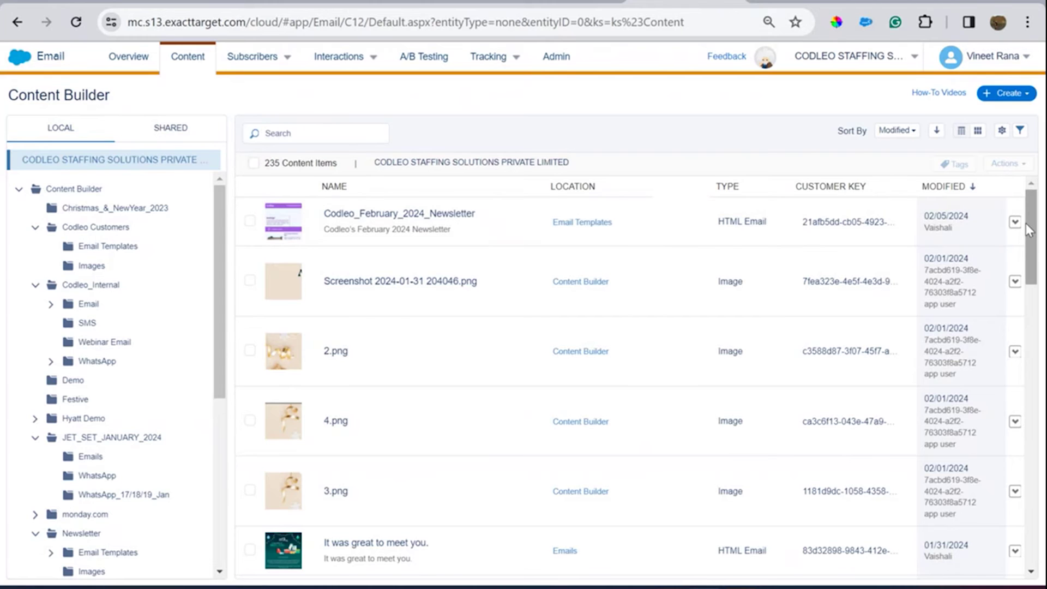
{"action": "left_click", "coordinate": [1015, 222]}
Step: Open Codleo_February_2024_Newsletter for editing and show its Test Send options
{"action": "left_click", "coordinate": [919, 238]}
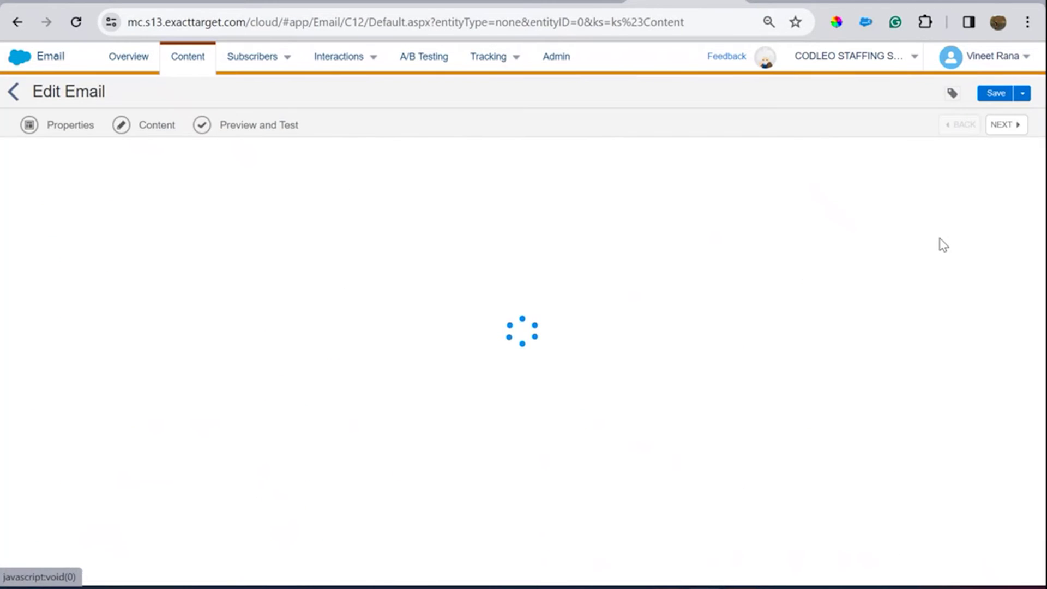
{"action": "left_click", "coordinate": [278, 138]}
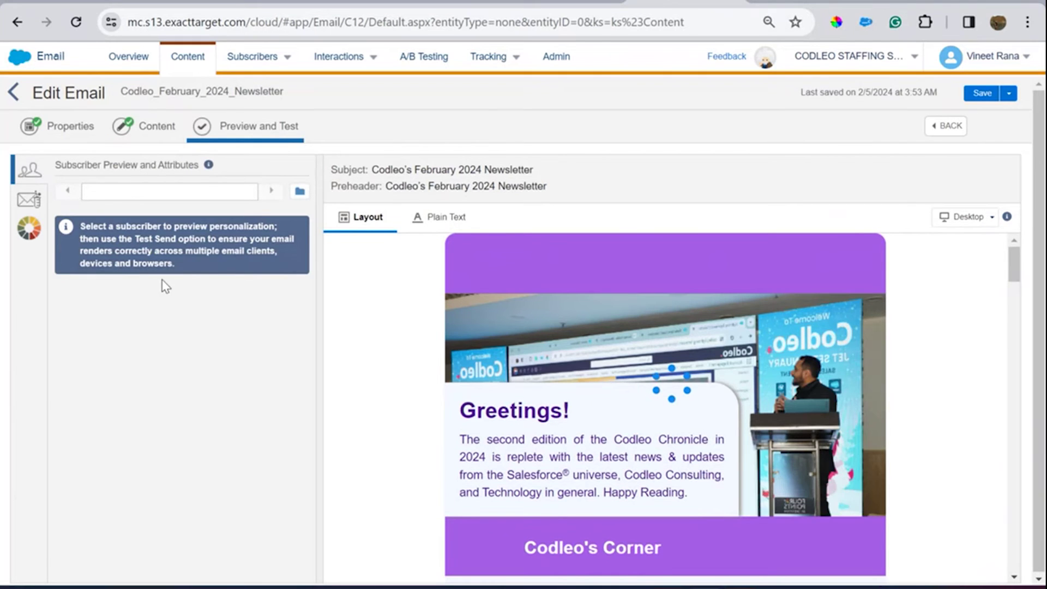
{"action": "left_click", "coordinate": [31, 203]}
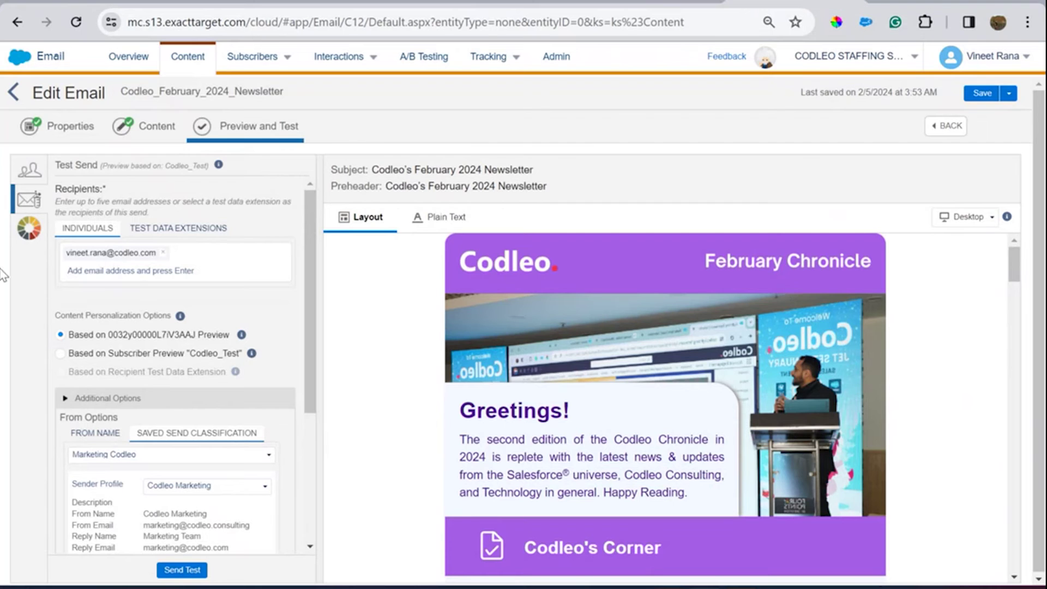
{"action": "scroll", "coordinate": [248, 383], "scroll_direction": "down", "scroll_amount": 3}
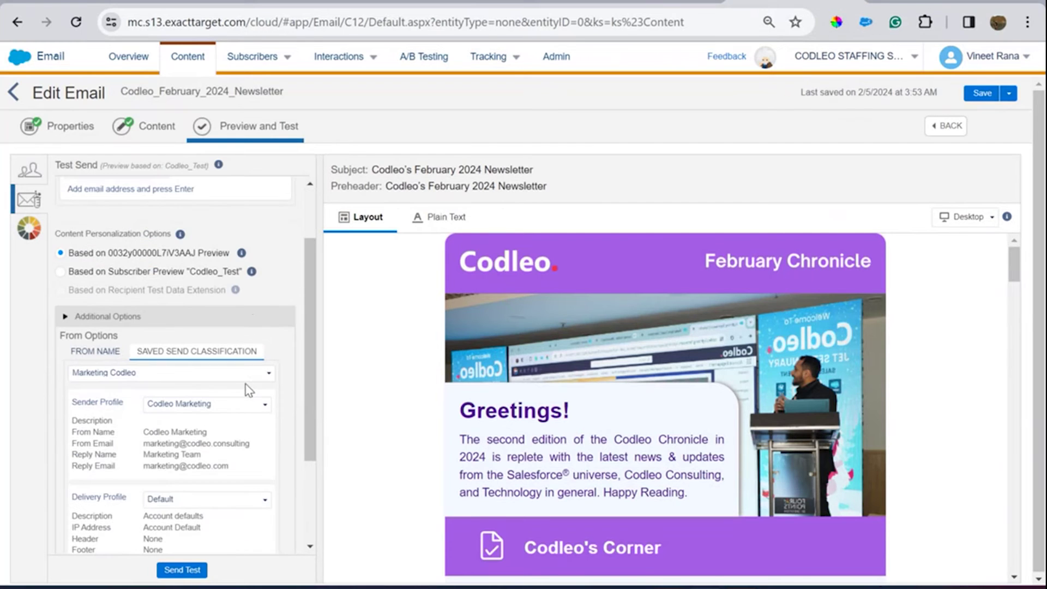
Step: Send and confirm a test copy, then open the received message in Outlook
{"action": "left_click", "coordinate": [184, 570]}
{"action": "left_click", "coordinate": [698, 327]}
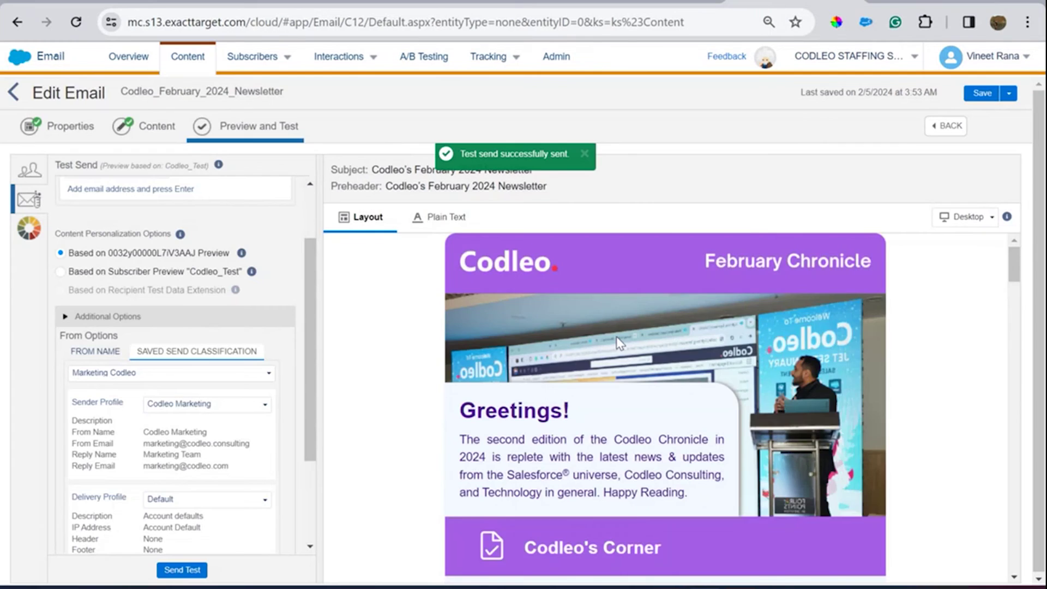
{"action": "scroll", "coordinate": [616, 336], "scroll_direction": "down", "scroll_amount": 5}
{"action": "scroll", "coordinate": [616, 336], "scroll_direction": "down", "scroll_amount": 15}
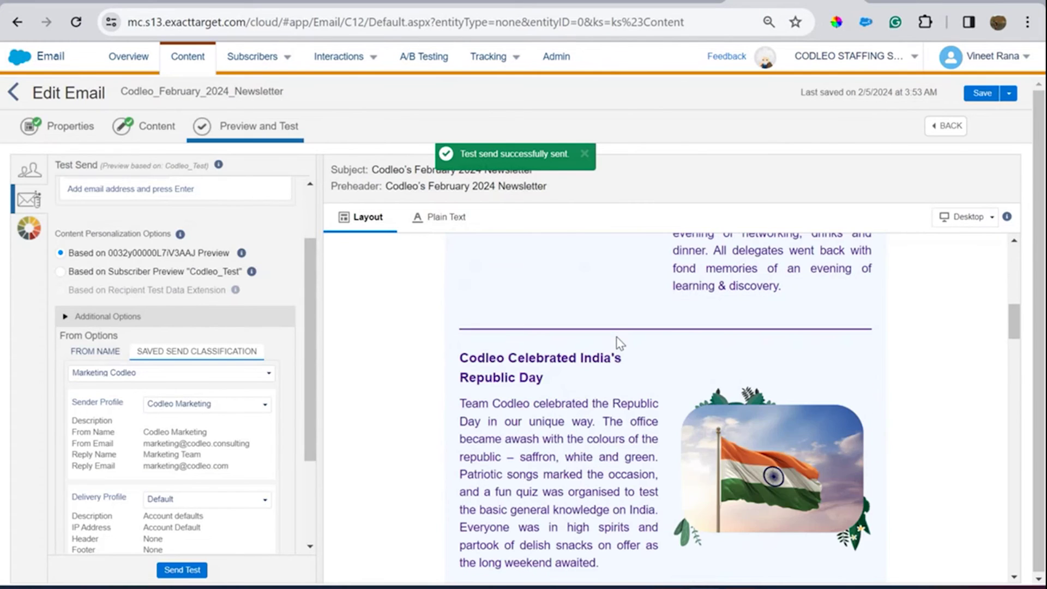
{"action": "scroll", "coordinate": [617, 343], "scroll_direction": "down", "scroll_amount": 15}
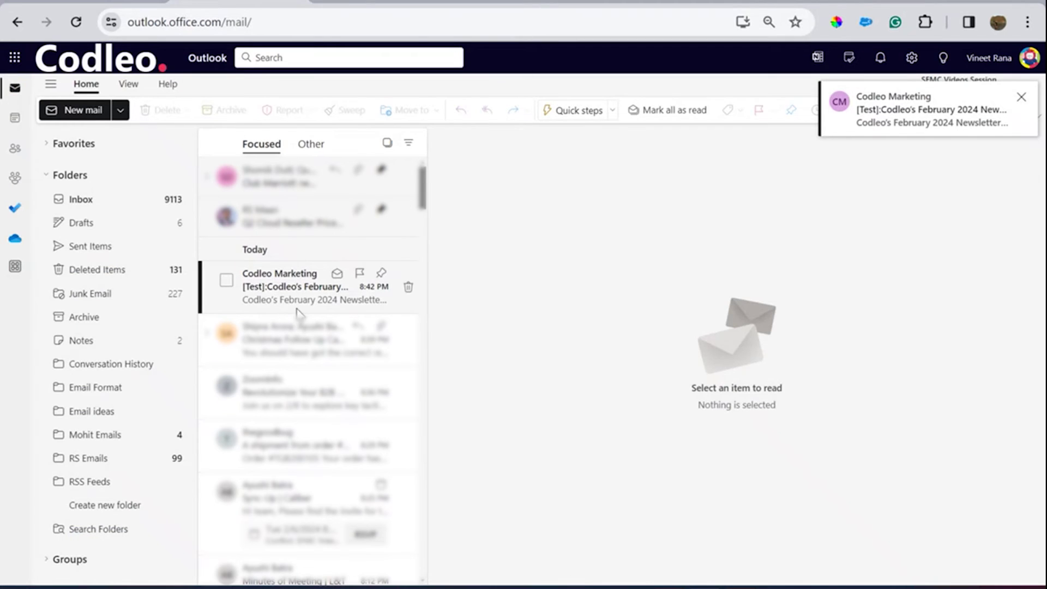
{"action": "left_click", "coordinate": [298, 306]}
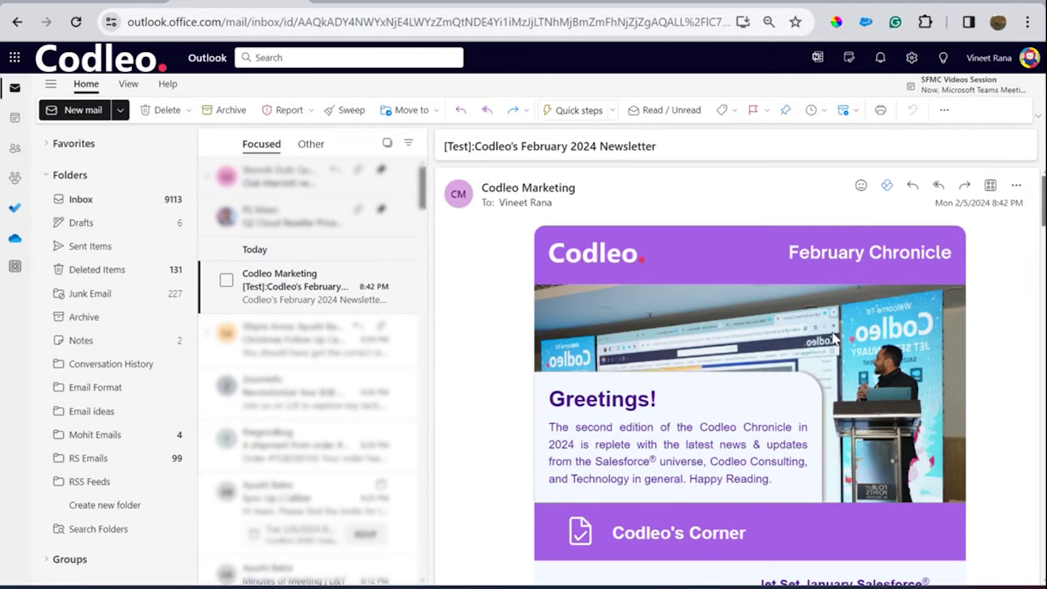
Step: View the sender's contact card, close it, and scroll through the test newsletter
{"action": "left_click", "coordinate": [547, 192]}
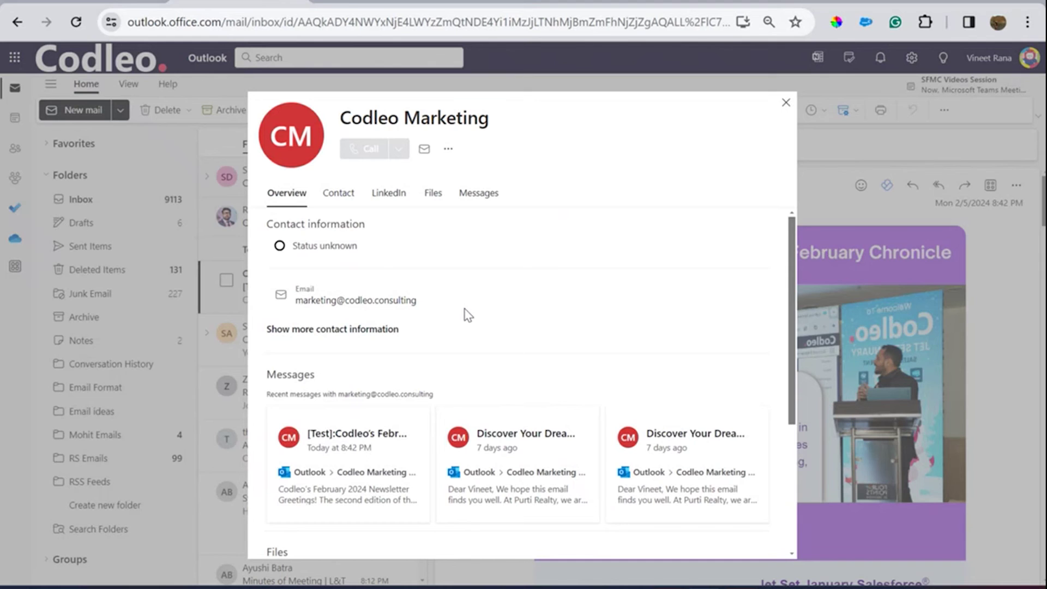
{"action": "left_click", "coordinate": [785, 103]}
{"action": "scroll", "coordinate": [803, 369], "scroll_direction": "down", "scroll_amount": 15}
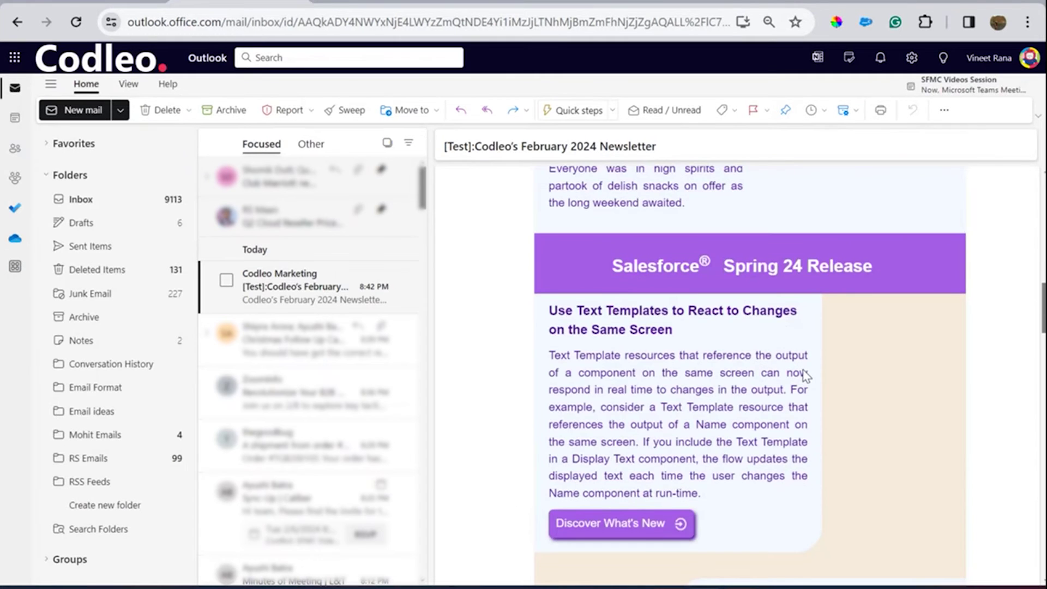
{"action": "scroll", "coordinate": [804, 369], "scroll_direction": "down", "scroll_amount": 15}
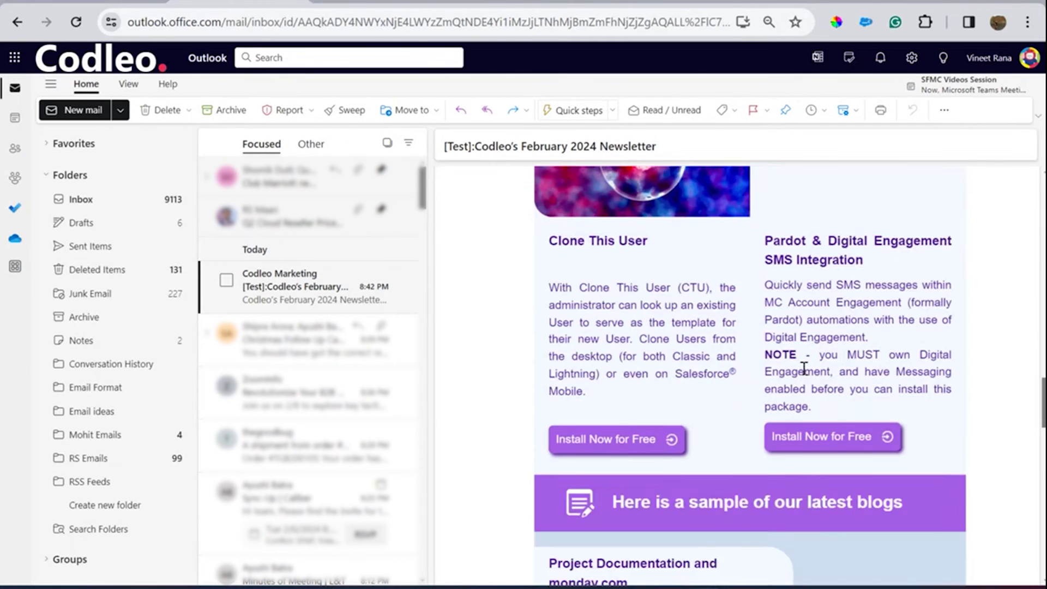
{"action": "scroll", "coordinate": [801, 366], "scroll_direction": "up", "scroll_amount": 20}
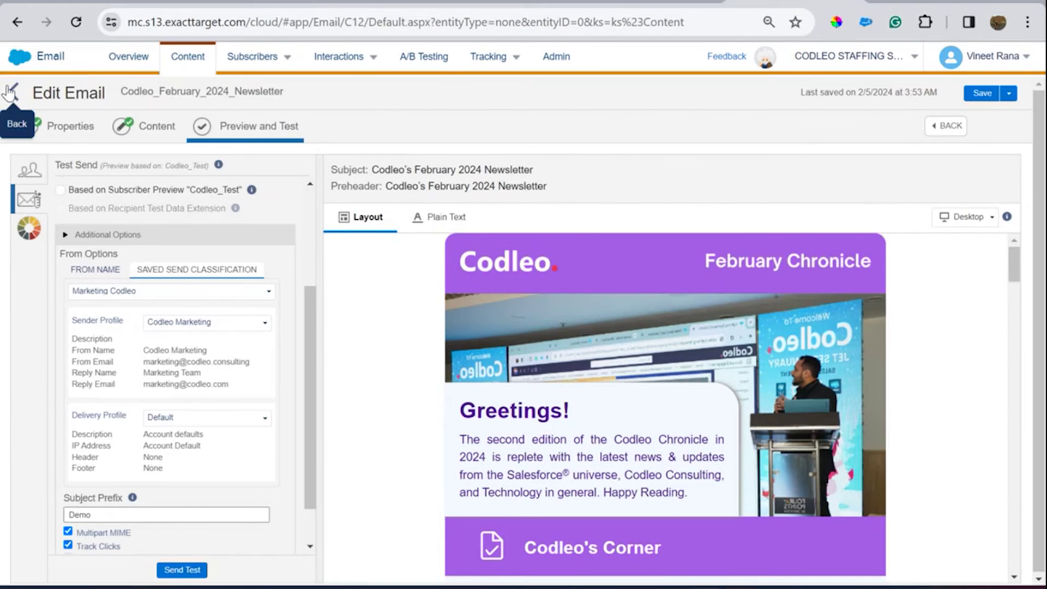
Step: Back in Content Builder, start a send of Codleo_February_2024_Newsletter from its row actions
{"action": "left_click", "coordinate": [9, 93]}
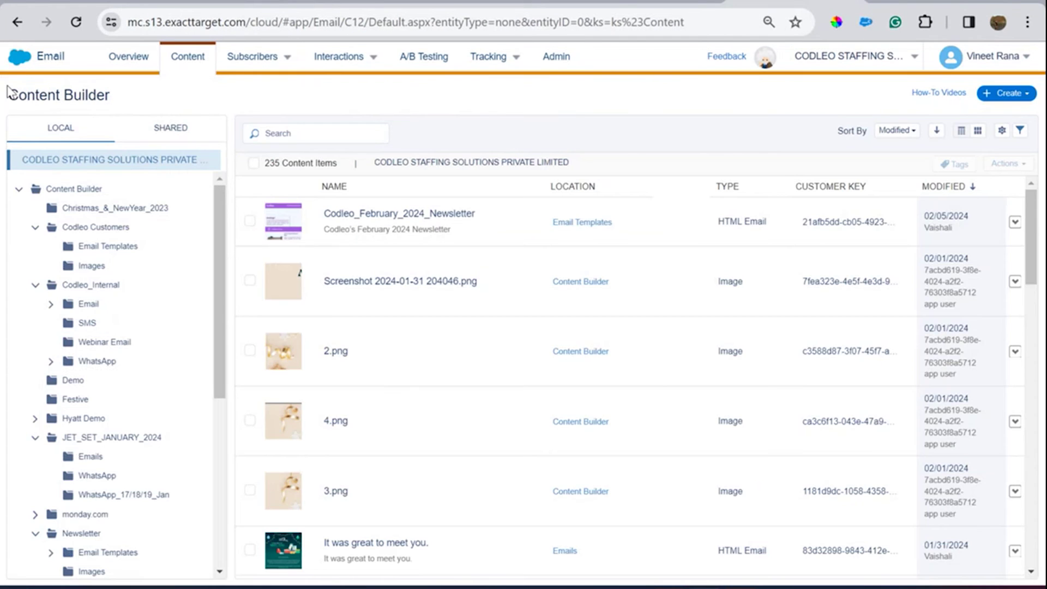
{"action": "left_click", "coordinate": [1015, 222]}
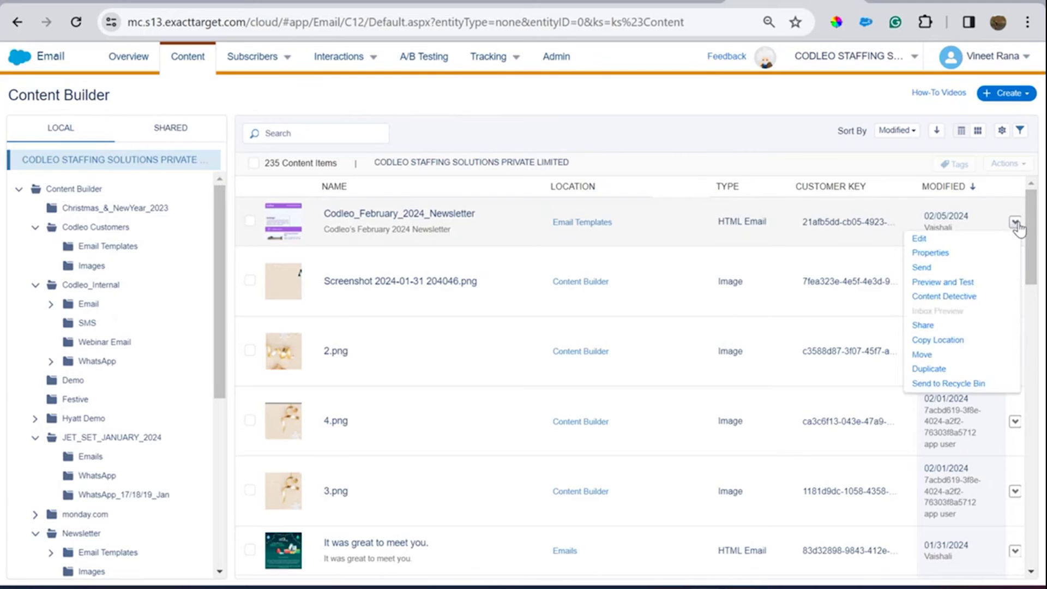
{"action": "left_click", "coordinate": [921, 268]}
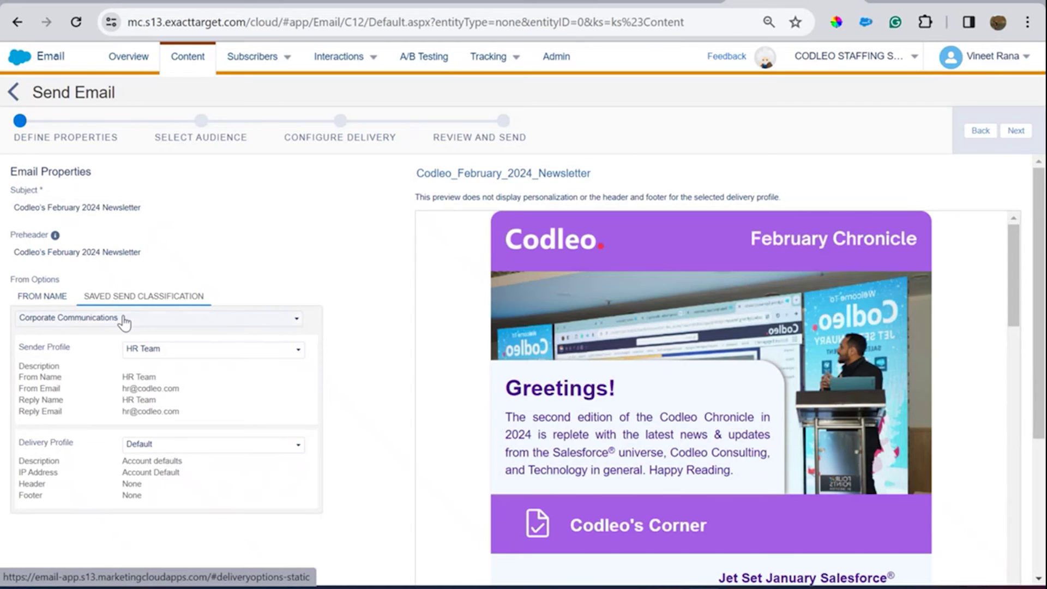
Step: Use the Marketing Codleo send classification instead of Corporate Communications, check the From Name options, and continue
{"action": "left_click", "coordinate": [121, 322]}
{"action": "left_click", "coordinate": [94, 357]}
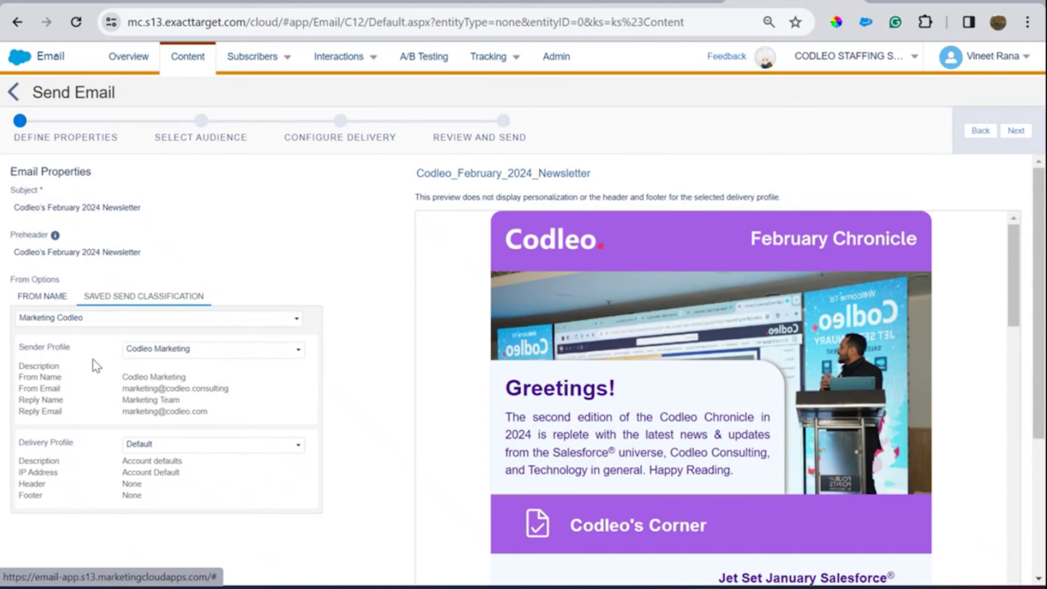
{"action": "left_click", "coordinate": [158, 322]}
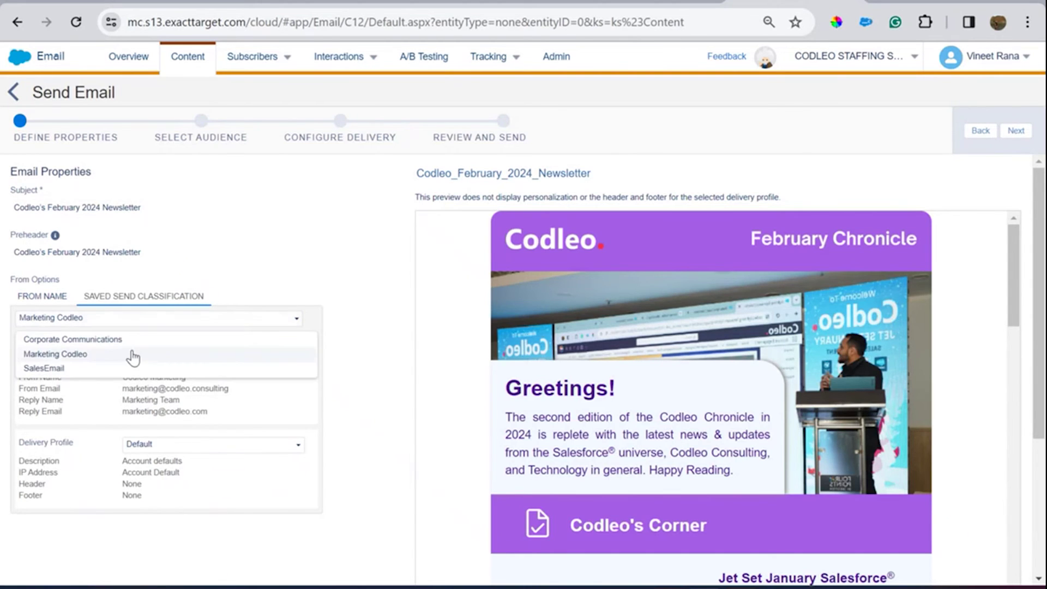
{"action": "left_click", "coordinate": [130, 340]}
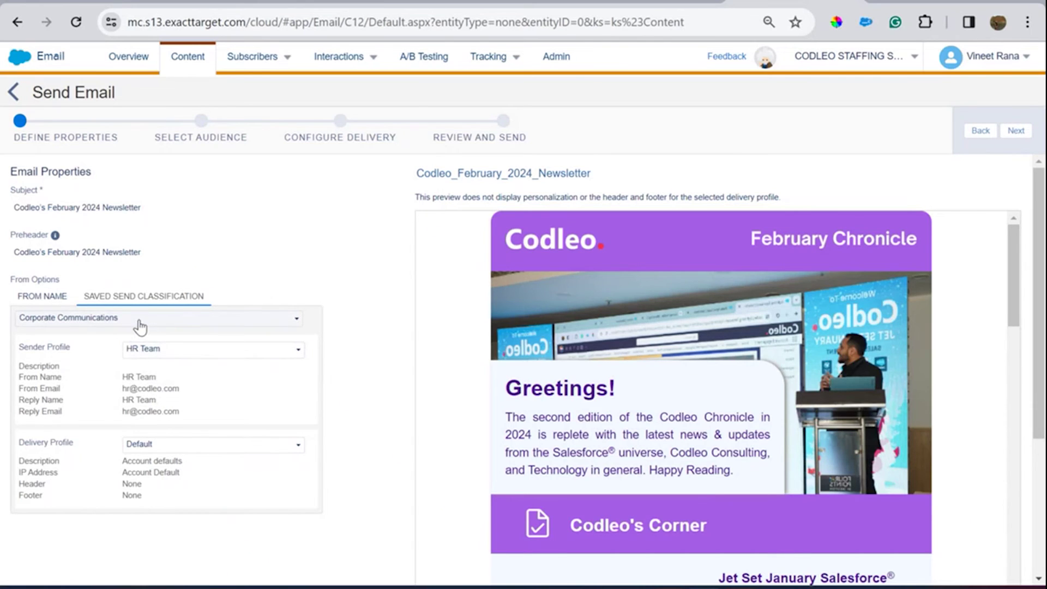
{"action": "left_click", "coordinate": [140, 326]}
{"action": "left_click", "coordinate": [128, 354]}
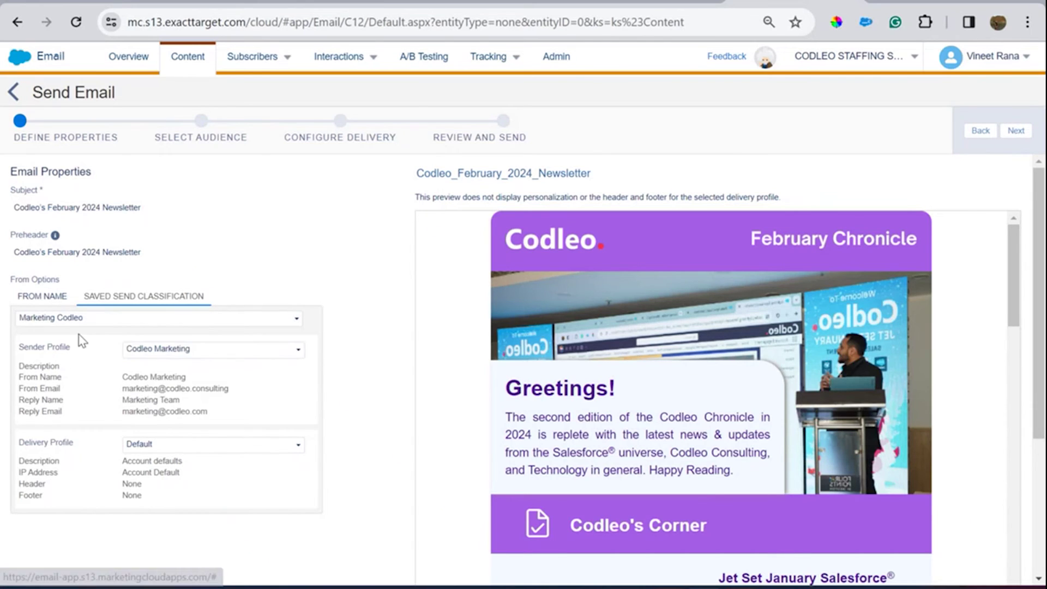
{"action": "left_click", "coordinate": [41, 302]}
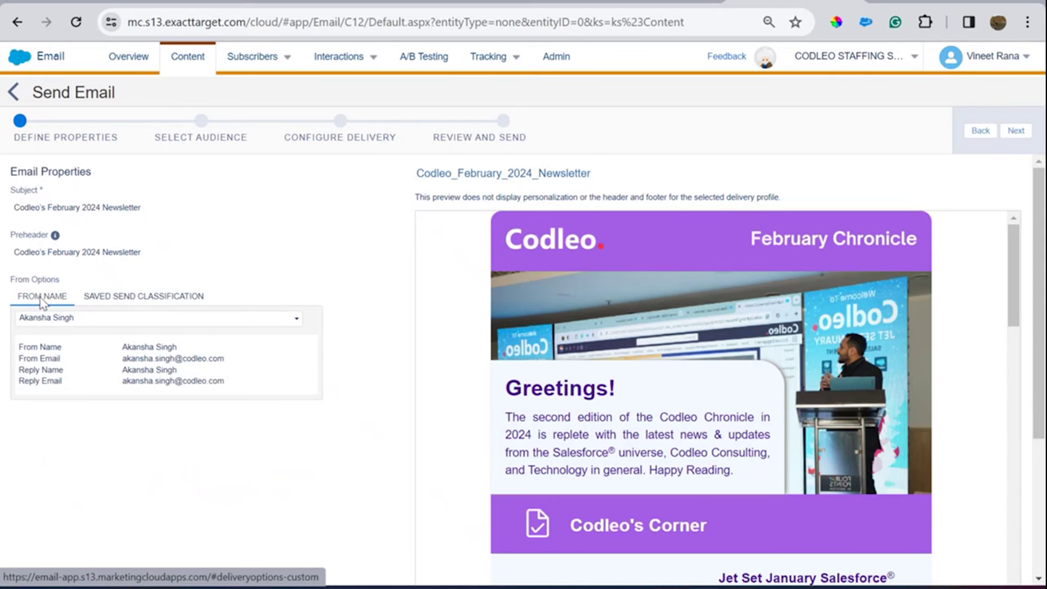
{"action": "left_click", "coordinate": [77, 323]}
{"action": "left_click", "coordinate": [151, 304]}
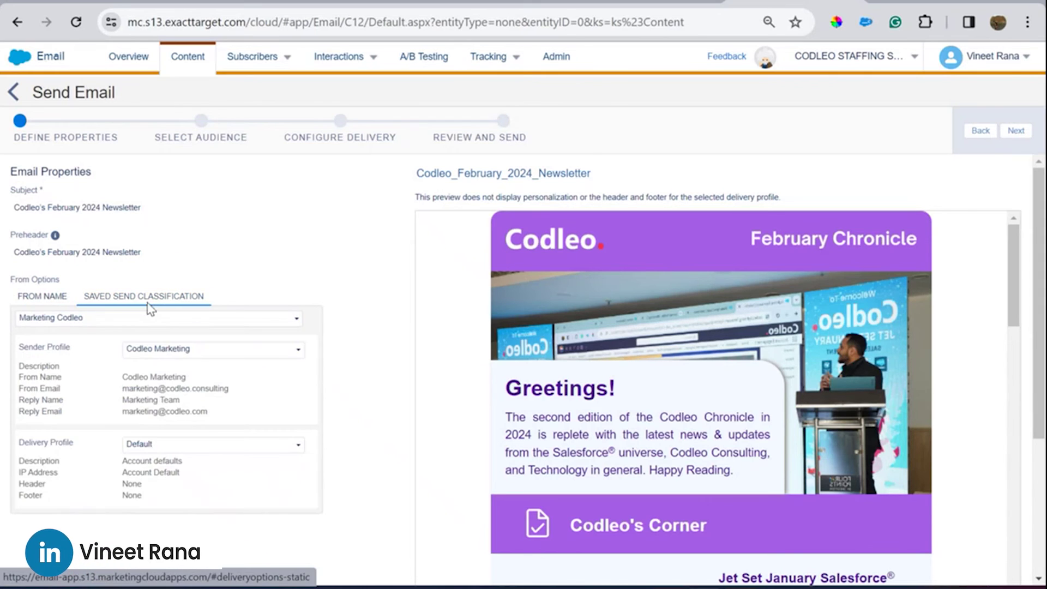
{"action": "left_click", "coordinate": [1015, 131]}
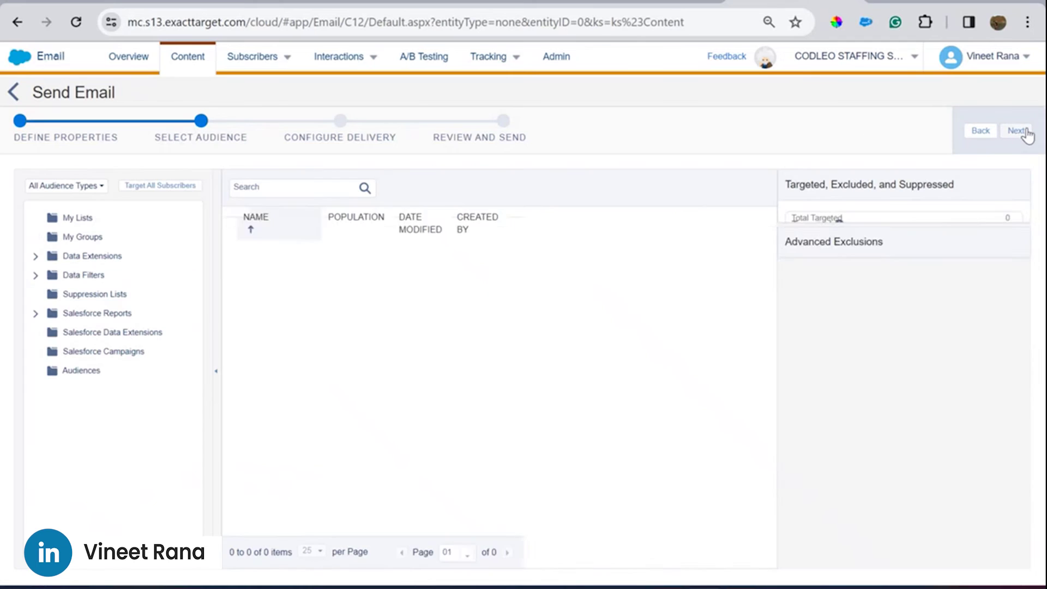
Step: Add the Demo_Codleons data extension from Data Extensions > Codleo > Test DEs to Targeted recipients
{"action": "left_click", "coordinate": [34, 255]}
{"action": "left_click", "coordinate": [51, 314]}
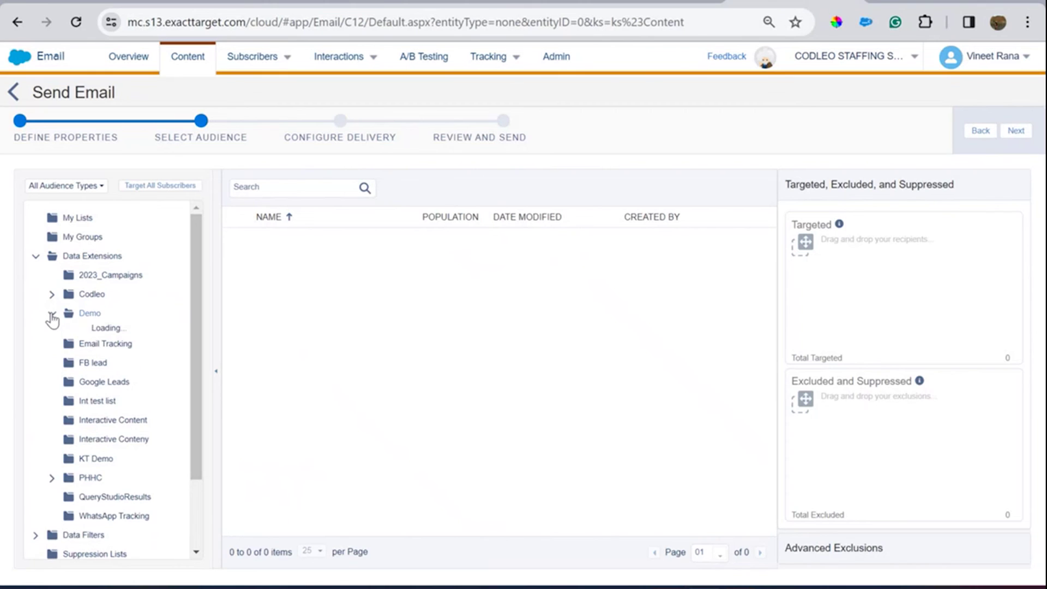
{"action": "left_click", "coordinate": [52, 294]}
{"action": "left_click", "coordinate": [106, 429]}
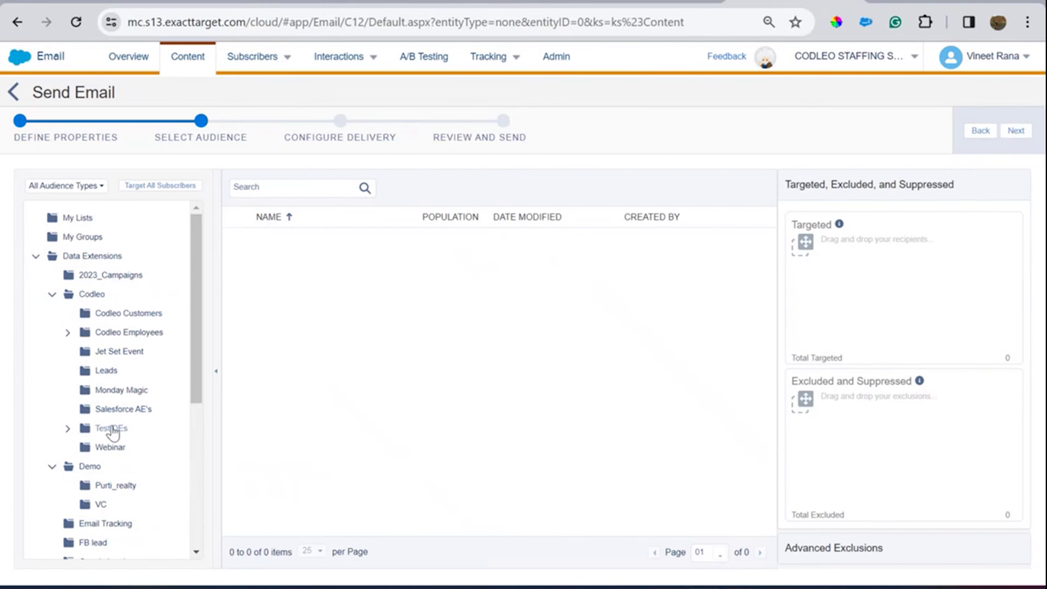
{"action": "left_click_drag", "start_coordinate": [299, 270], "coordinate": [826, 247]}
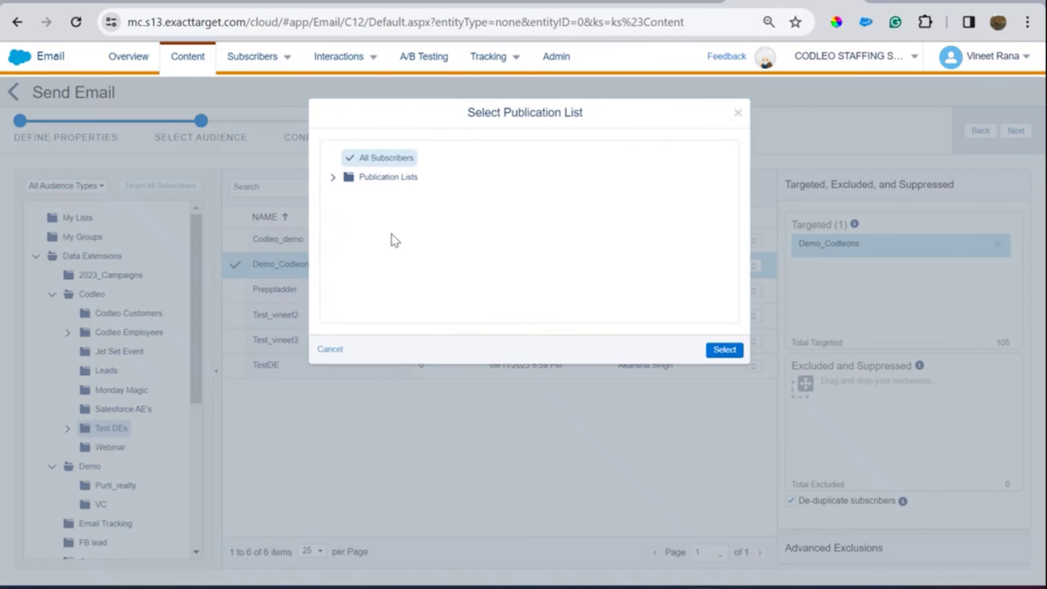
Step: Assign the Newsletter publication list, keep immediate delivery, and advance to Review and Send
{"action": "left_click", "coordinate": [333, 178]}
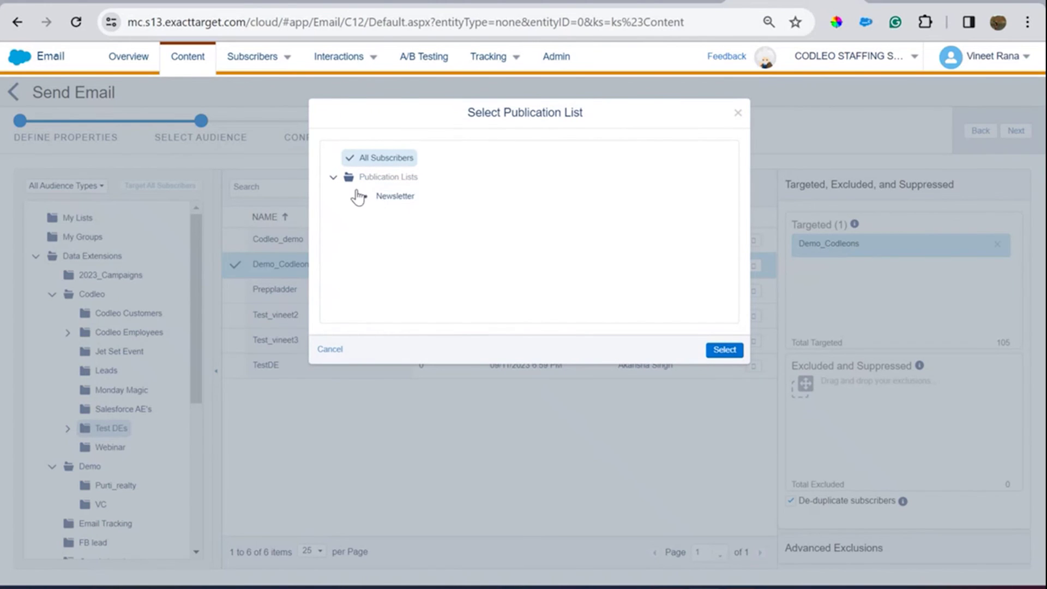
{"action": "left_click", "coordinate": [384, 196]}
{"action": "left_click", "coordinate": [725, 350]}
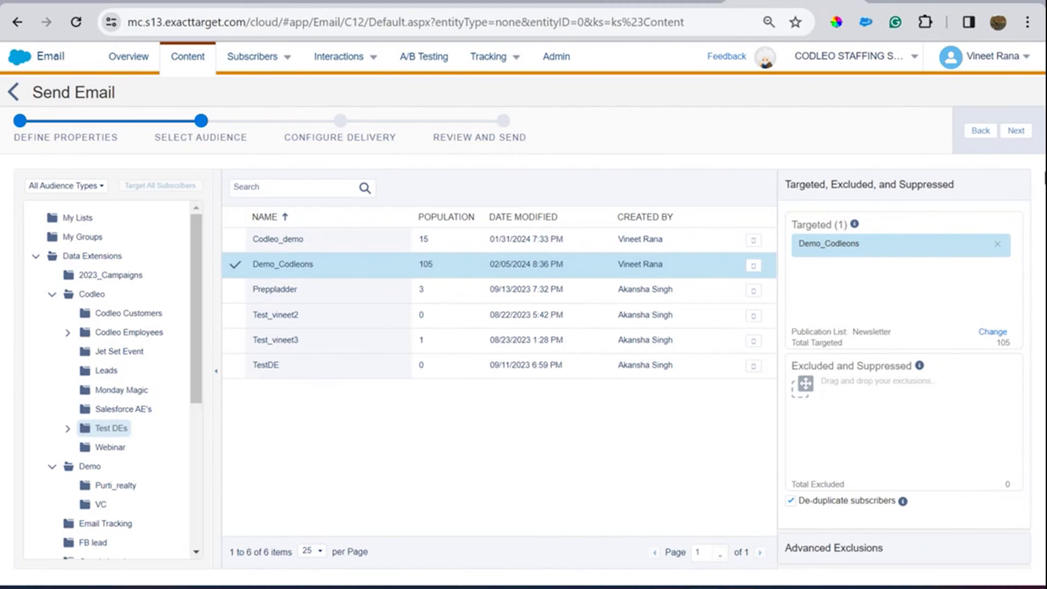
{"action": "left_click", "coordinate": [1014, 130]}
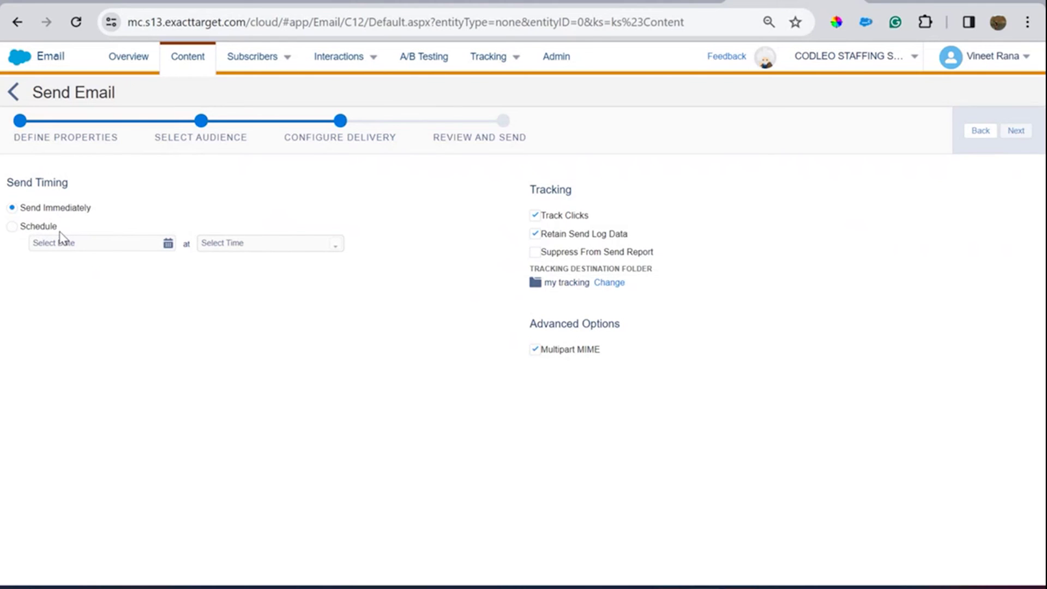
{"action": "left_click", "coordinate": [1014, 132]}
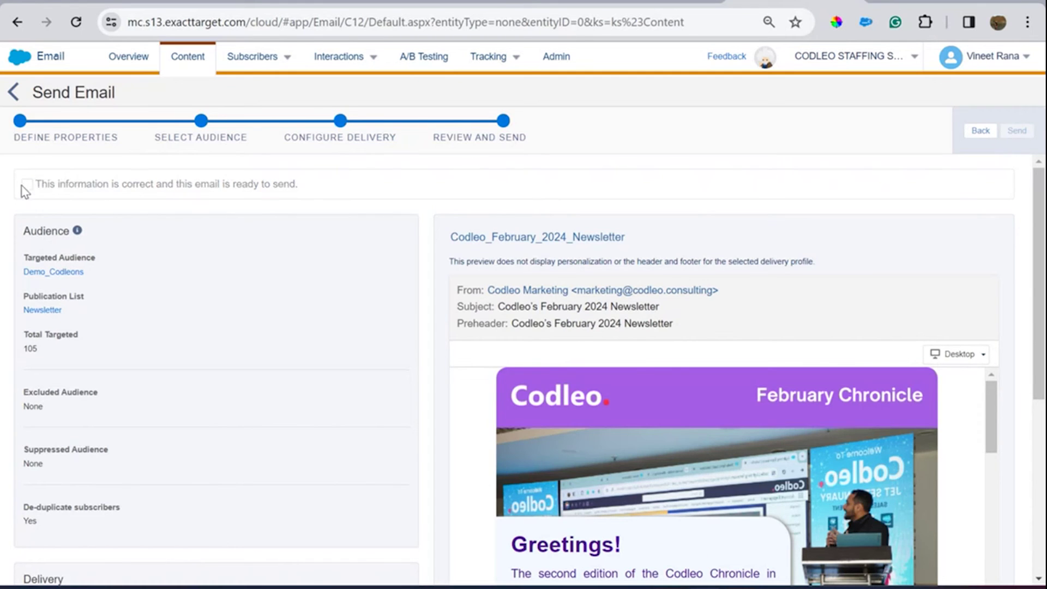
Step: Preview the newsletter in the Mobile layout, then switch back to Desktop
{"action": "mouse_move", "coordinate": [496, 289]}
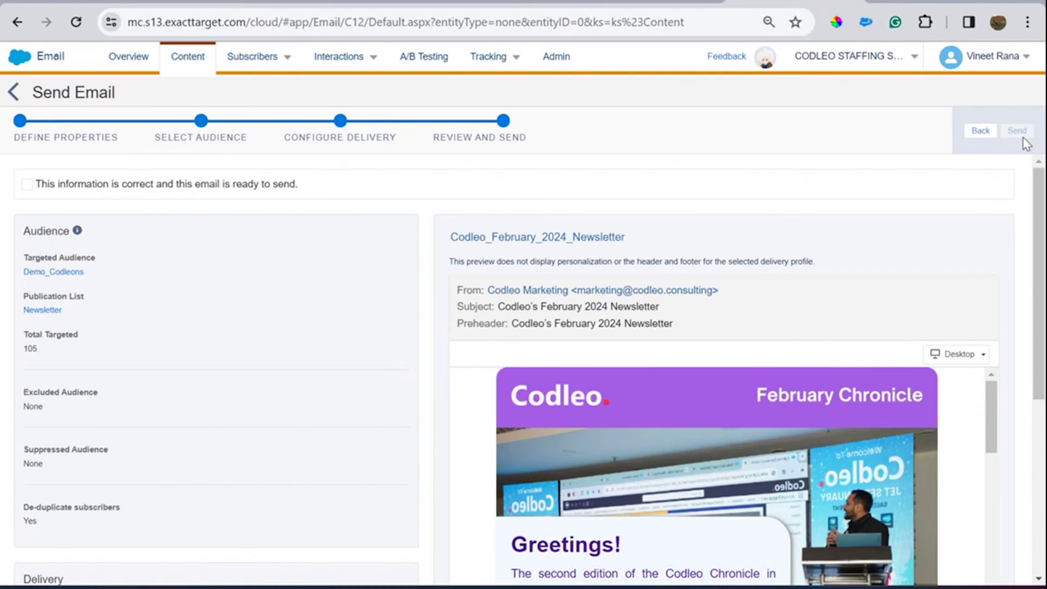
{"action": "scroll", "coordinate": [748, 385], "scroll_direction": "down", "scroll_amount": 10}
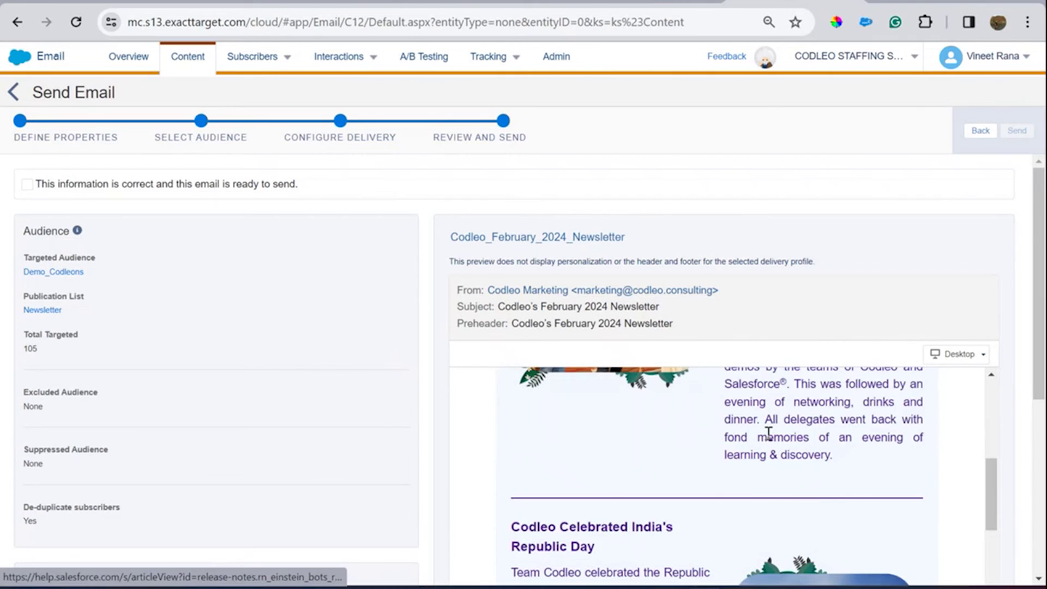
{"action": "scroll", "coordinate": [763, 415], "scroll_direction": "up", "scroll_amount": 3}
{"action": "left_click", "coordinate": [954, 356]}
{"action": "left_click", "coordinate": [959, 397]}
{"action": "scroll", "coordinate": [802, 466], "scroll_direction": "up", "scroll_amount": 5}
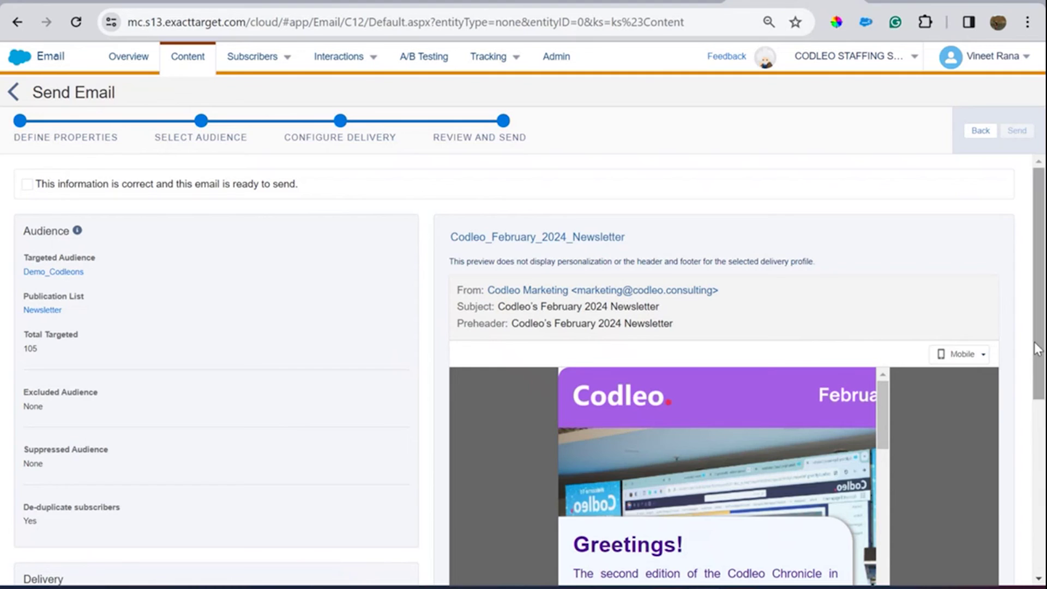
{"action": "left_click", "coordinate": [960, 354]}
{"action": "left_click", "coordinate": [949, 382]}
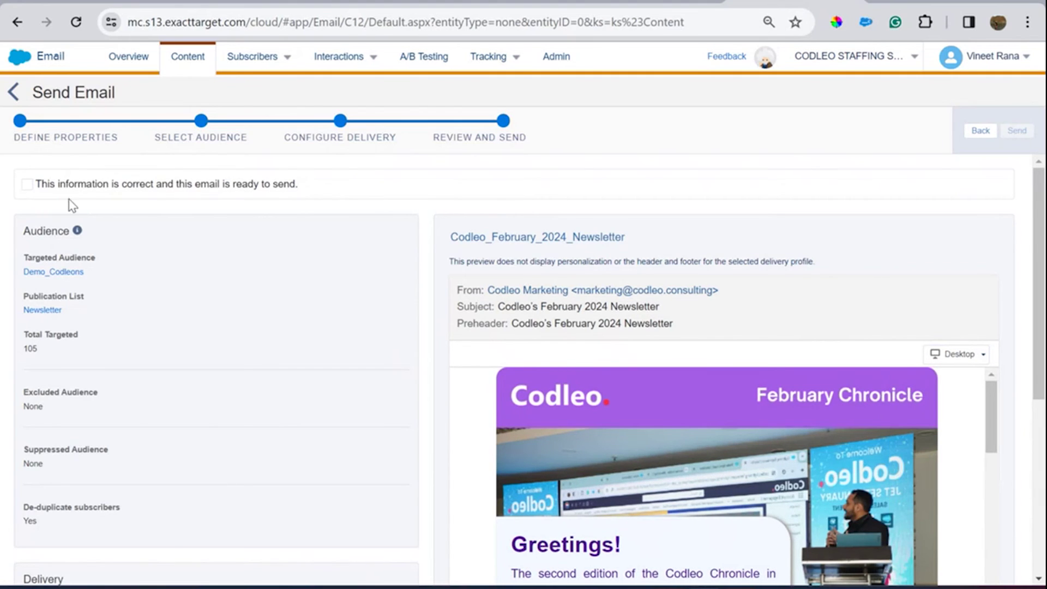
Step: Tick 'This information is correct', scroll the preview, and exit the send without sending
{"action": "left_click", "coordinate": [27, 184]}
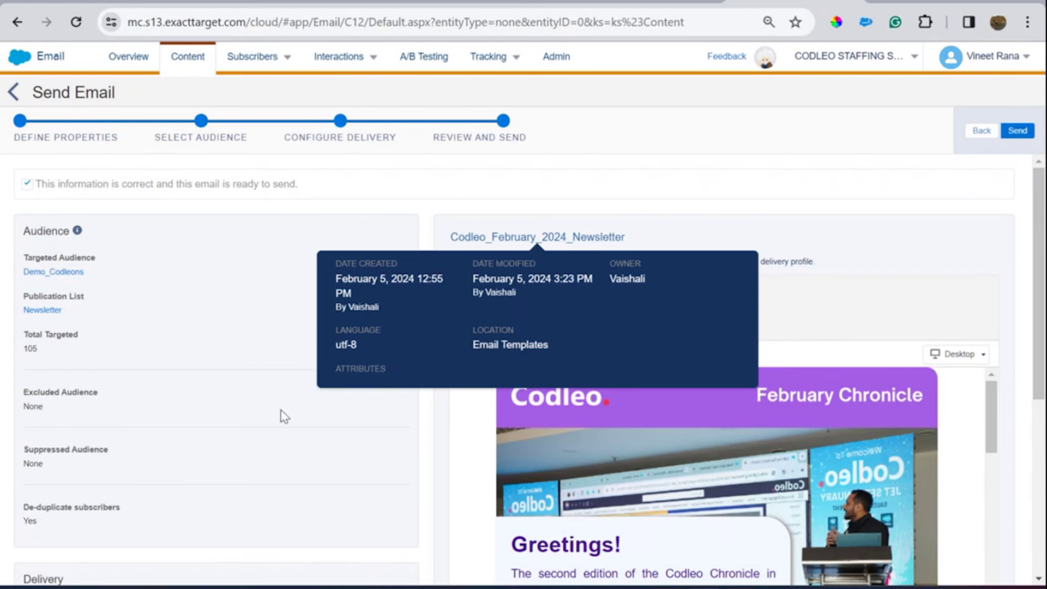
{"action": "scroll", "coordinate": [269, 431], "scroll_direction": "down", "scroll_amount": 5}
{"action": "scroll", "coordinate": [741, 329], "scroll_direction": "down", "scroll_amount": 15}
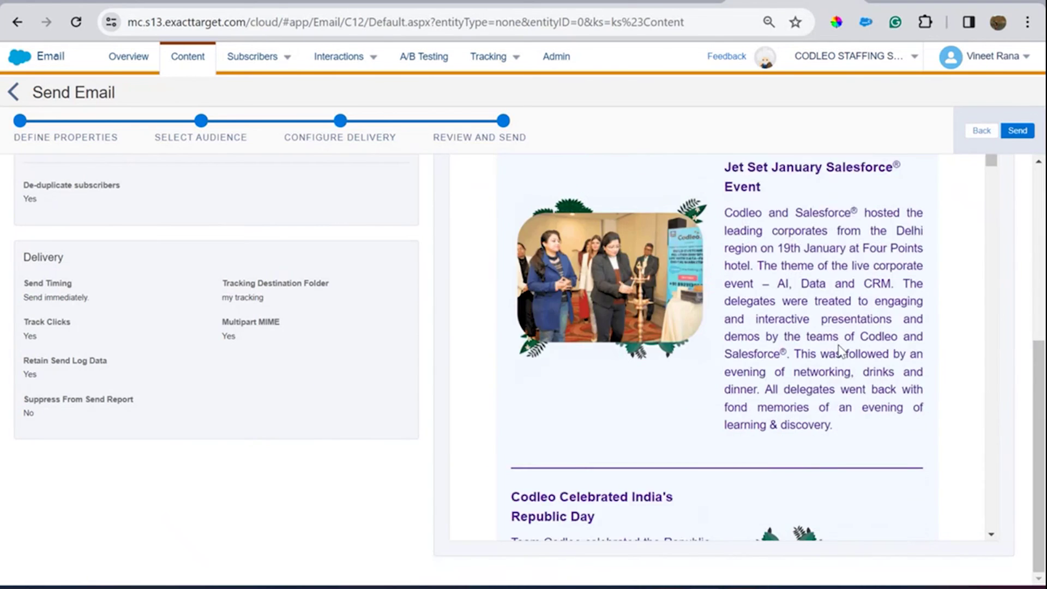
{"action": "scroll", "coordinate": [834, 340], "scroll_direction": "down", "scroll_amount": 15}
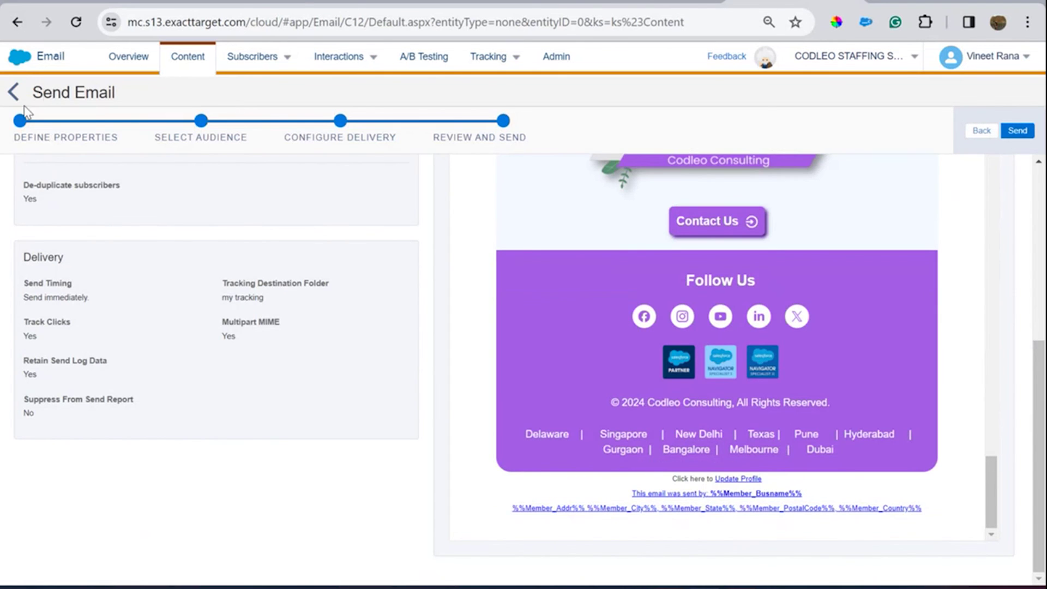
{"action": "left_click", "coordinate": [14, 93]}
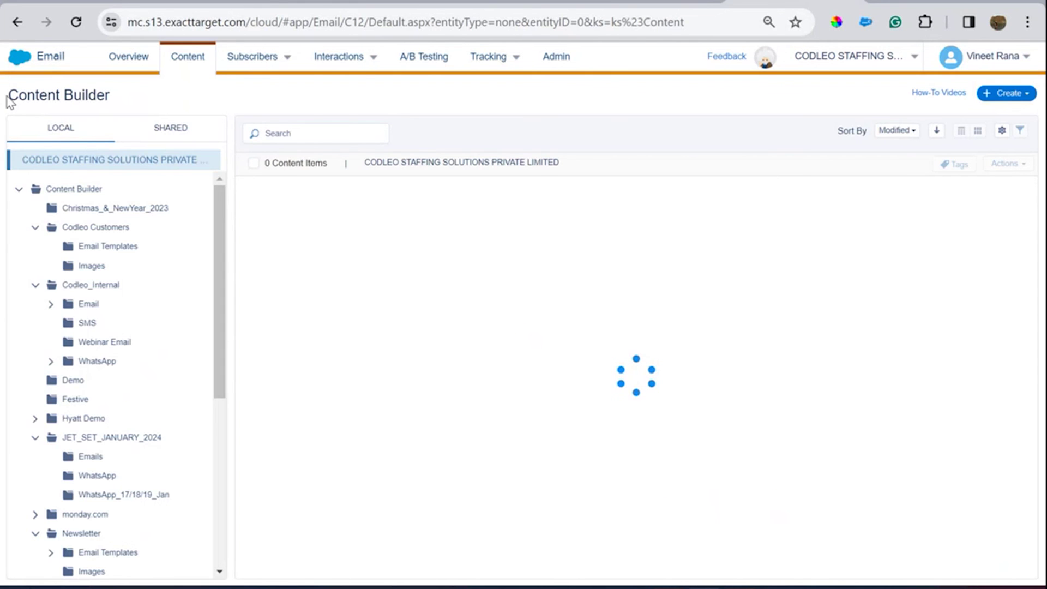
Step: Go to Tracking > Reports and show the Sends list in My Tracking
{"action": "mouse_move", "coordinate": [491, 60]}
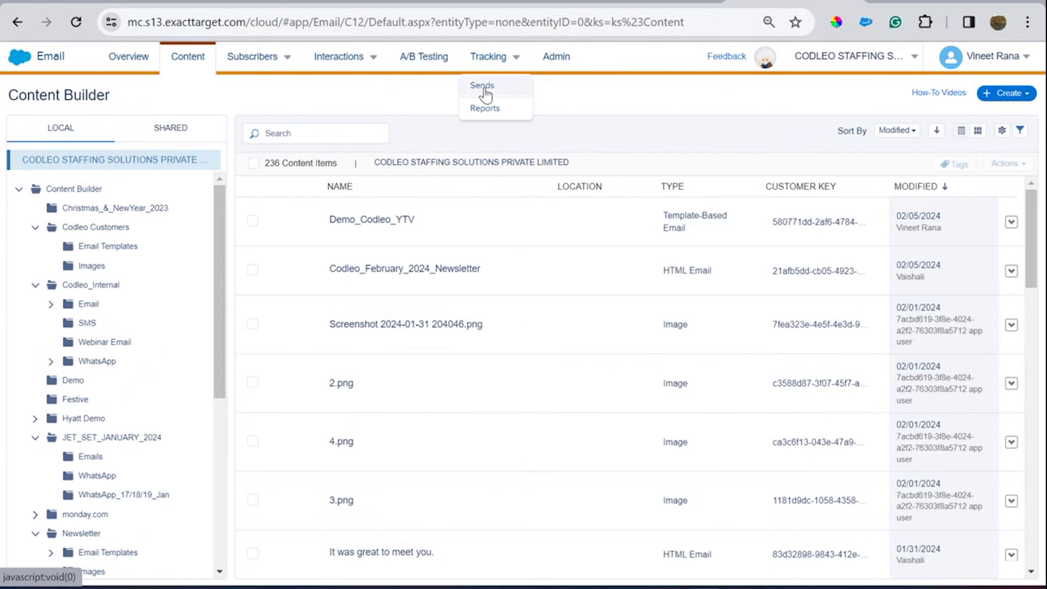
{"action": "left_click", "coordinate": [485, 109]}
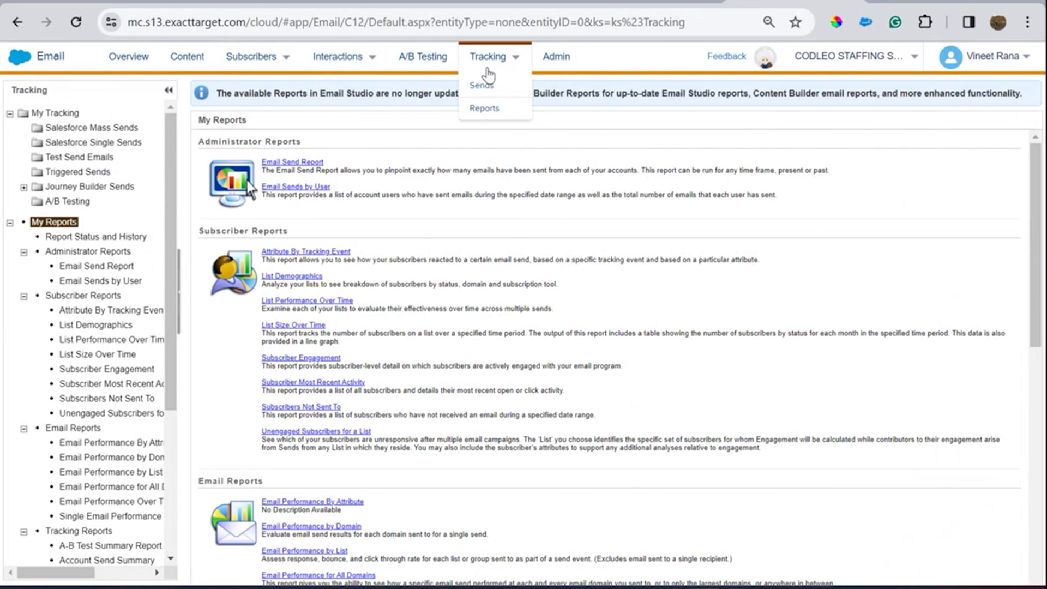
{"action": "left_click", "coordinate": [480, 87]}
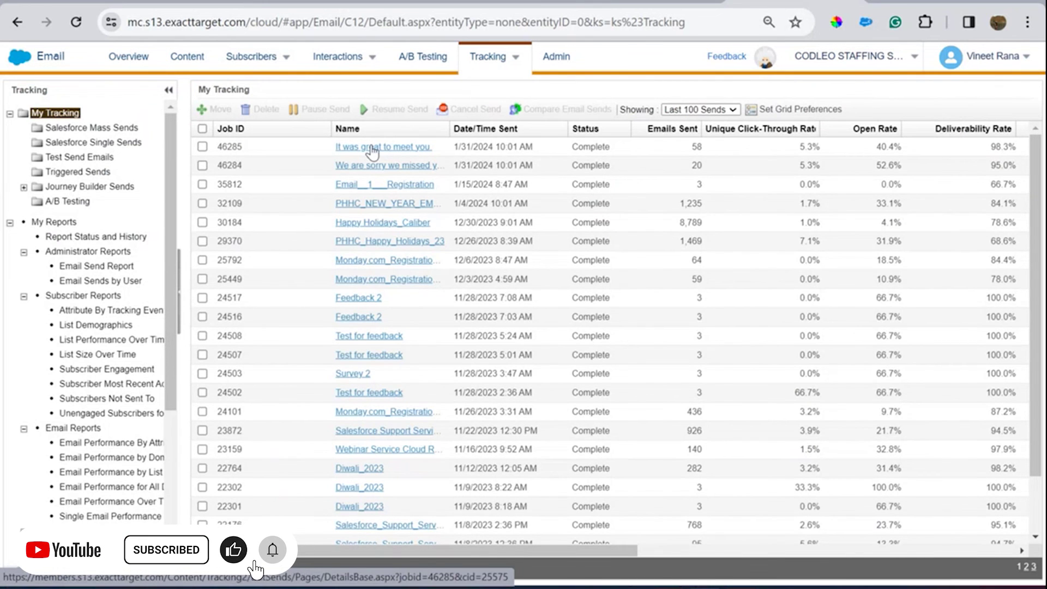
Step: Open the tracking details of the 'It was great to meet you' send (job 46285)
{"action": "left_click", "coordinate": [372, 146]}
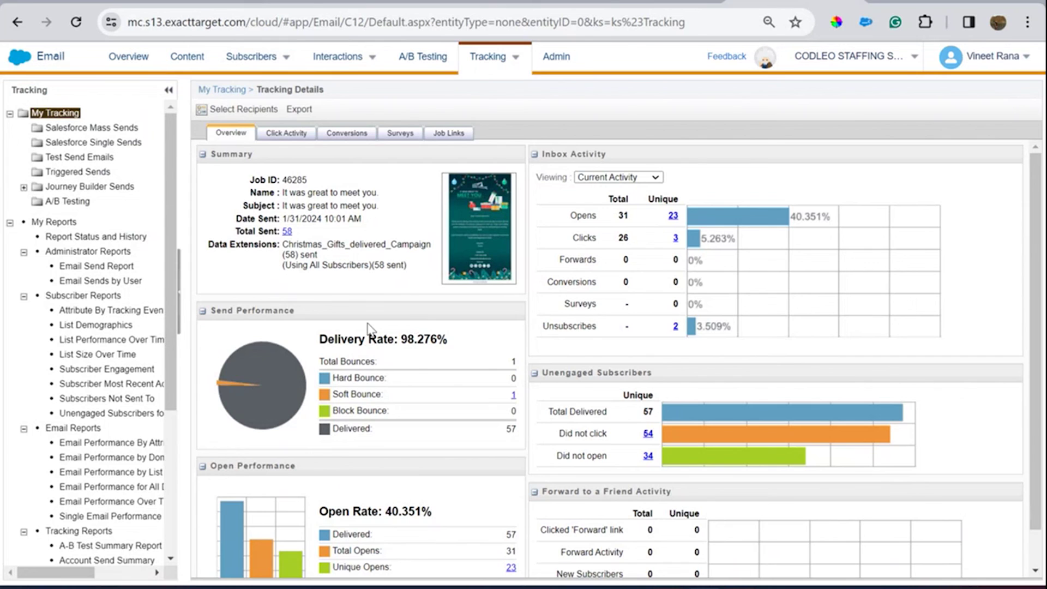
Step: Review the send's Overview, then its Click Activity, Conversions and Surveys tabs
{"action": "scroll", "coordinate": [356, 331], "scroll_direction": "down", "scroll_amount": 1}
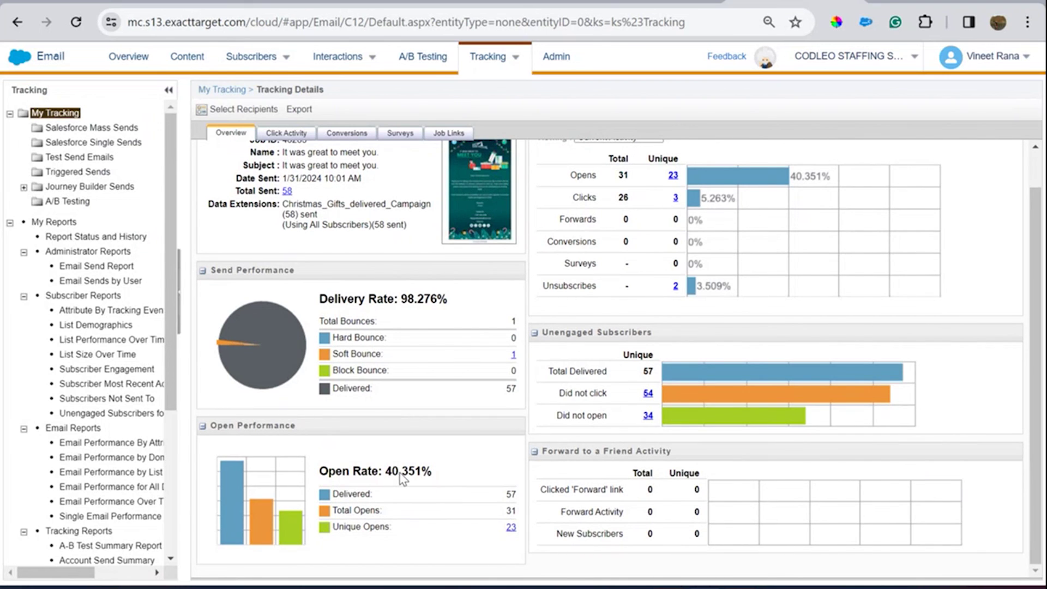
{"action": "scroll", "coordinate": [401, 478], "scroll_direction": "up", "scroll_amount": 1}
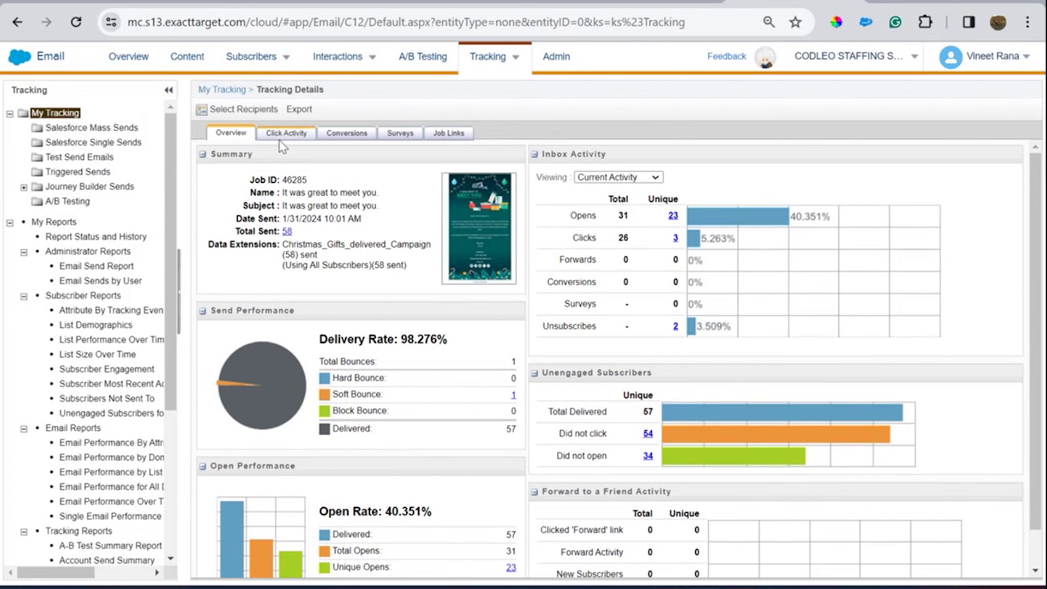
{"action": "left_click", "coordinate": [282, 137]}
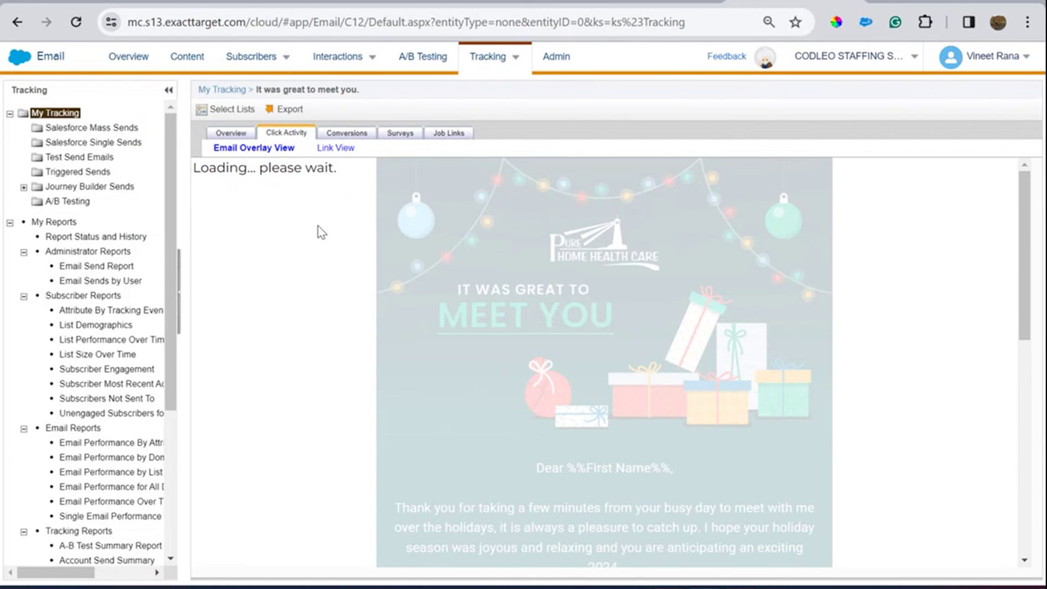
{"action": "scroll", "coordinate": [751, 285], "scroll_direction": "down", "scroll_amount": 8}
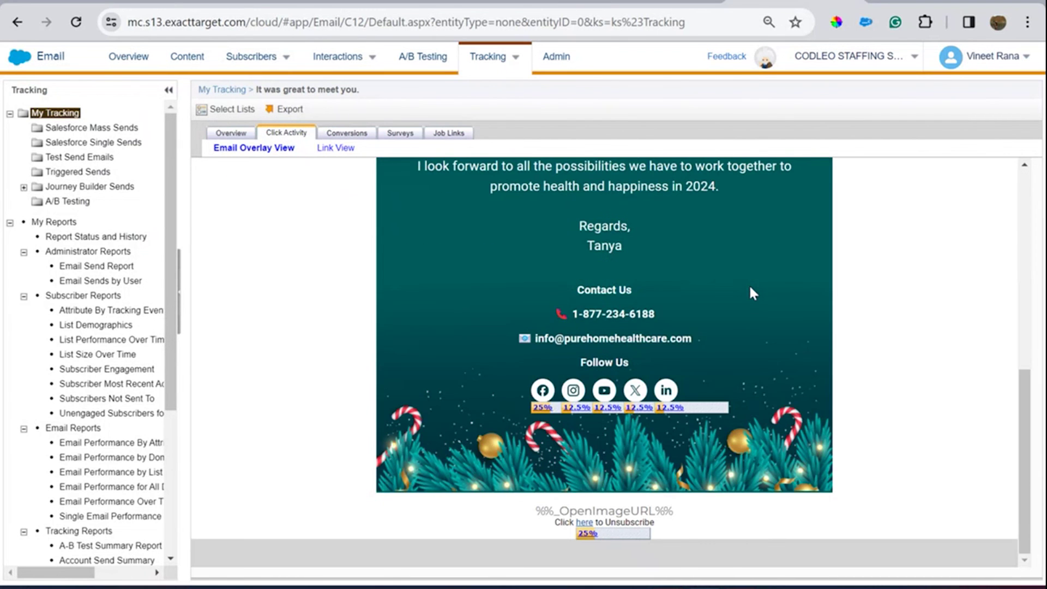
{"action": "left_click", "coordinate": [335, 135]}
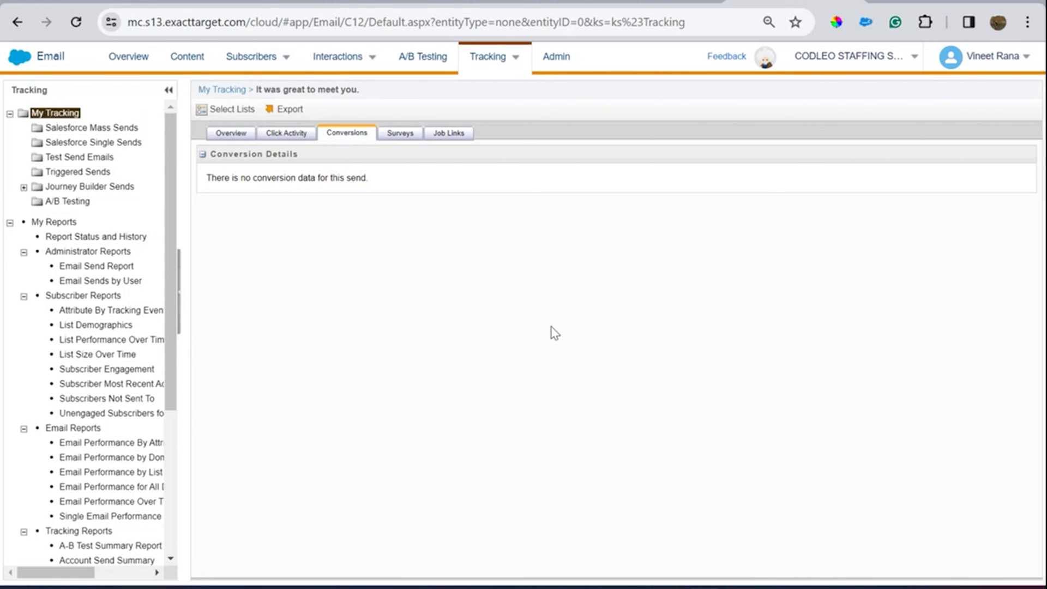
{"action": "left_click", "coordinate": [411, 136]}
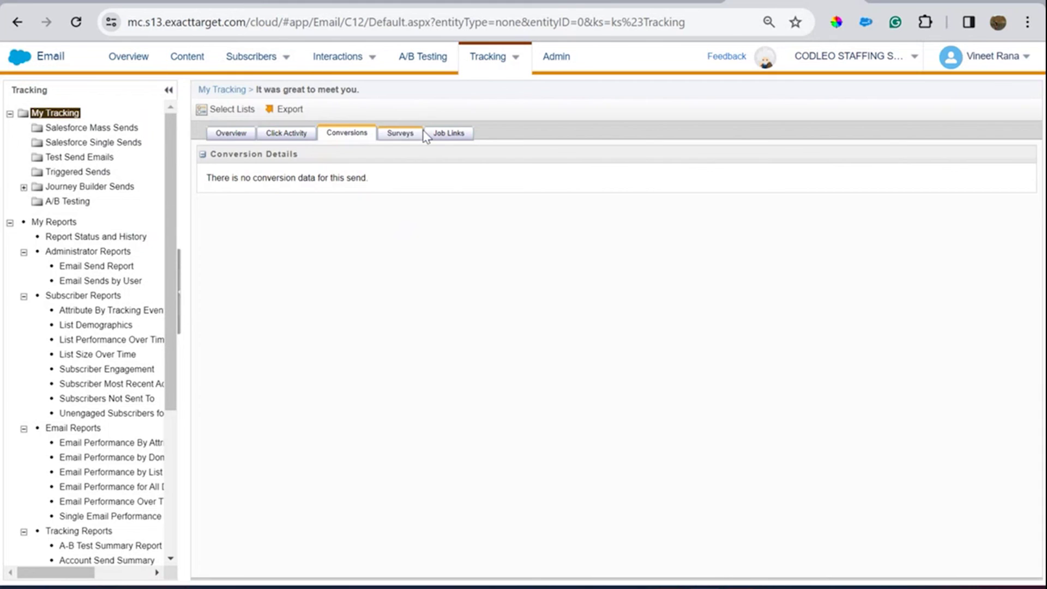